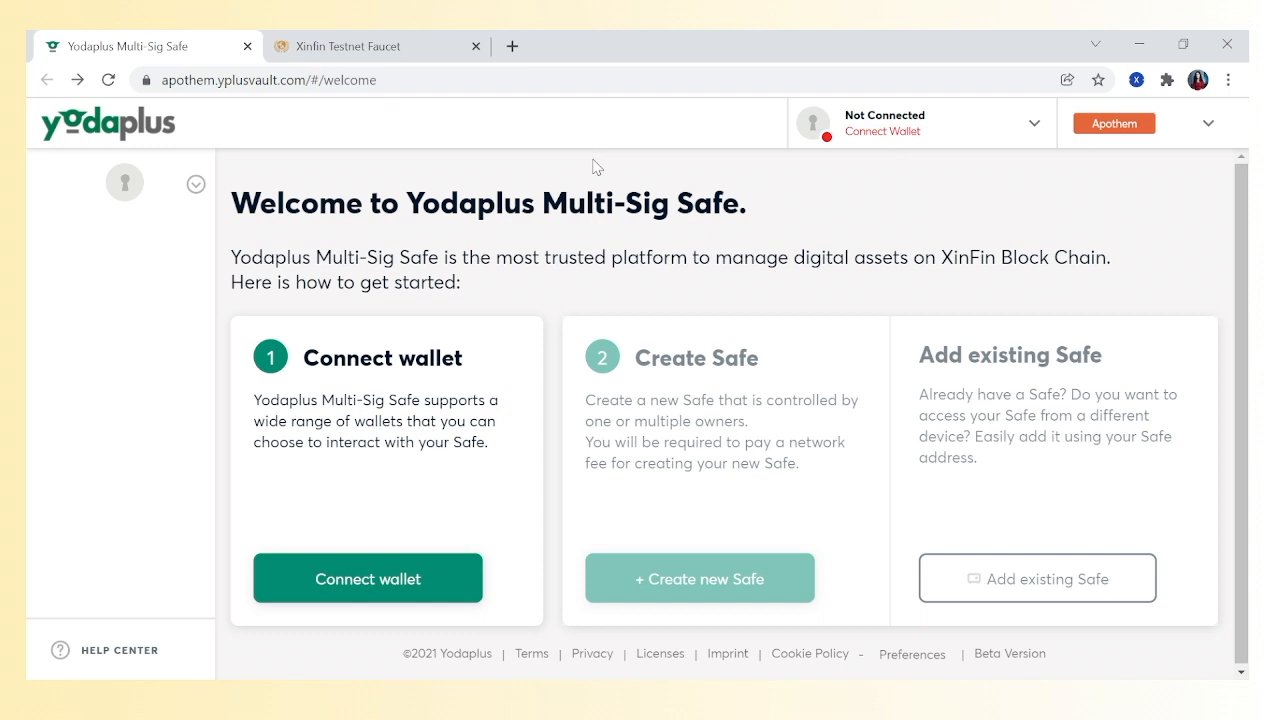
# Step: Check the network choices of the Multi-Sig Safe and the XDCPay wallet, making sure both use the Apothem testnet
pyautogui.click(1199, 125)
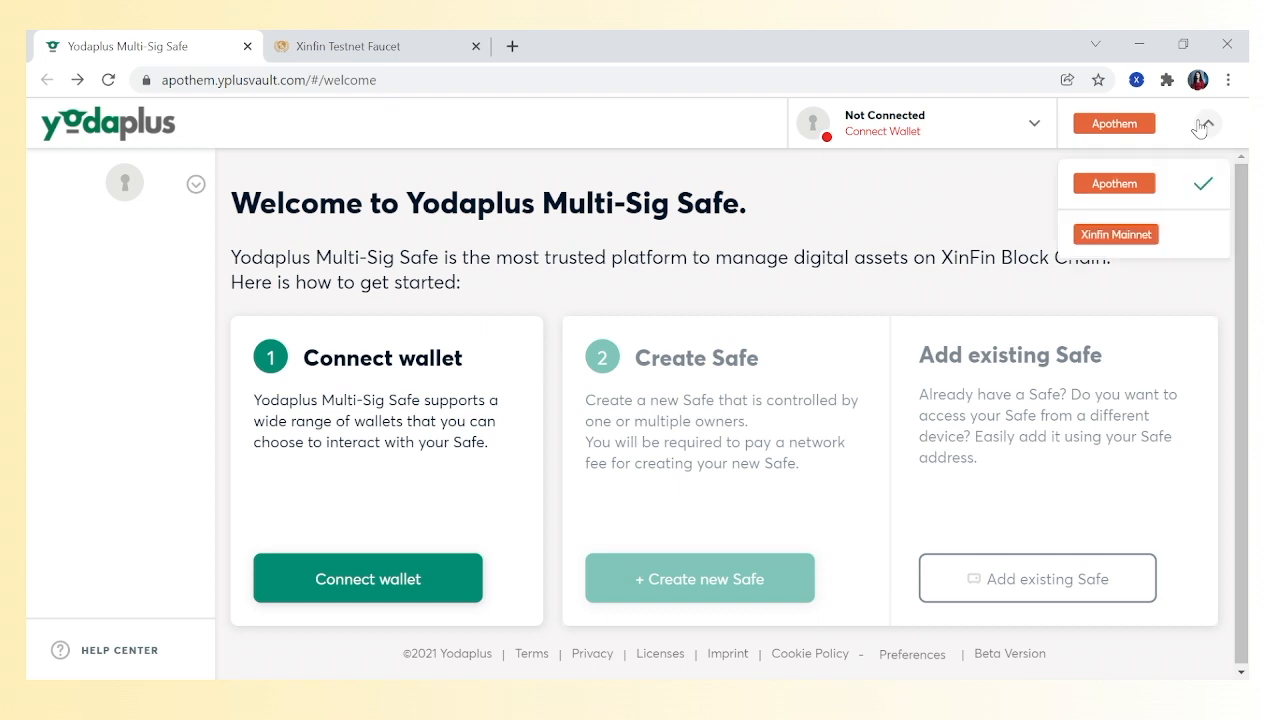
pyautogui.click(939, 213)
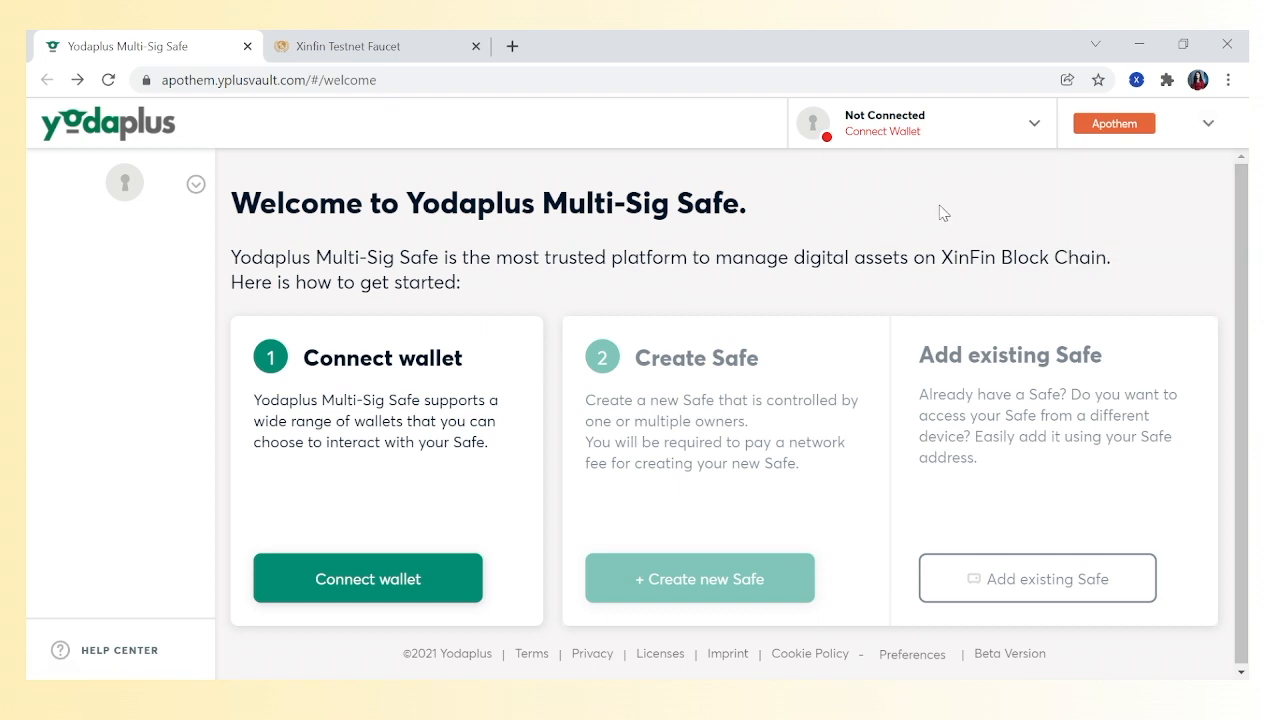
pyautogui.click(1136, 80)
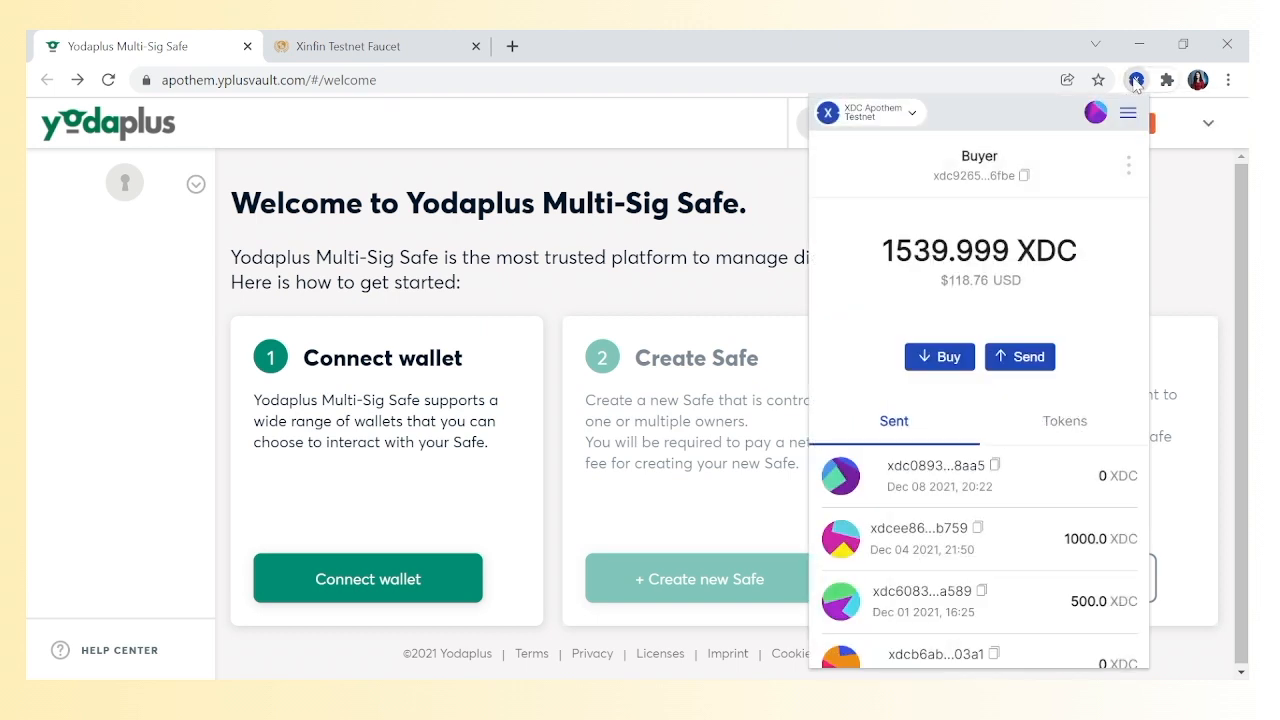
pyautogui.click(913, 116)
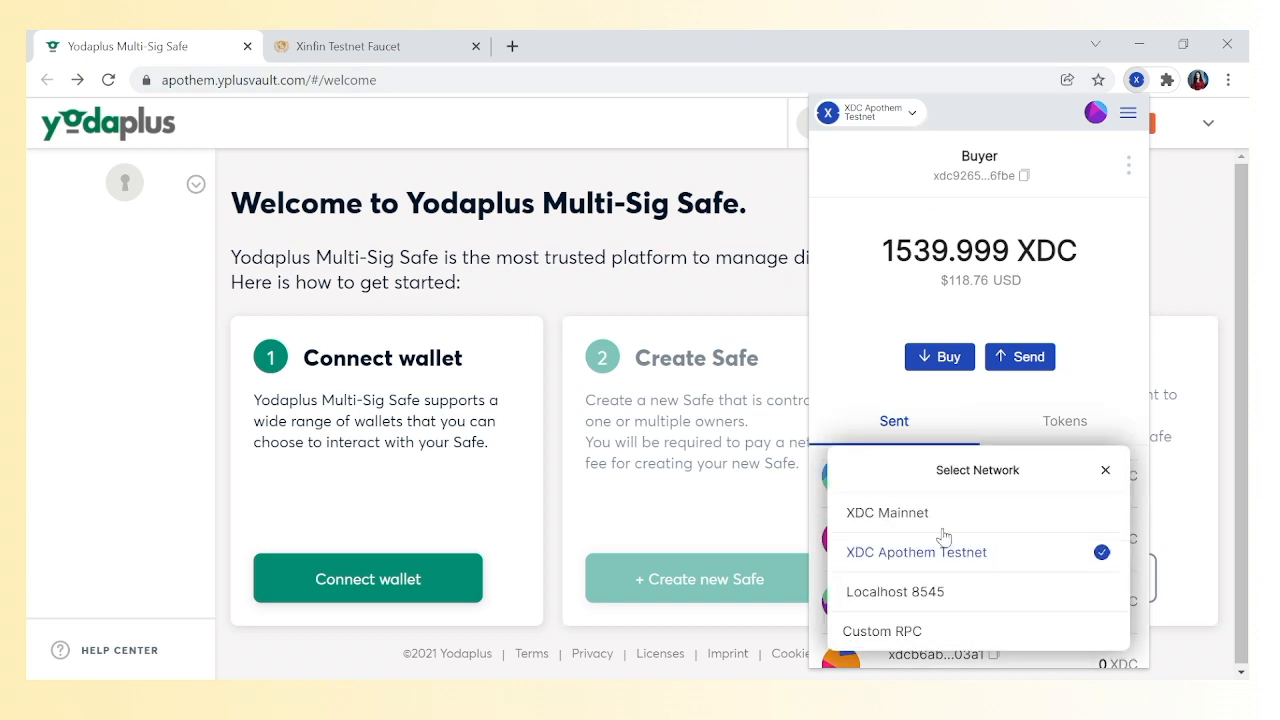
pyautogui.click(1169, 292)
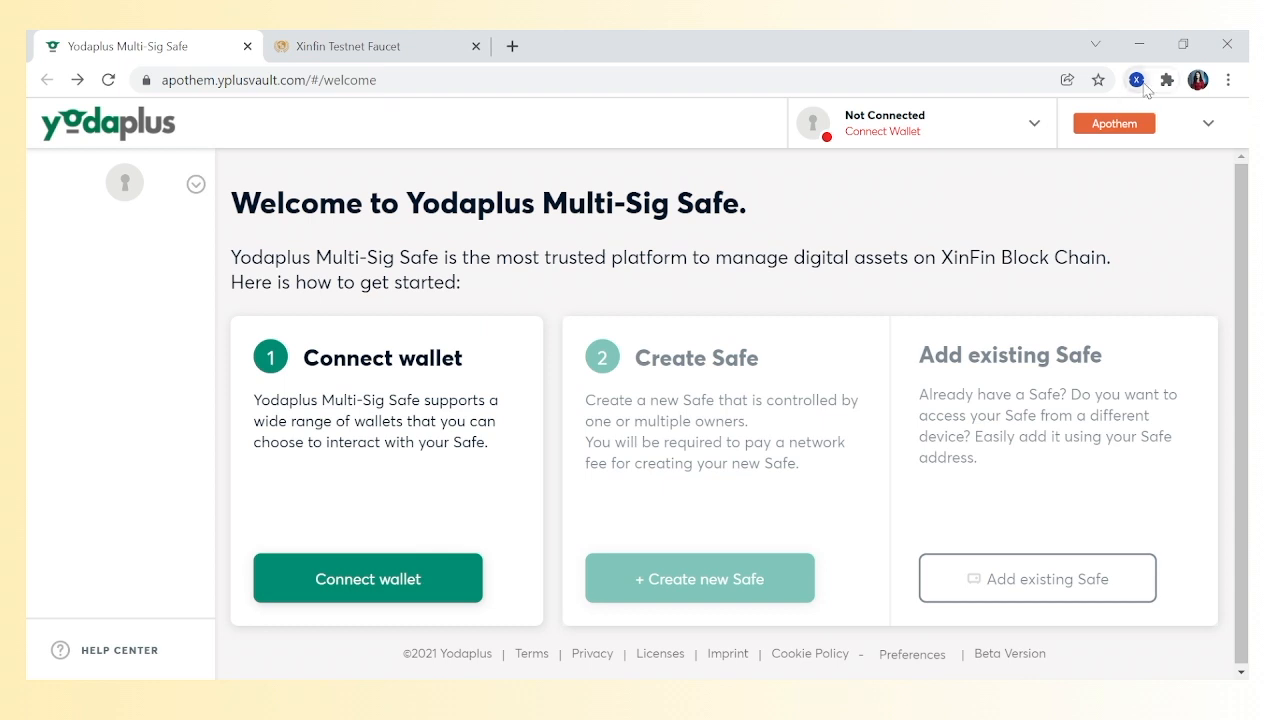
# Step: Review the wallet's accounts, copy the Buyer account's address and request 1000 XDC for it from the XinFin testnet faucet
pyautogui.click(1137, 80)
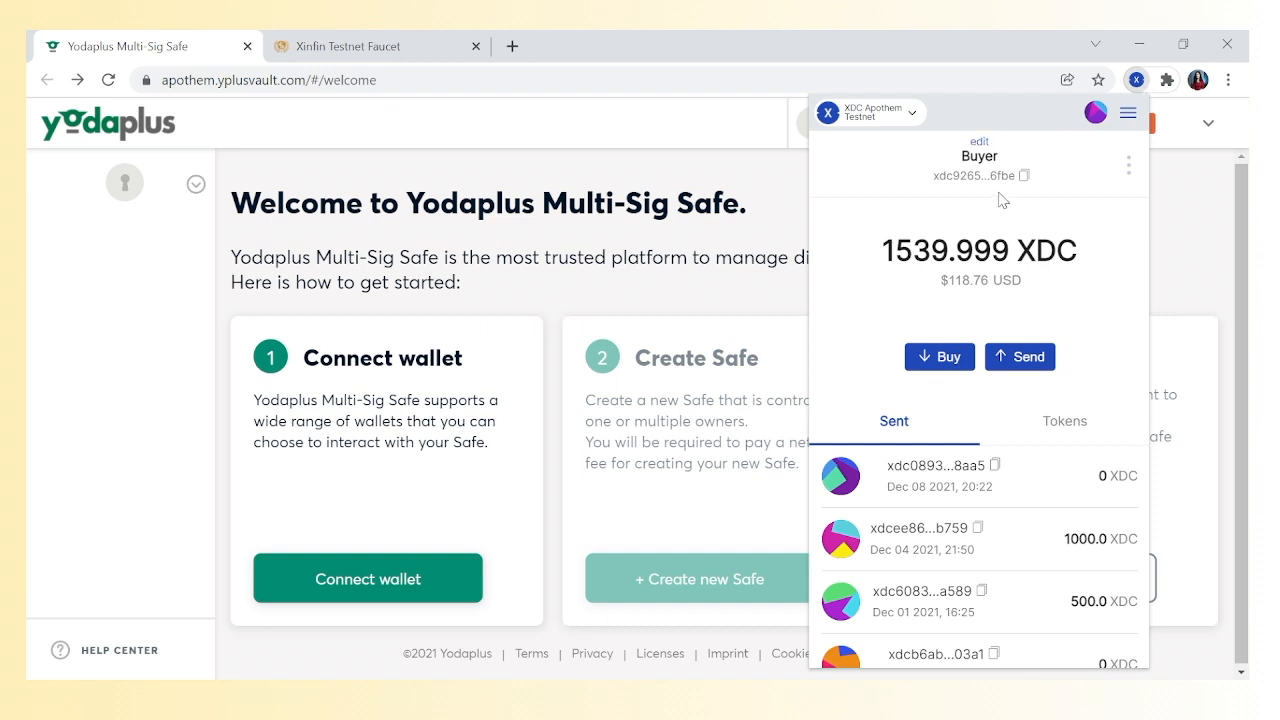
pyautogui.click(1096, 113)
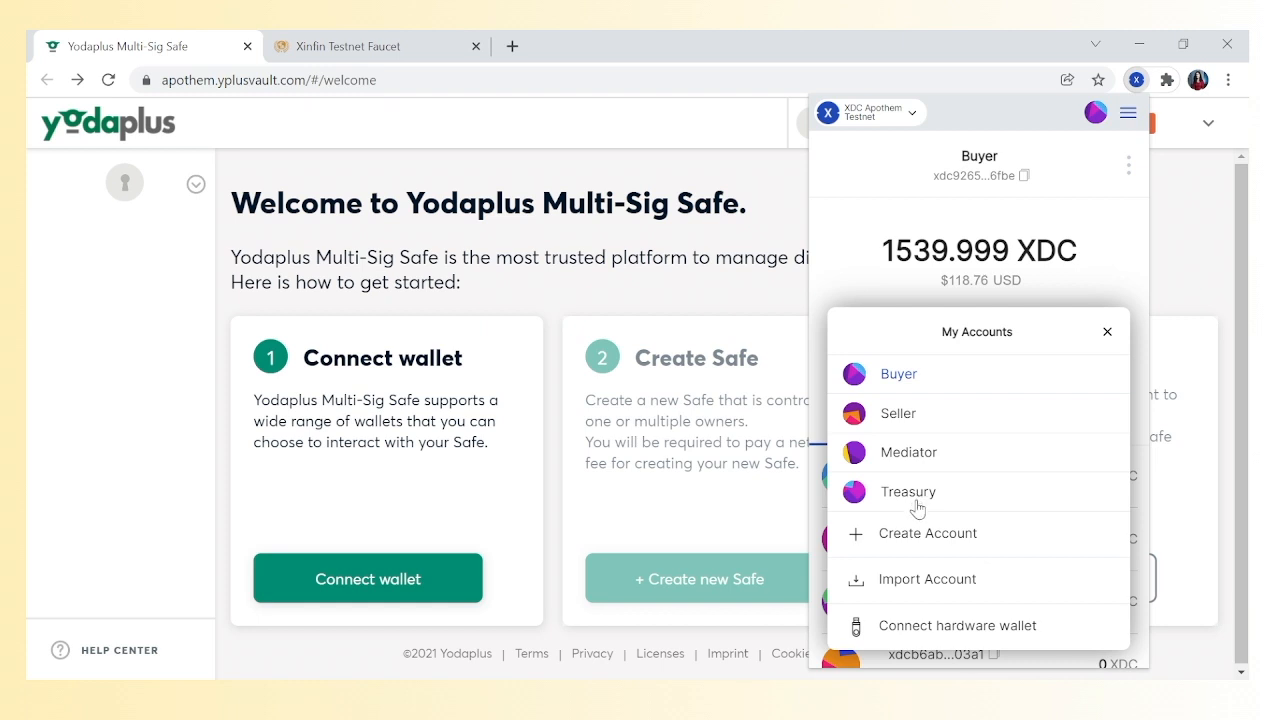
pyautogui.click(1105, 334)
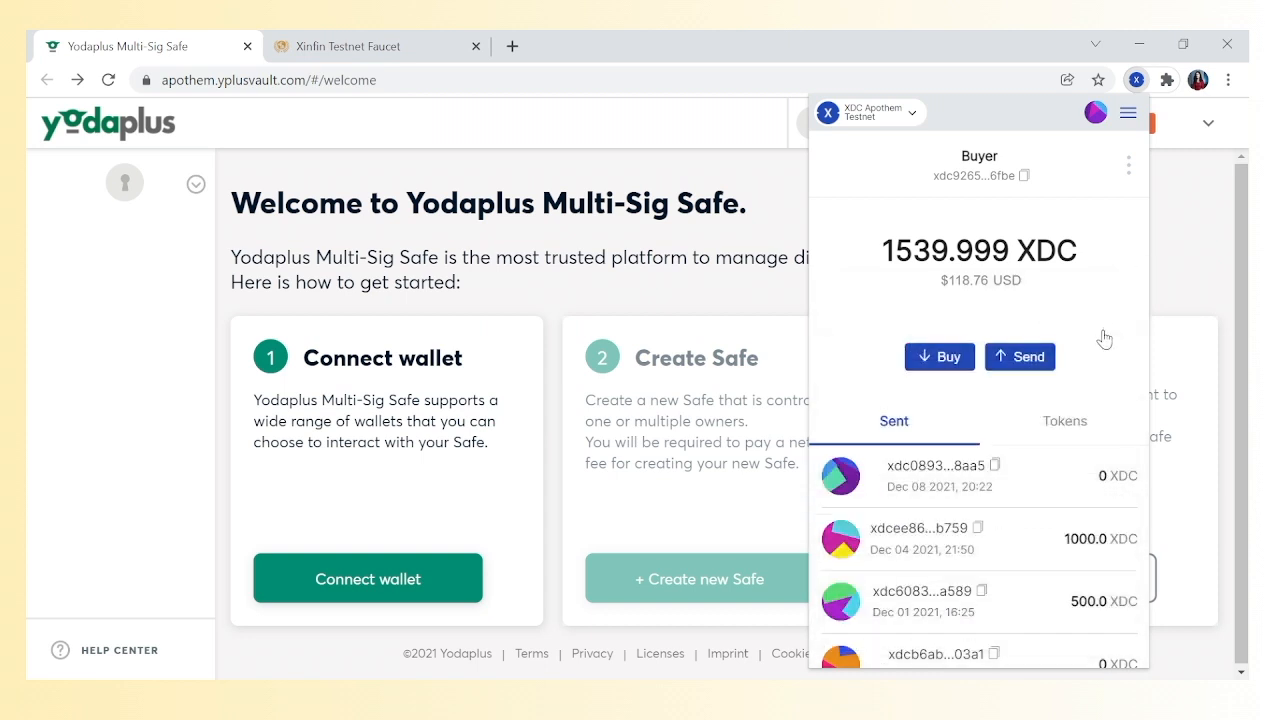
pyautogui.click(1025, 181)
pyautogui.click(398, 39)
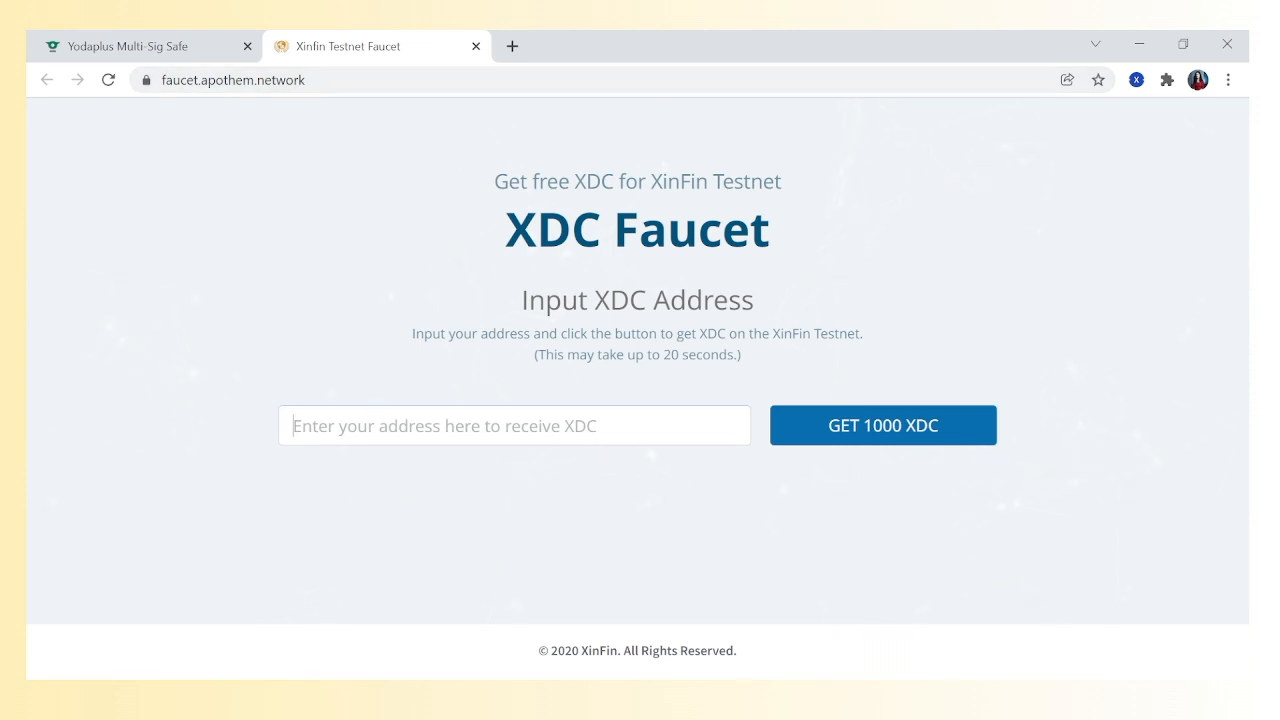
pyautogui.hotkey('ctrl', 'v')
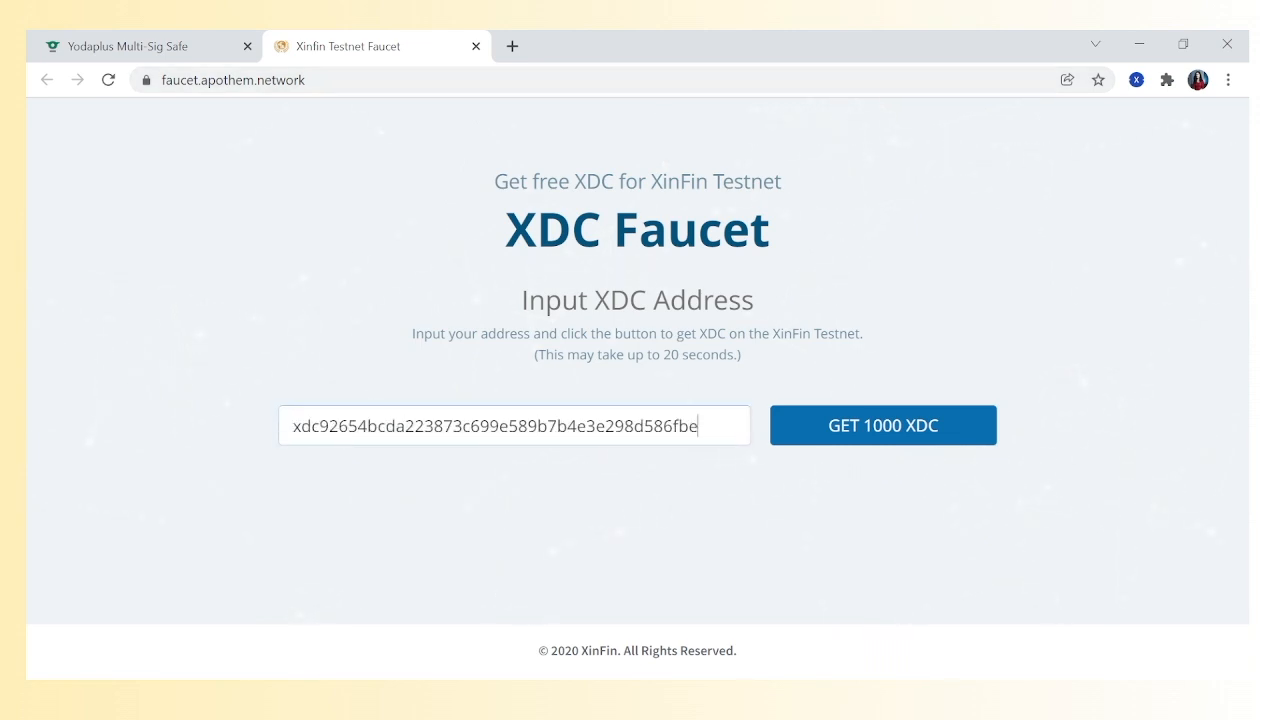
pyautogui.press('Return')
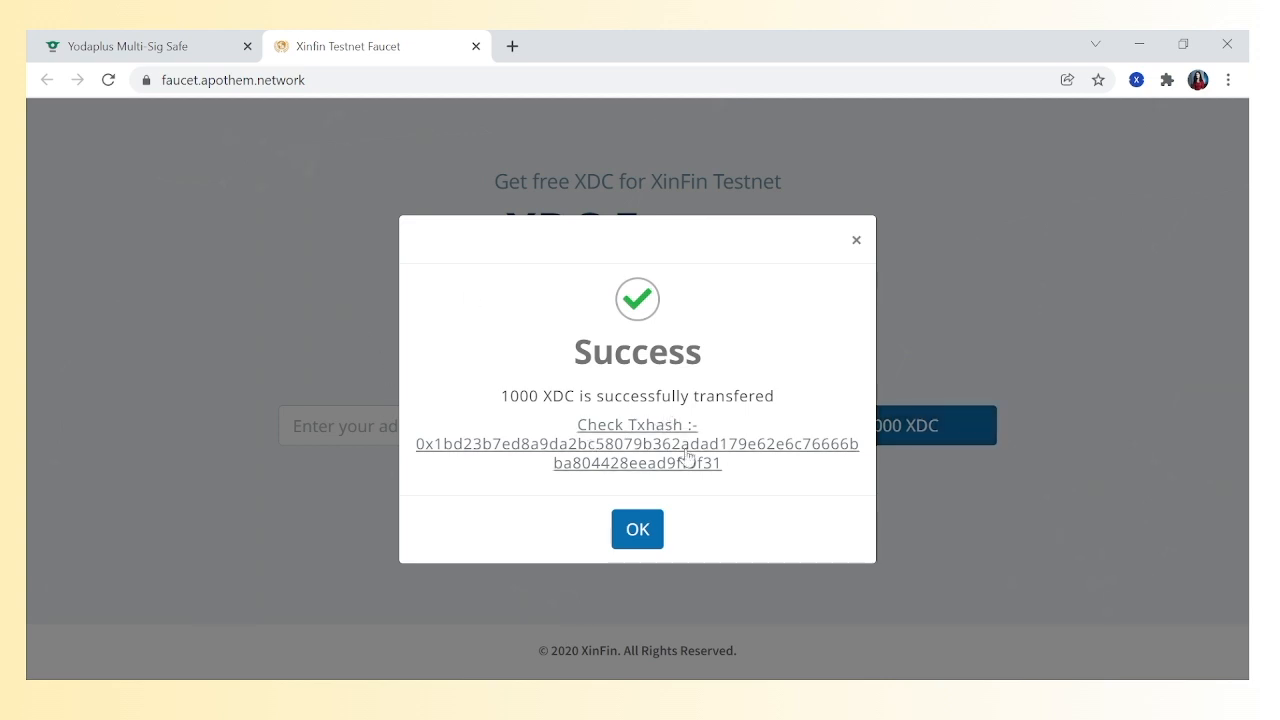
pyautogui.click(632, 534)
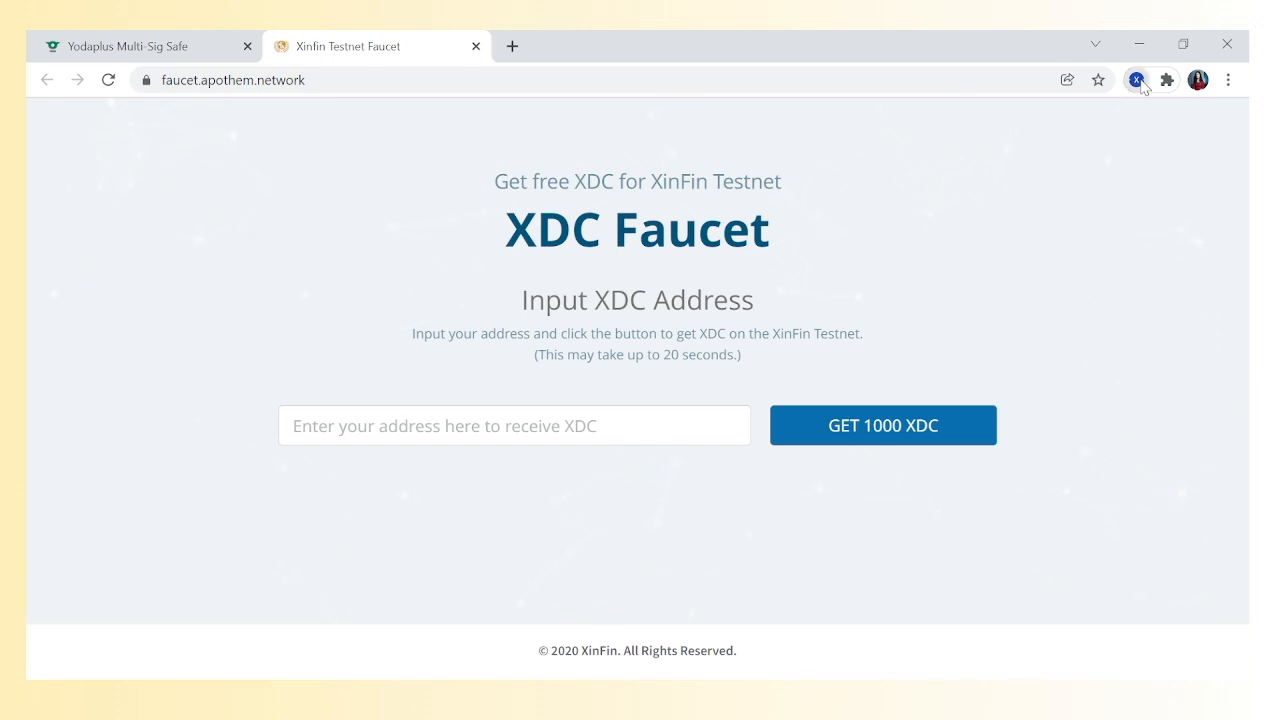
# Step: Switch the wallet to the Mediator account and request 1000 XDC from the faucet for its copied address
pyautogui.click(1137, 80)
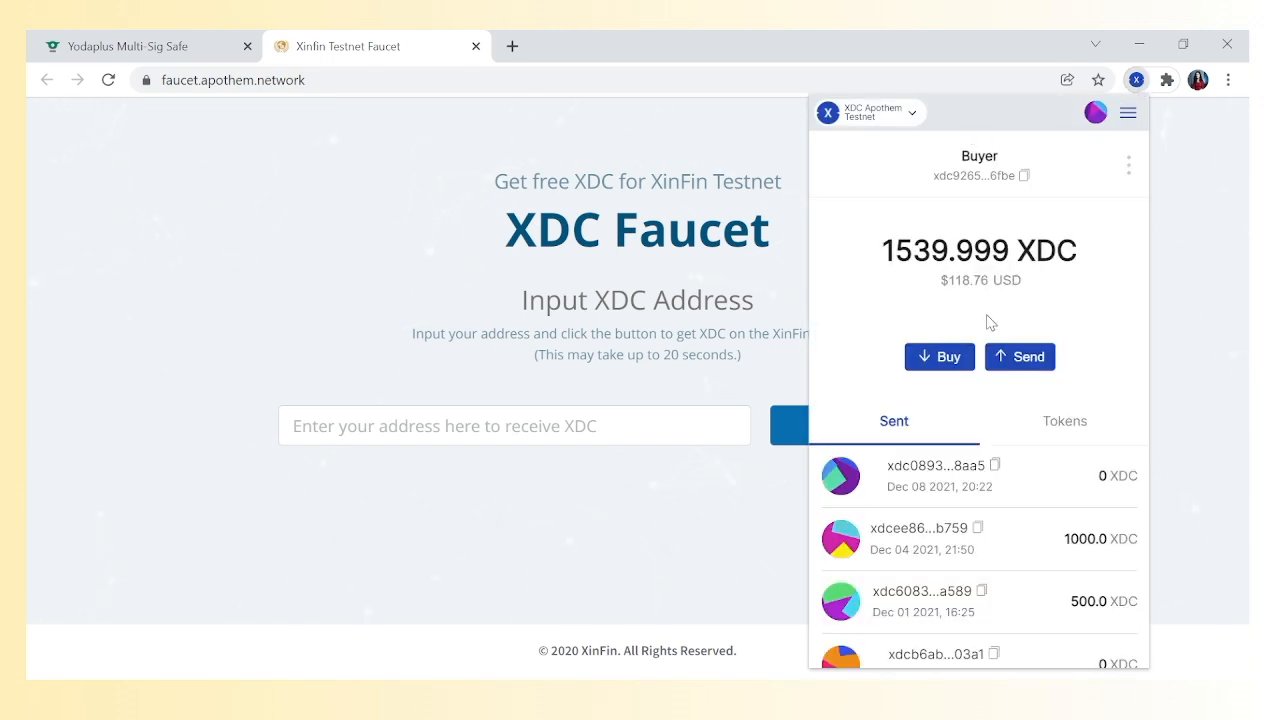
pyautogui.click(1096, 114)
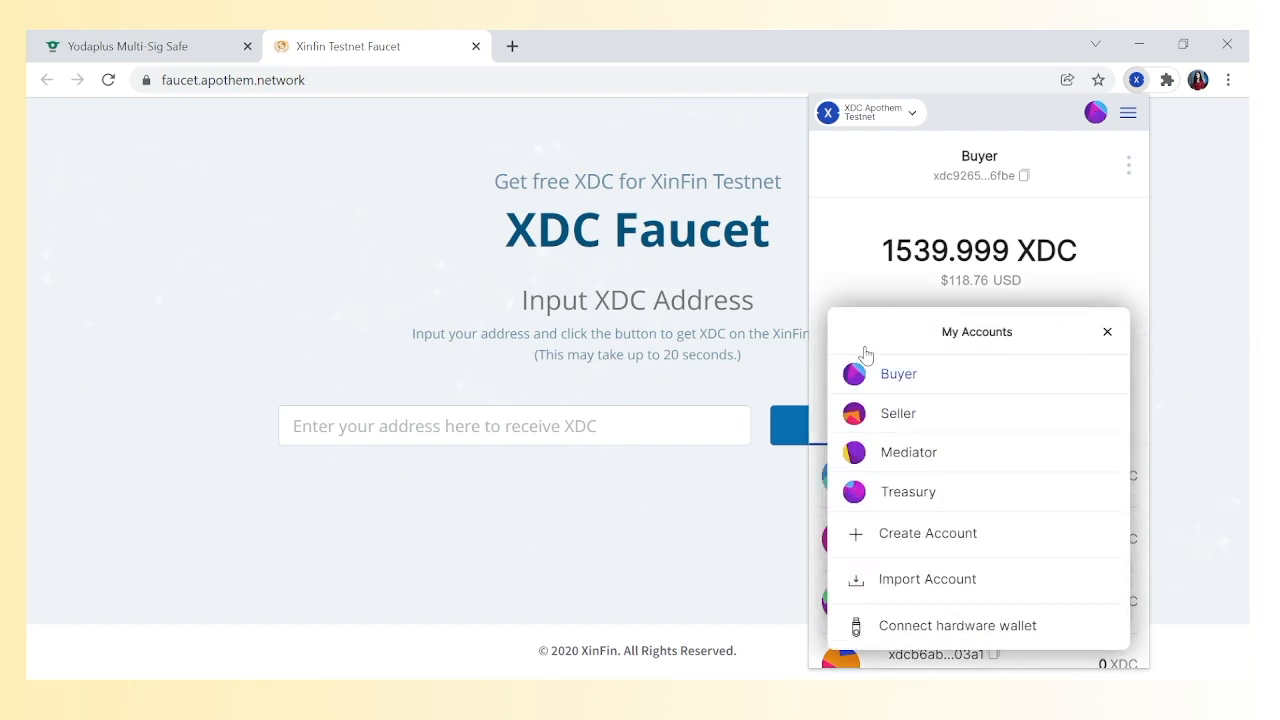
pyautogui.click(906, 454)
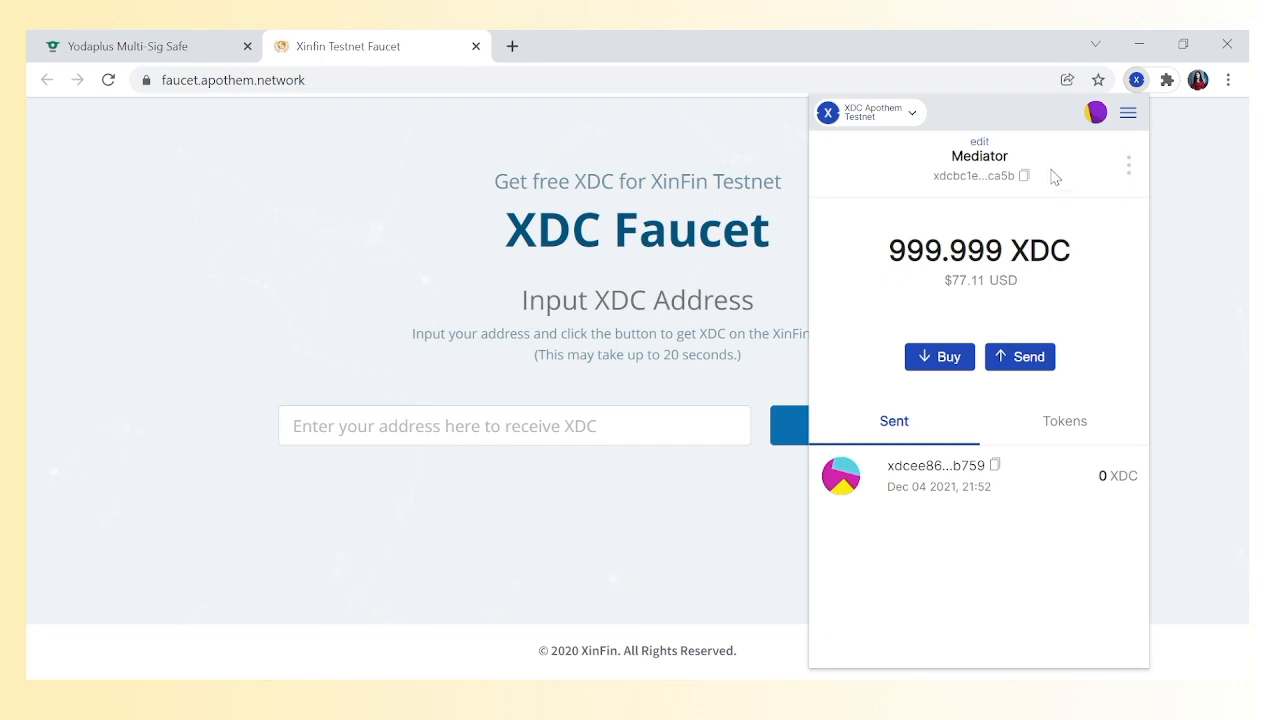
pyautogui.click(1025, 177)
pyautogui.click(598, 425)
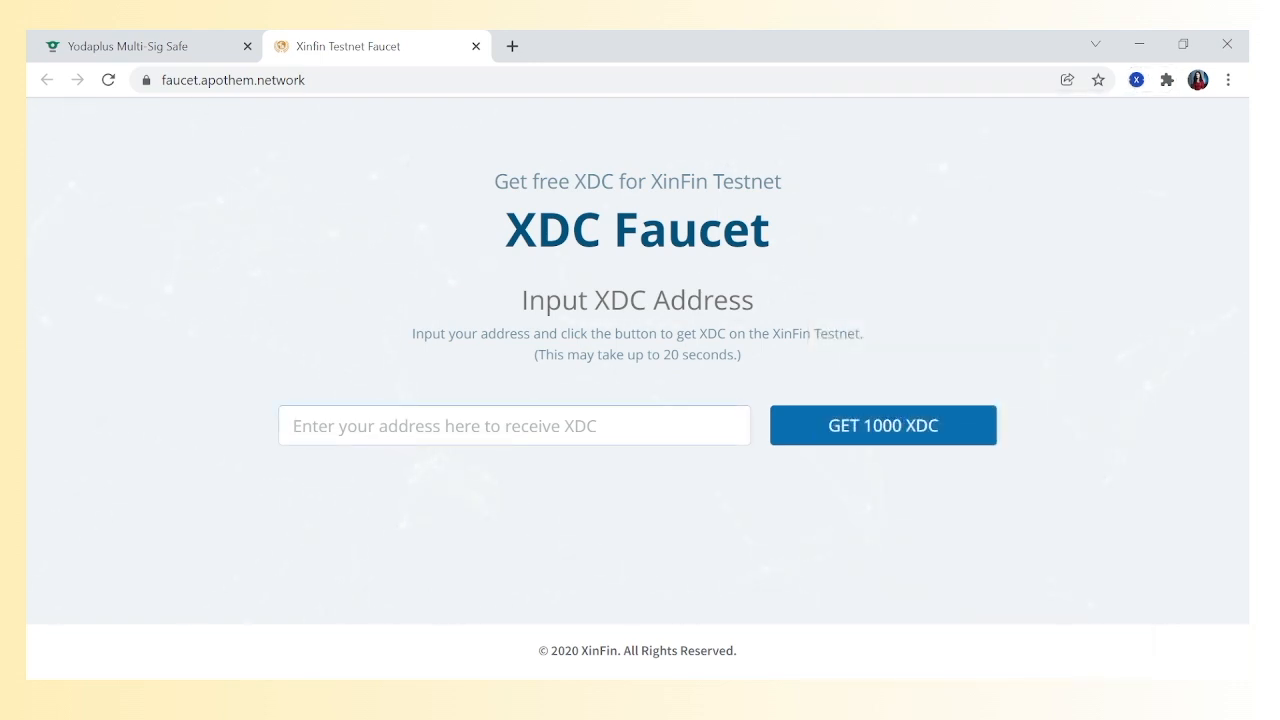
pyautogui.hotkey('ctrl', 'v')
pyautogui.click(916, 426)
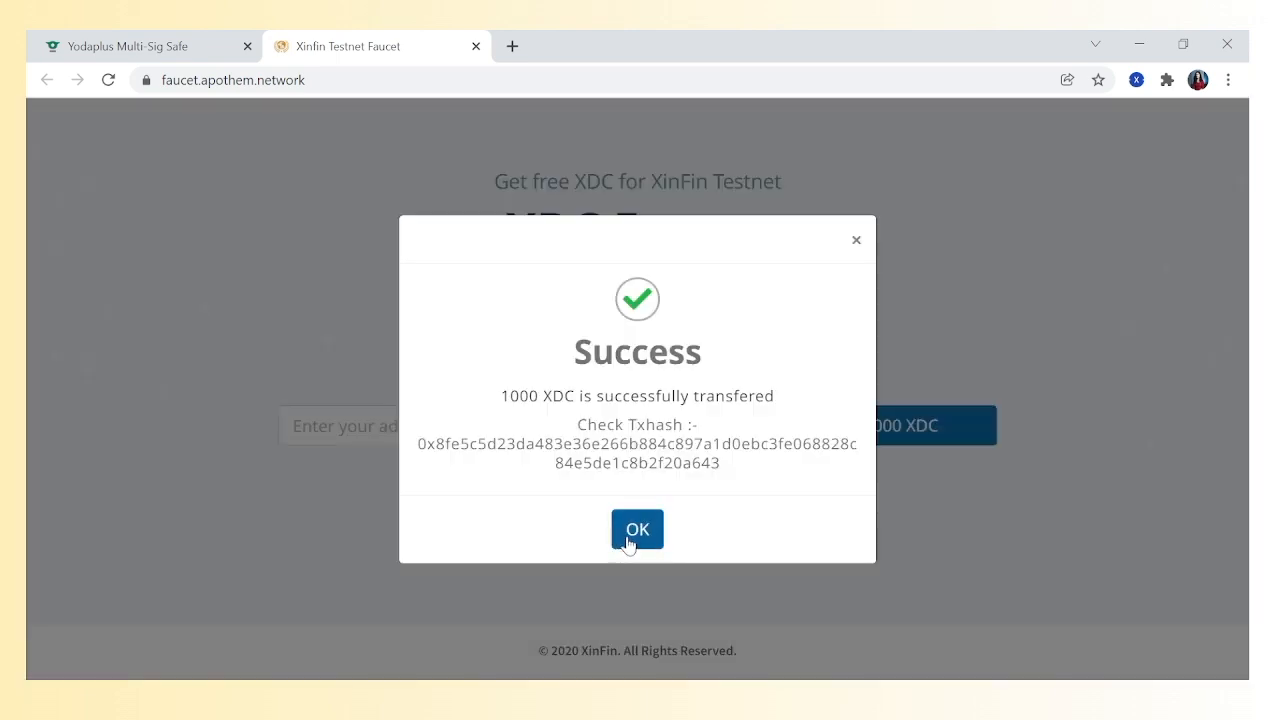
pyautogui.click(638, 530)
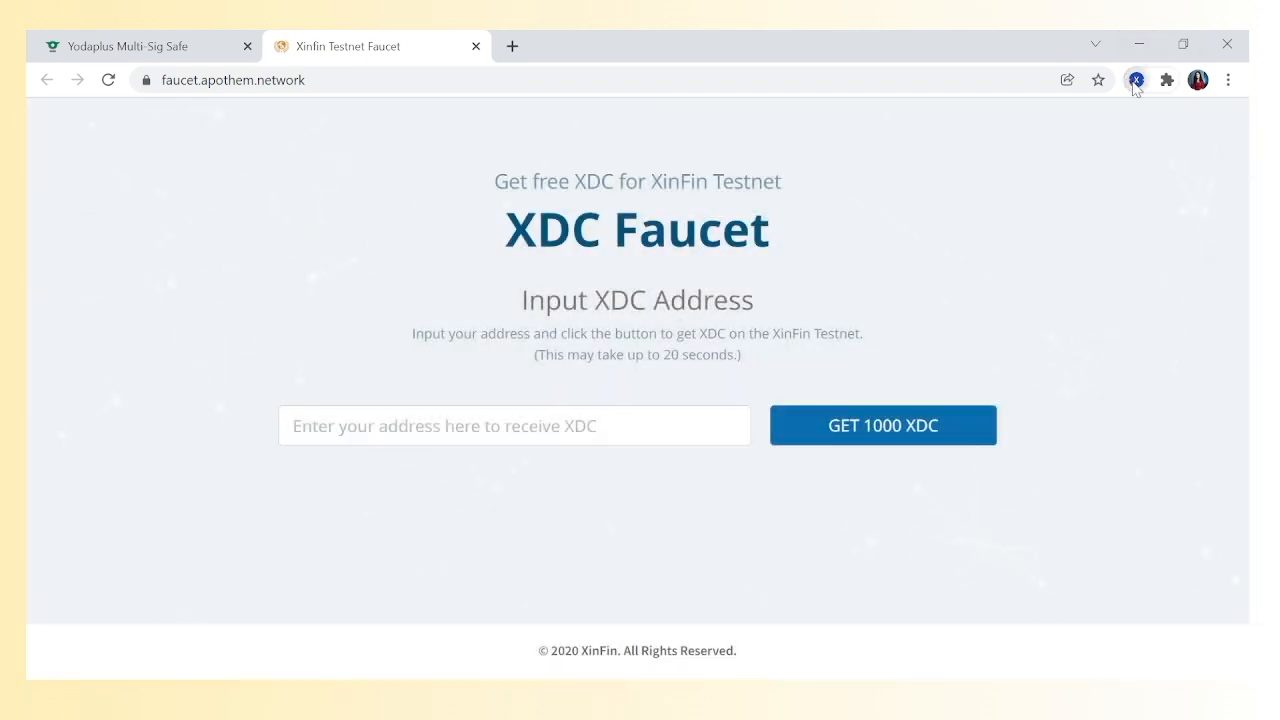
# Step: Switch the wallet to the Buyer account and check its XDC balance
pyautogui.click(1136, 82)
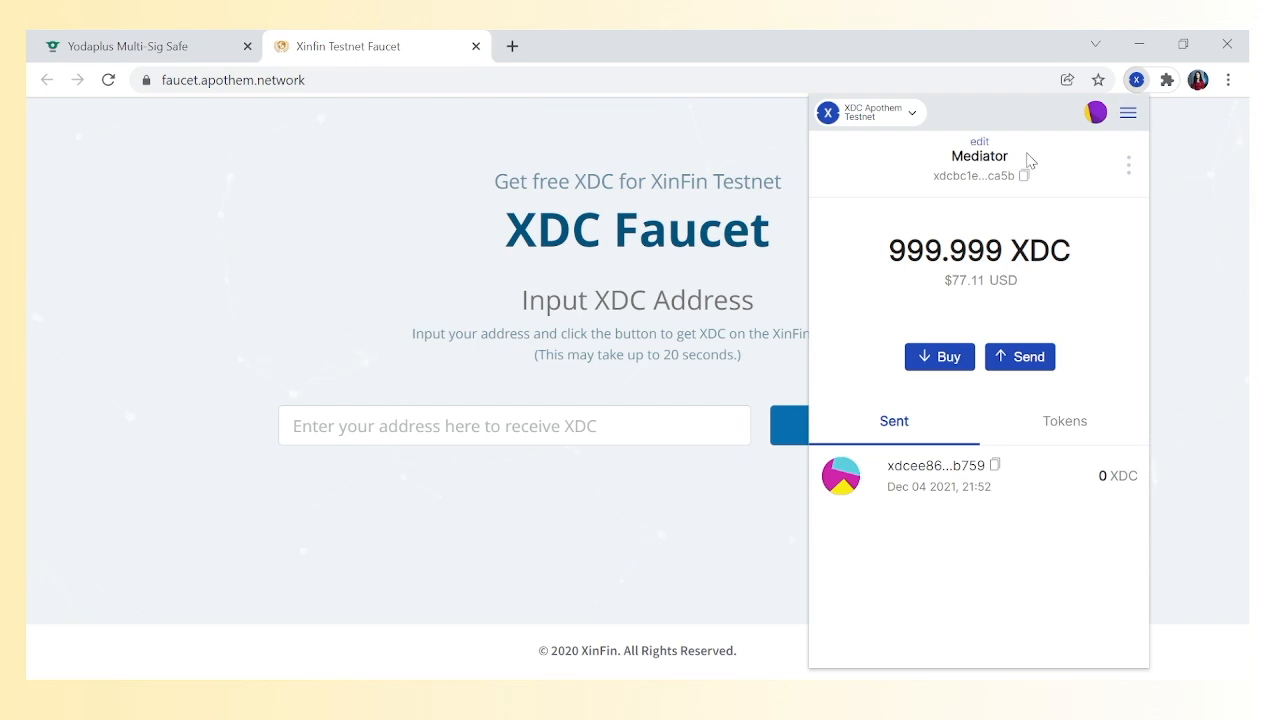
pyautogui.click(1098, 113)
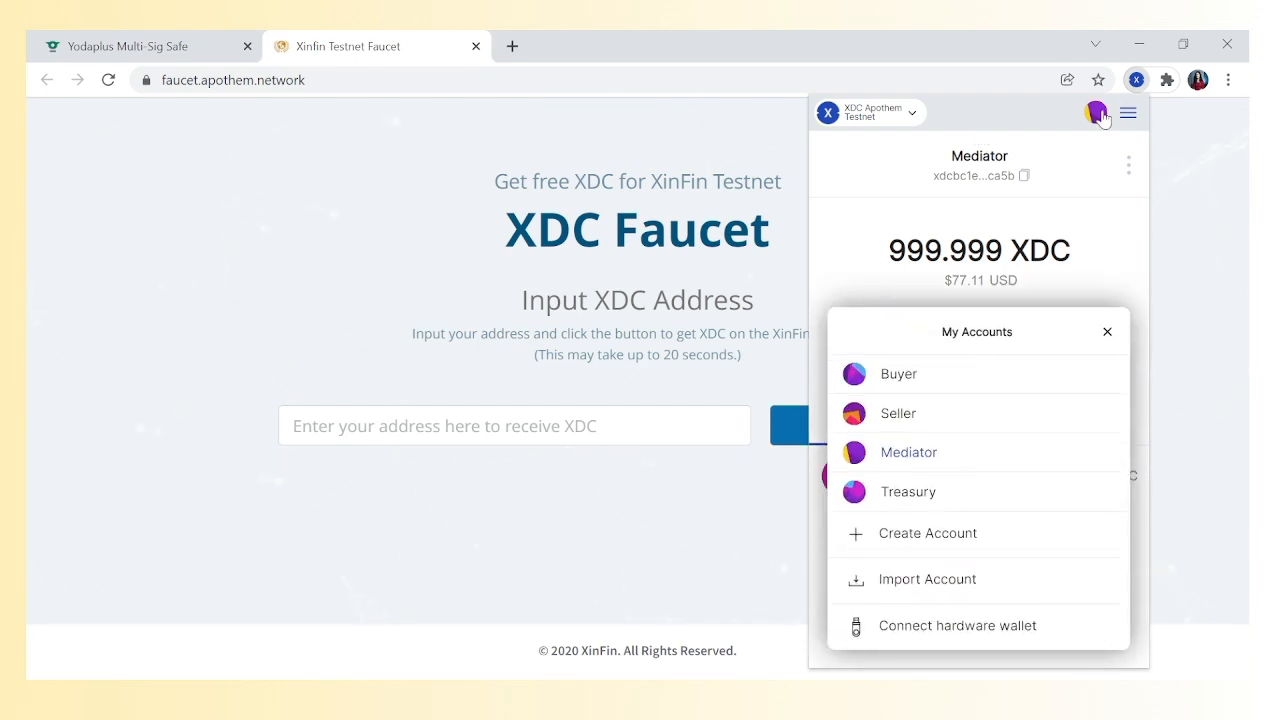
pyautogui.click(918, 378)
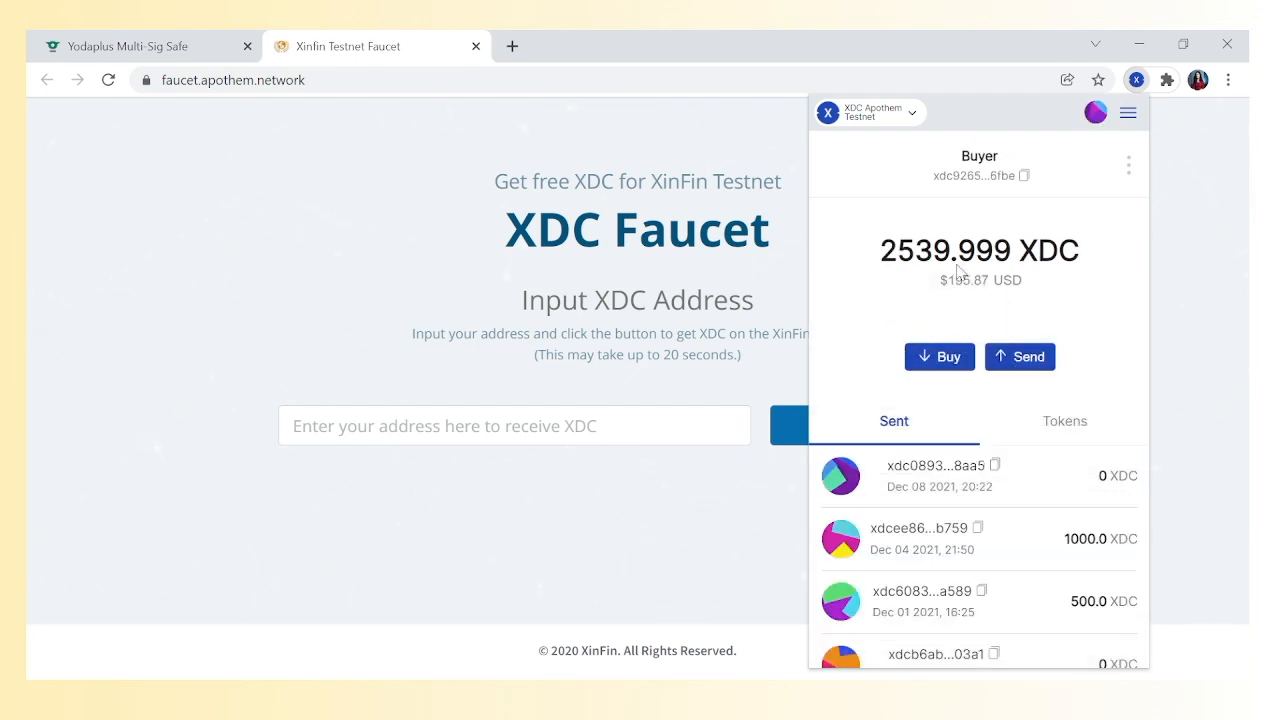
# Step: Switch the wallet to the Seller account and request 1000 XDC from the faucet for its copied address
pyautogui.click(1096, 113)
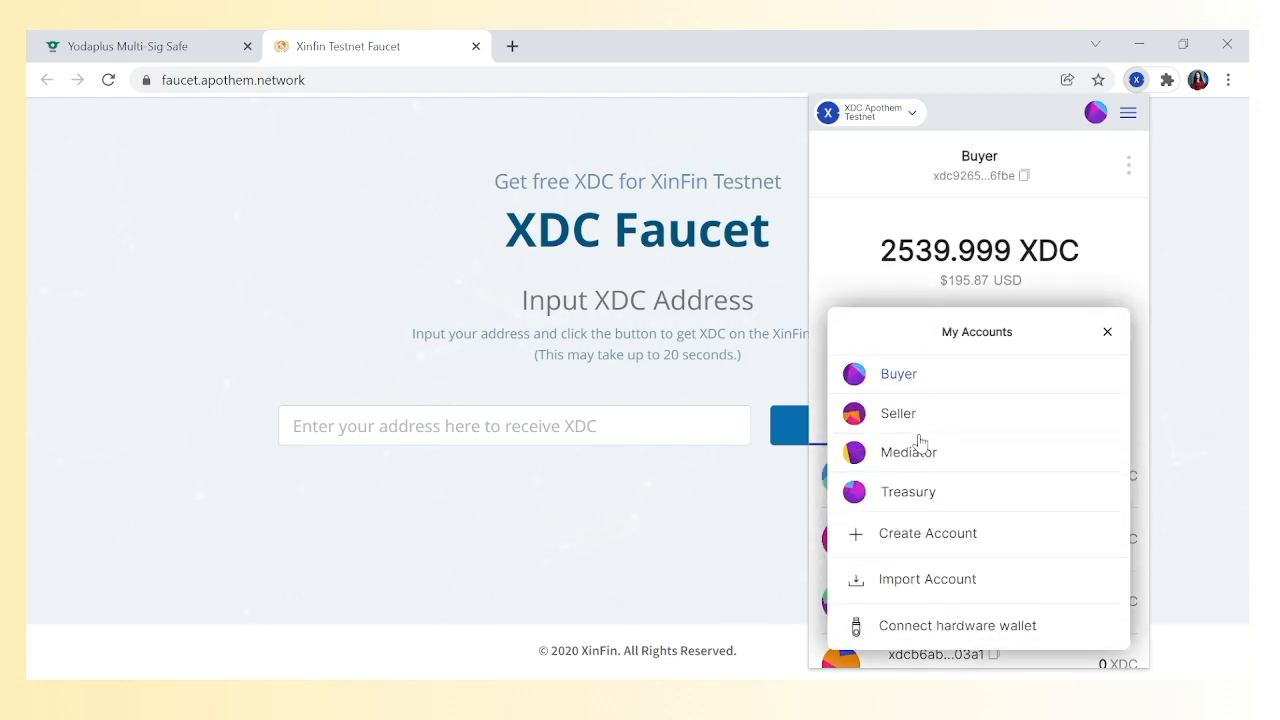
pyautogui.click(899, 413)
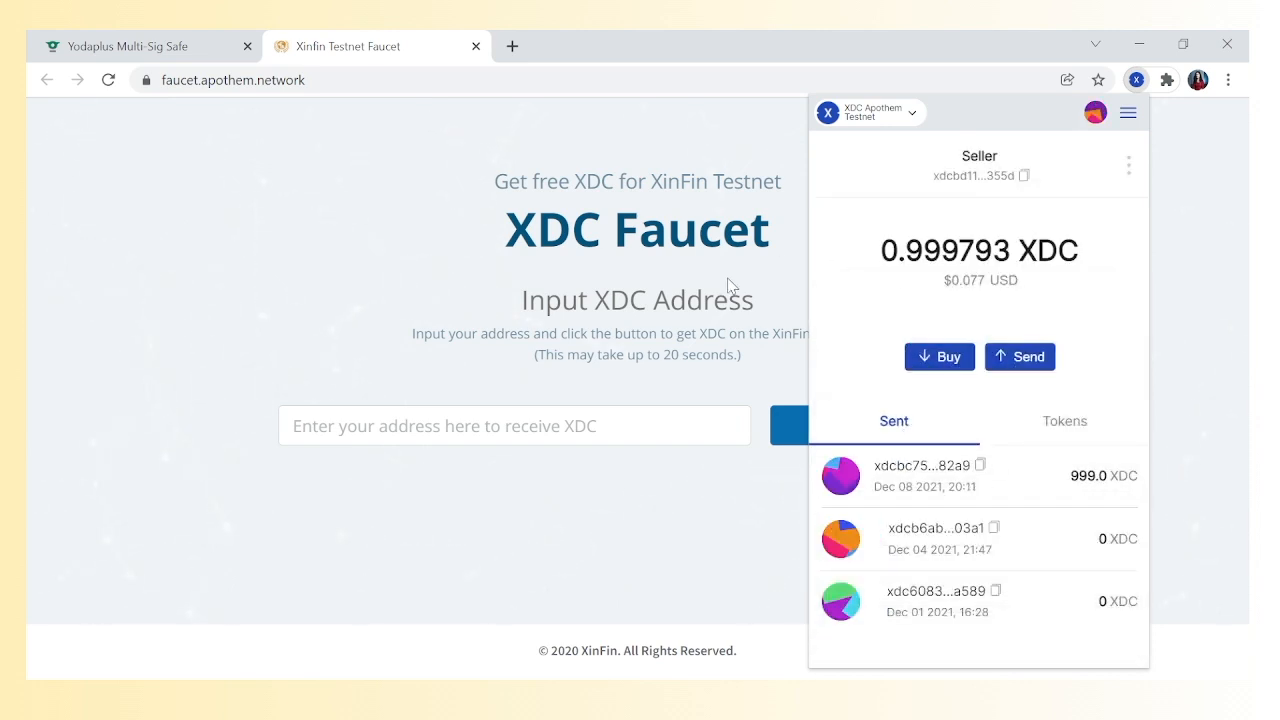
pyautogui.click(1024, 177)
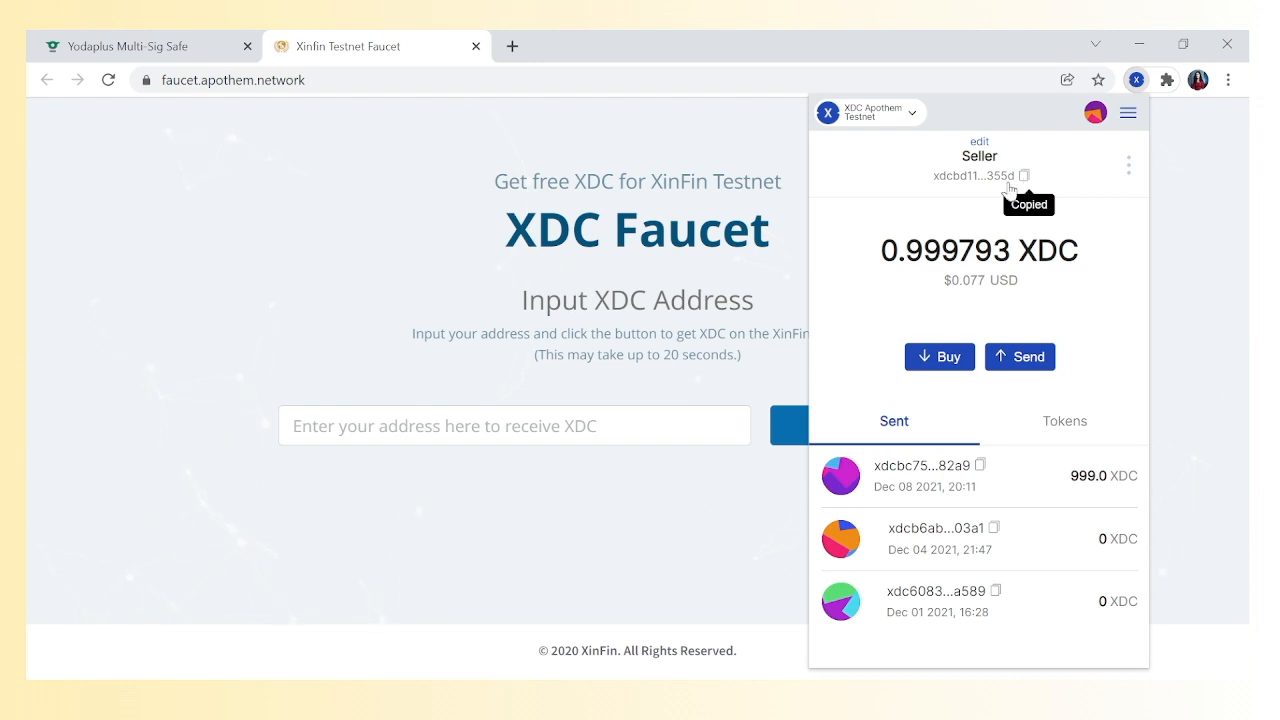
pyautogui.click(646, 410)
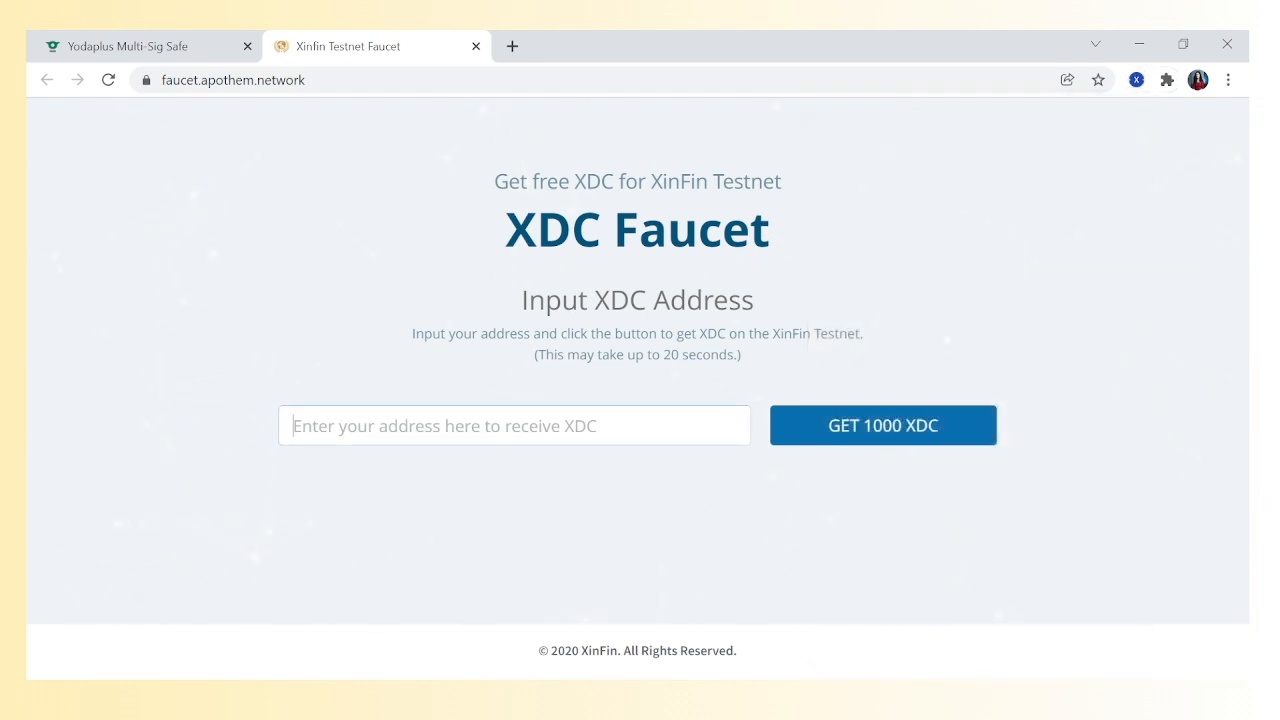
pyautogui.hotkey('ctrl', 'v')
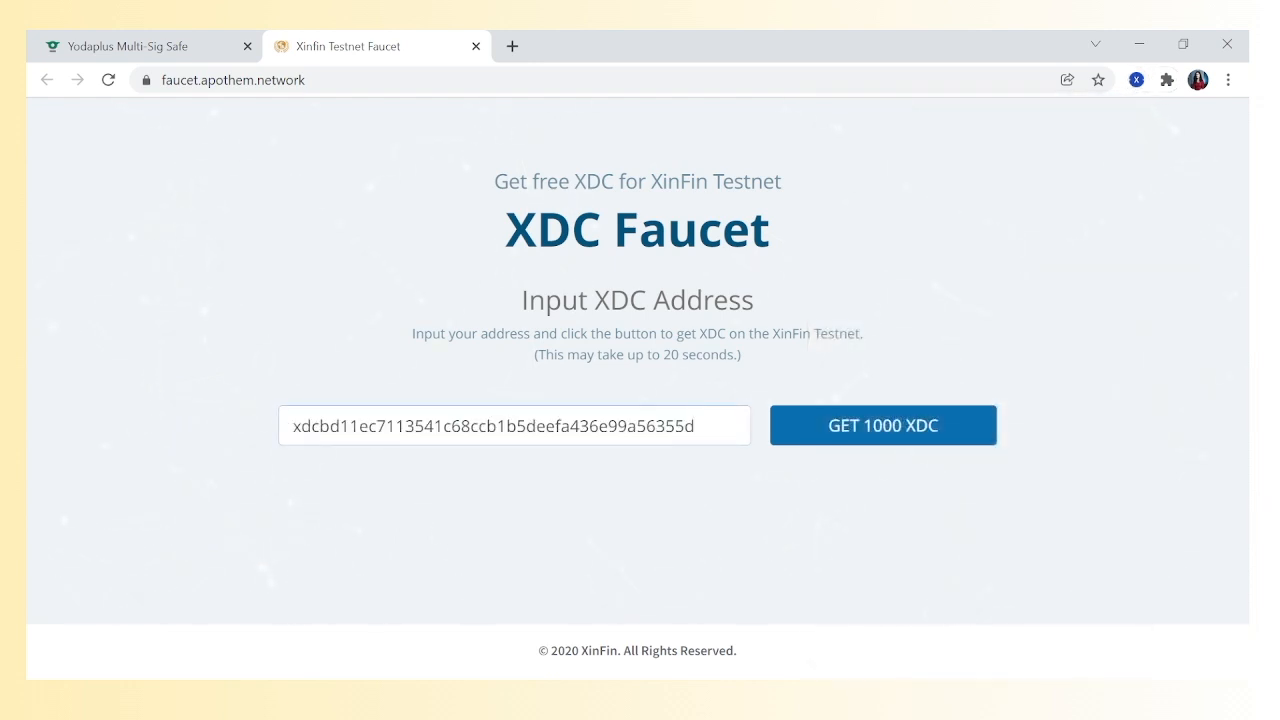
pyautogui.click(891, 428)
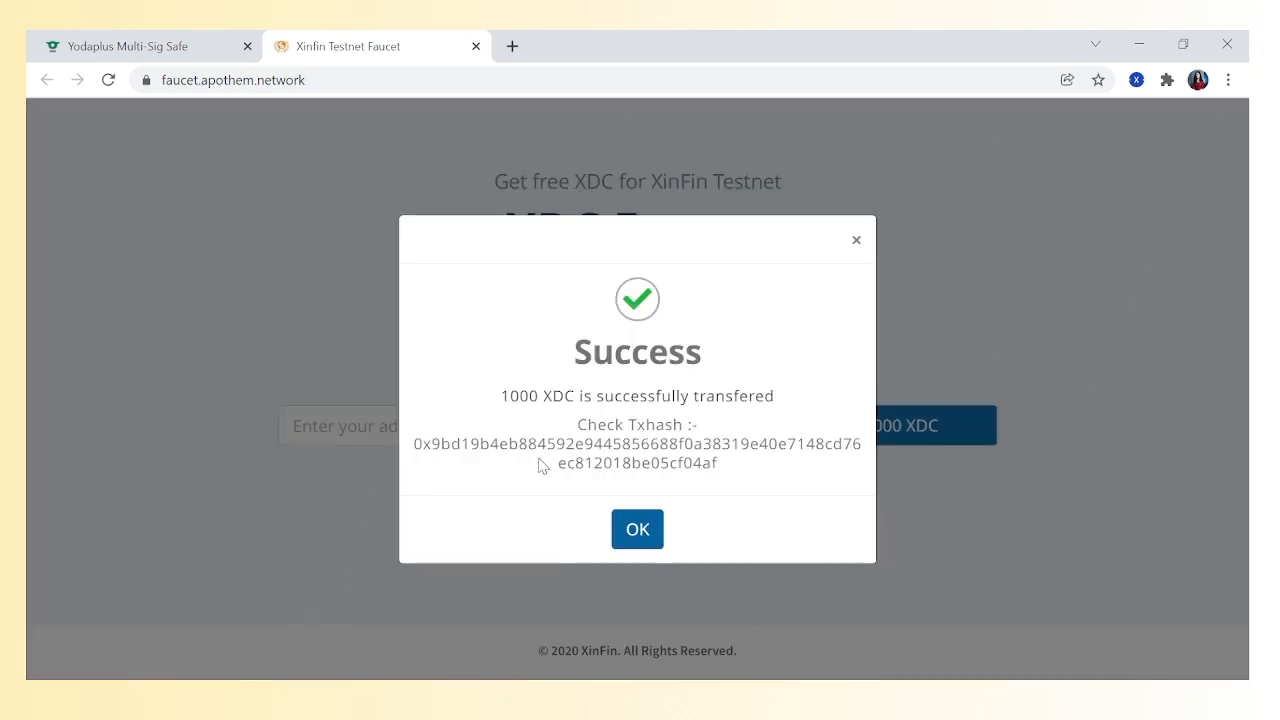
pyautogui.click(634, 537)
# Step: Check the Seller account's balance in the wallet and make Buyer the active account again
pyautogui.click(1137, 80)
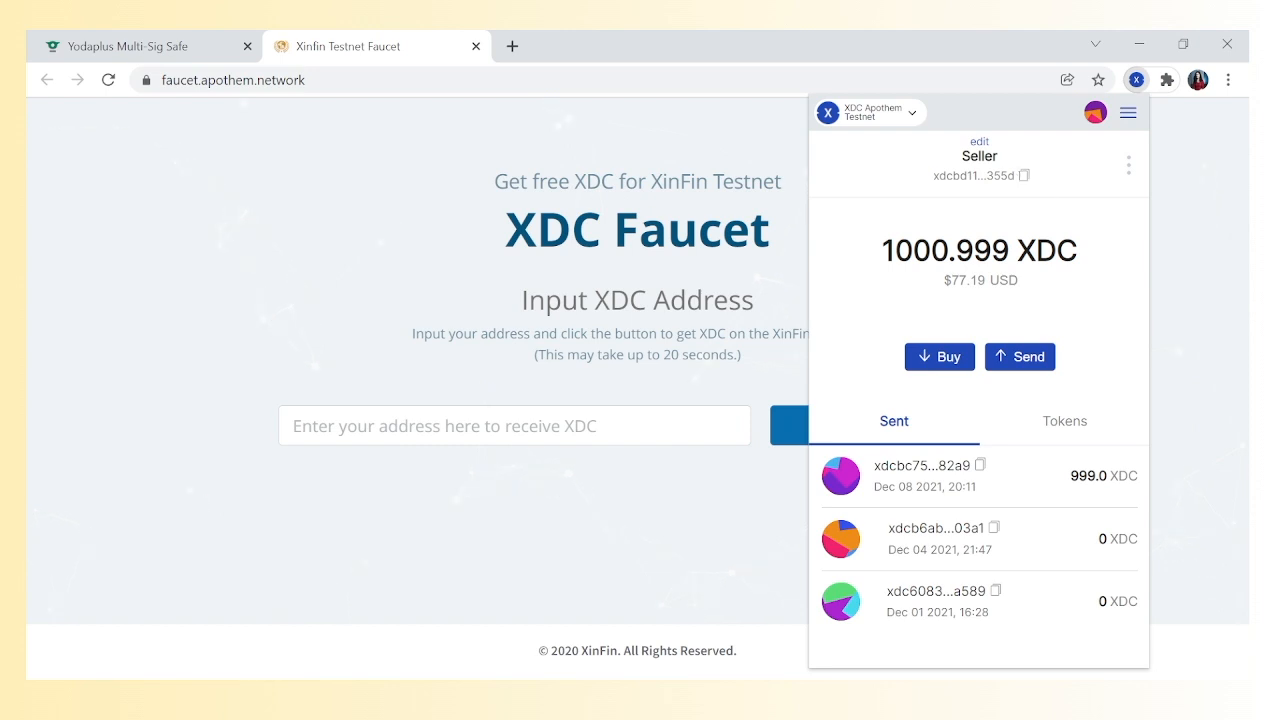
pyautogui.click(1095, 114)
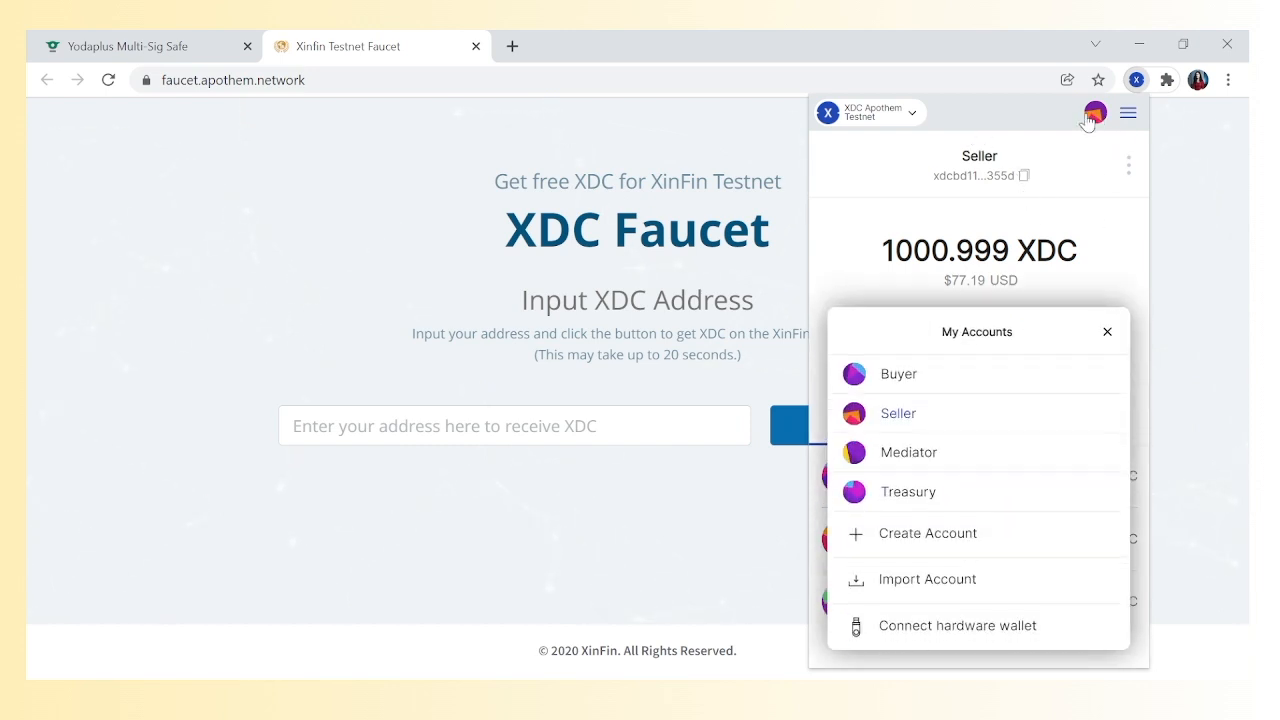
pyautogui.click(914, 389)
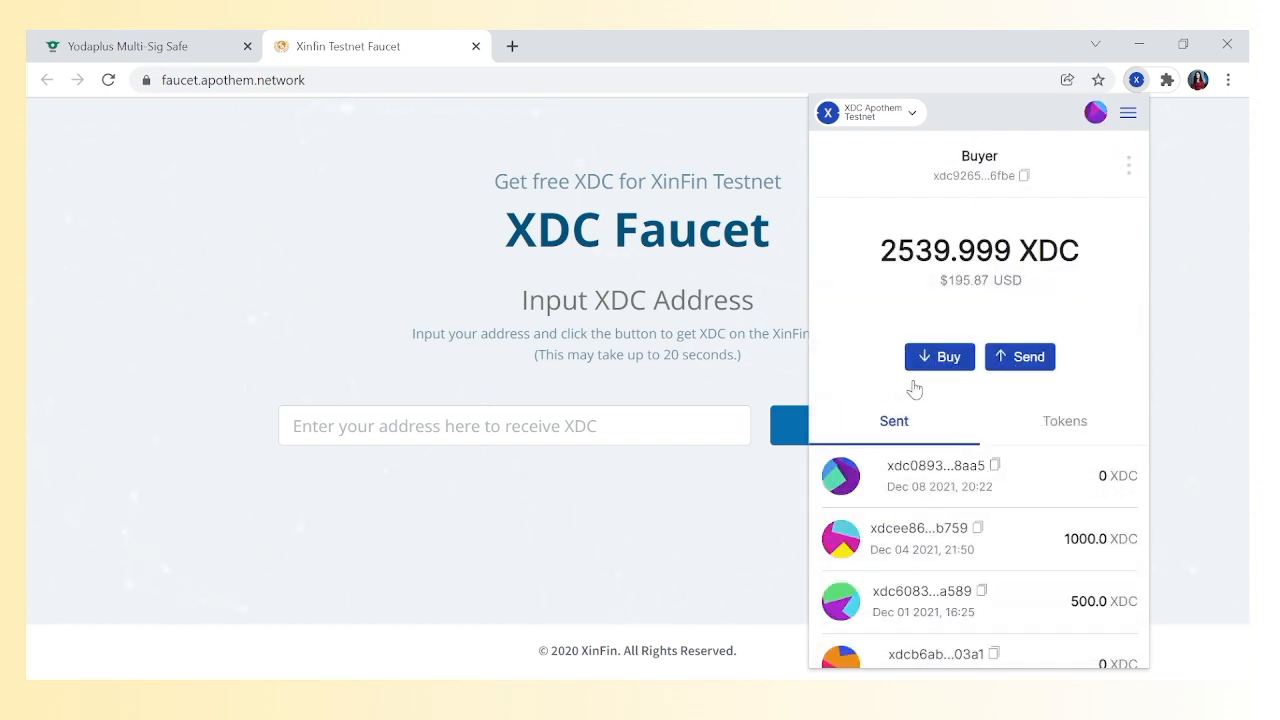
pyautogui.click(278, 281)
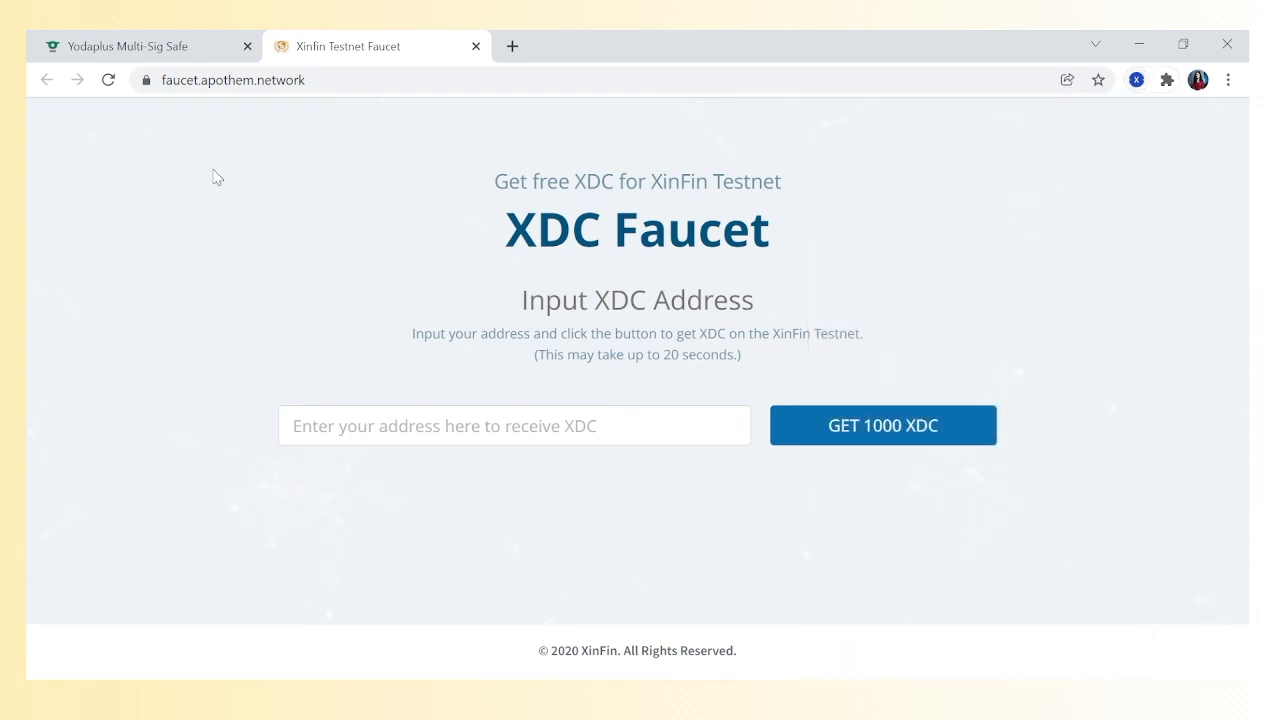
# Step: Return to the Yodaplus Multi-Sig Safe page, connect the XDCPay wallet and dismiss the testnet notice
pyautogui.click(163, 40)
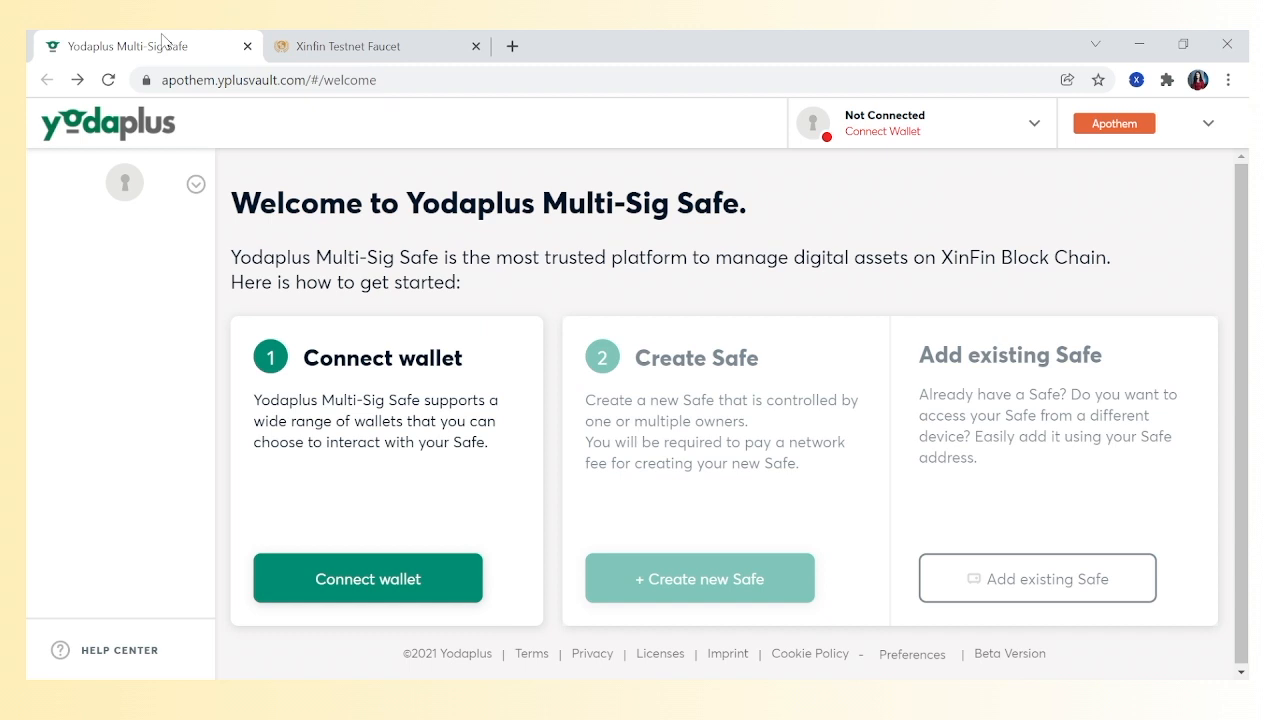
pyautogui.click(376, 590)
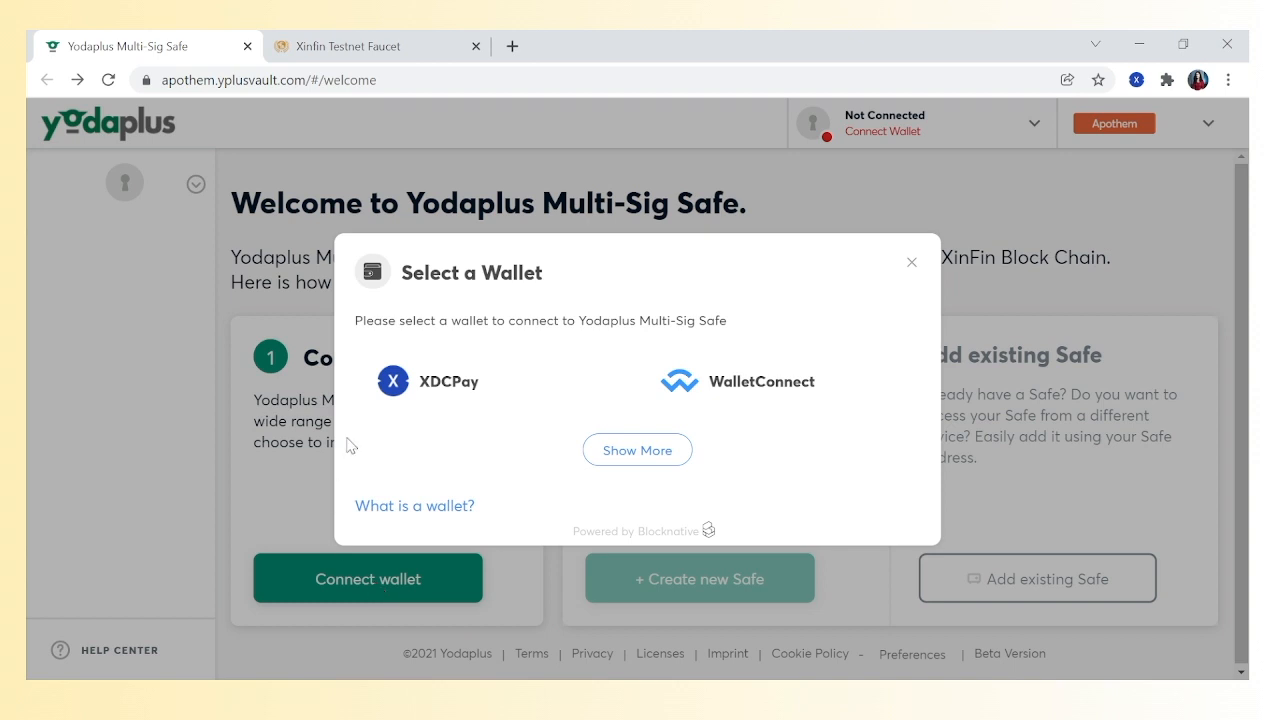
pyautogui.click(440, 389)
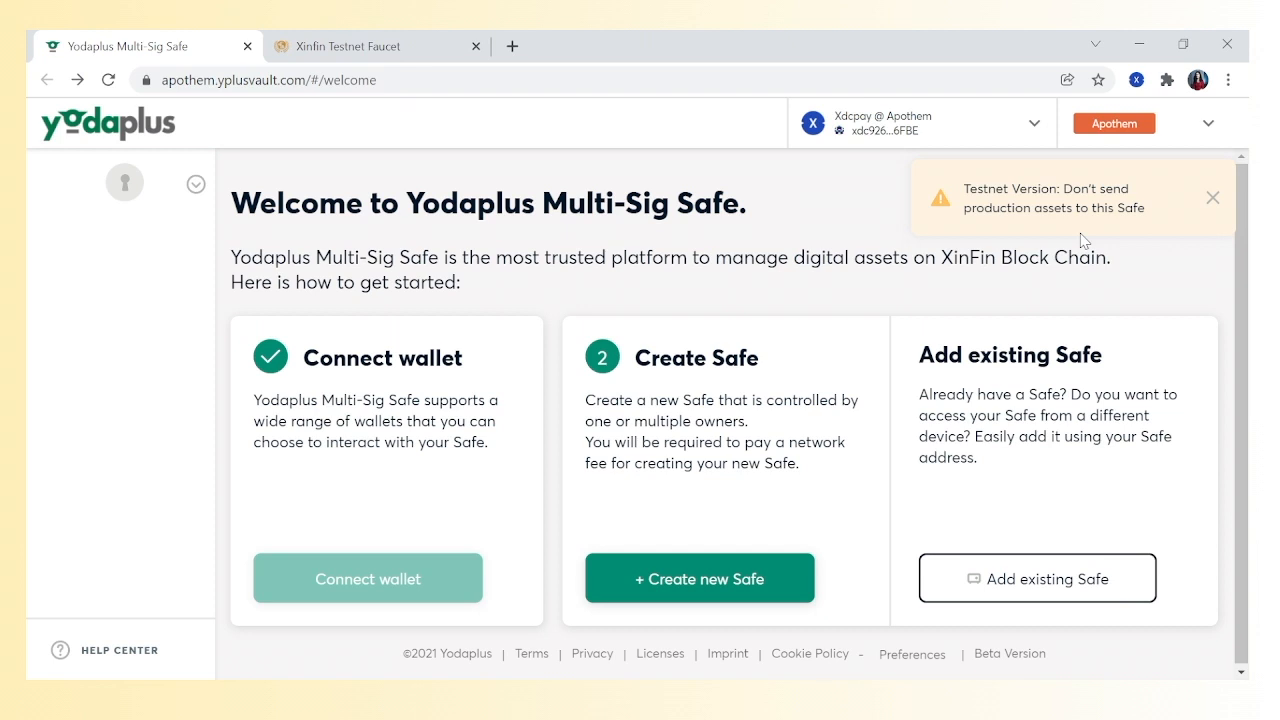
pyautogui.click(1214, 202)
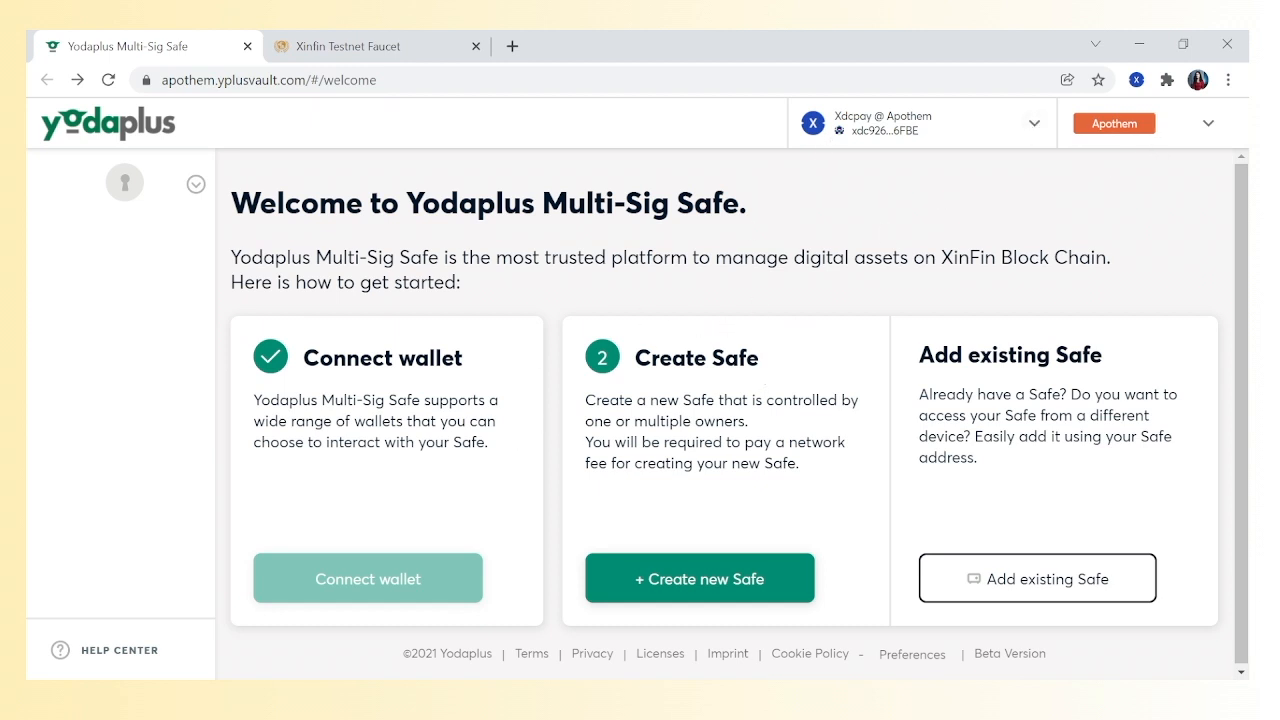
# Step: Start creating a new Safe named "Escrow Transaction" and proceed to its owners and confirmations
pyautogui.click(698, 580)
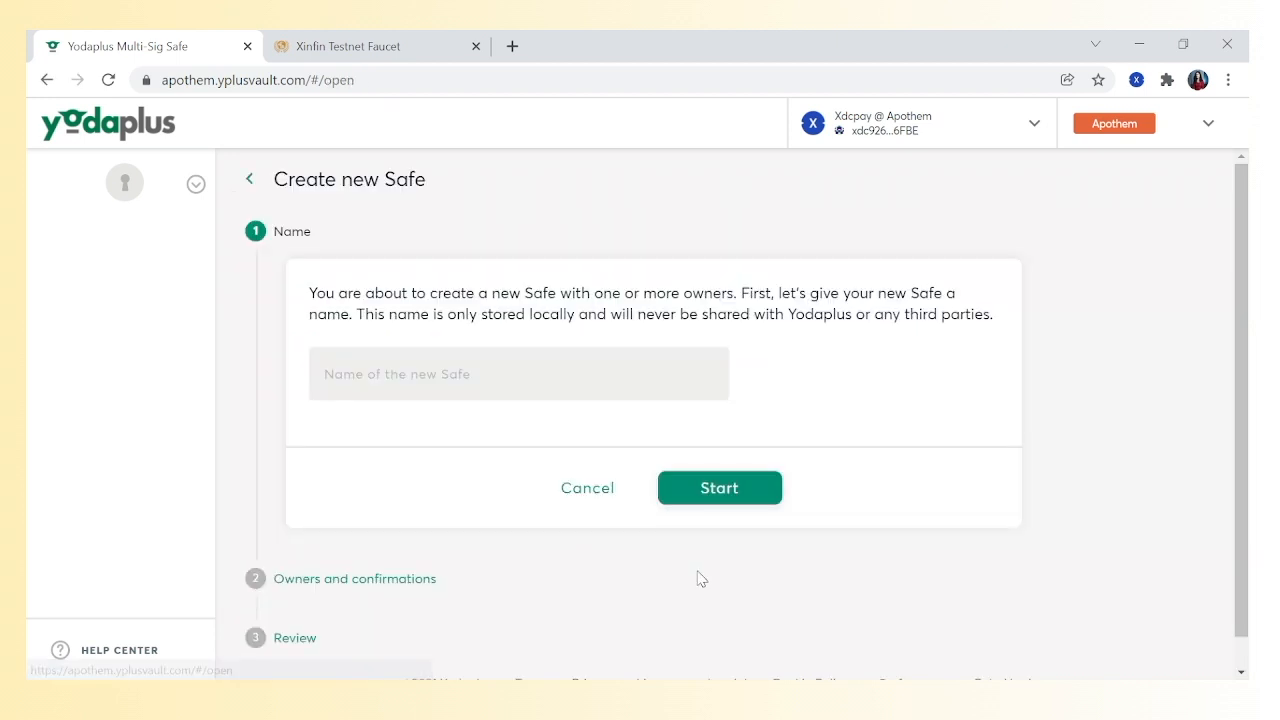
pyautogui.click(518, 374)
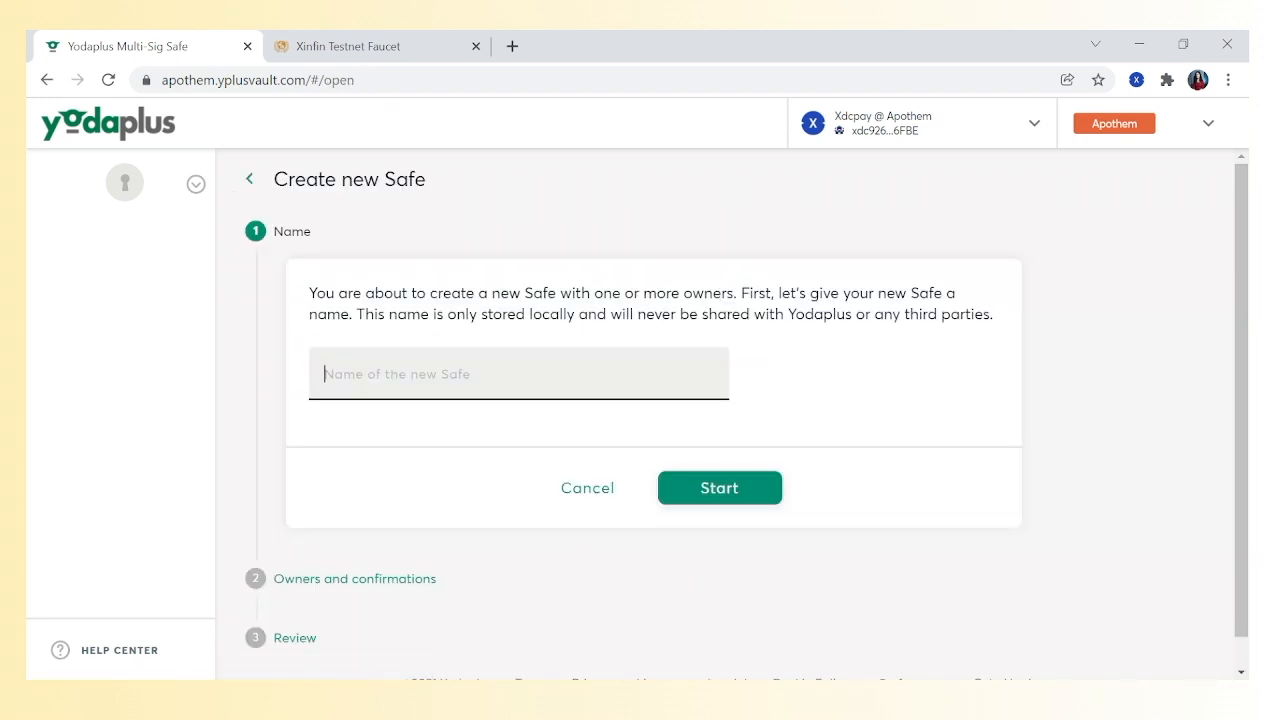
pyautogui.write('Esc')
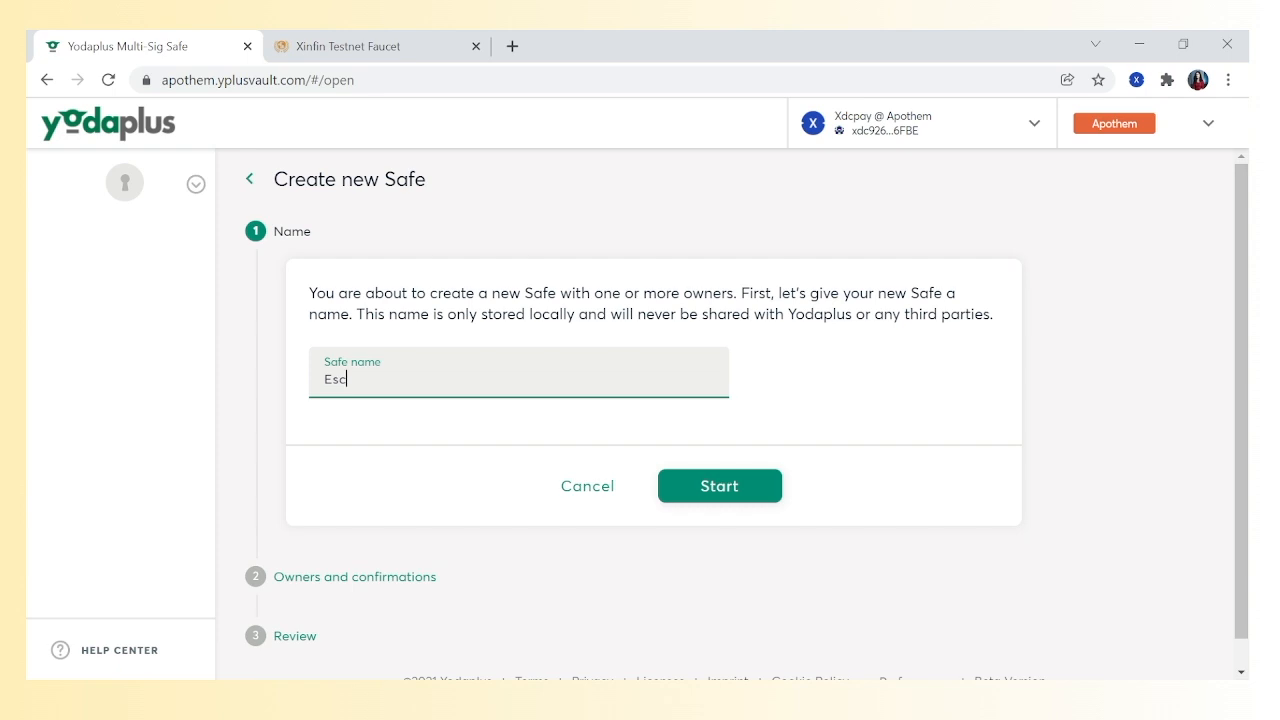
pyautogui.write('row Transaction')
pyautogui.click(716, 488)
pyautogui.scroll(-2, 716, 490)
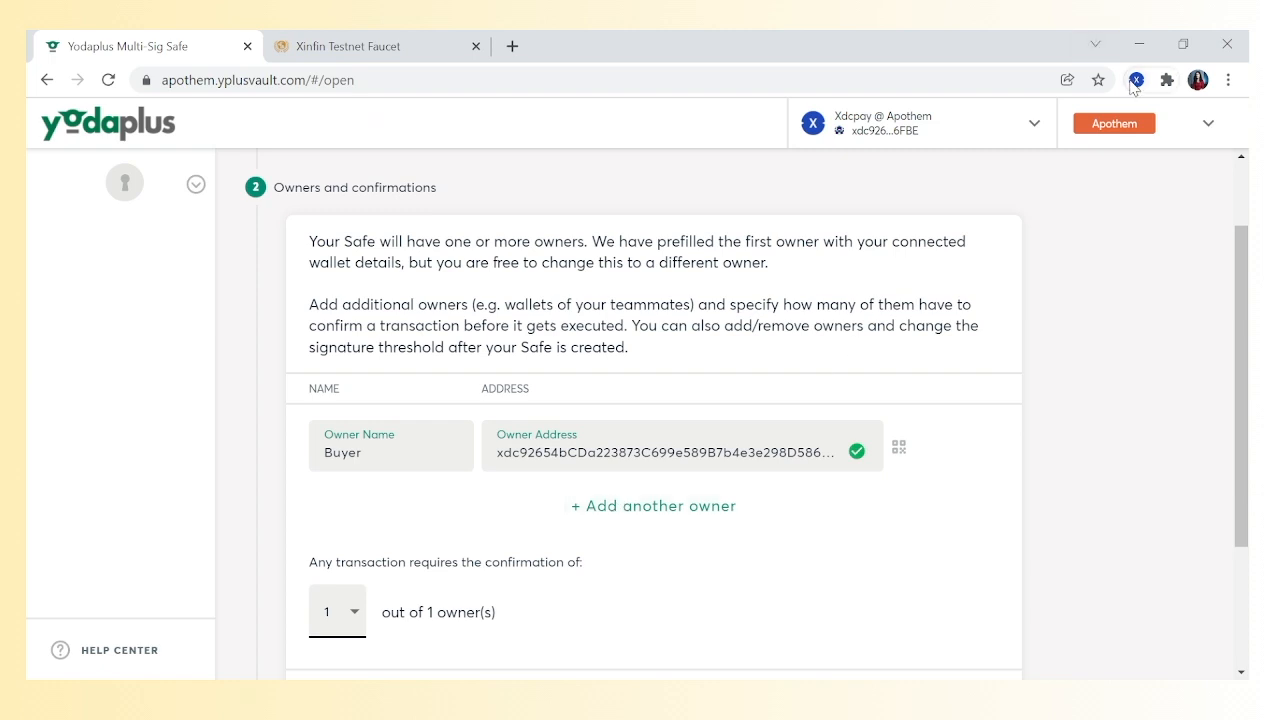
# Step: Review the list of accounts in the XDCPay wallet and add a second, empty owner row to the Safe
pyautogui.click(1136, 80)
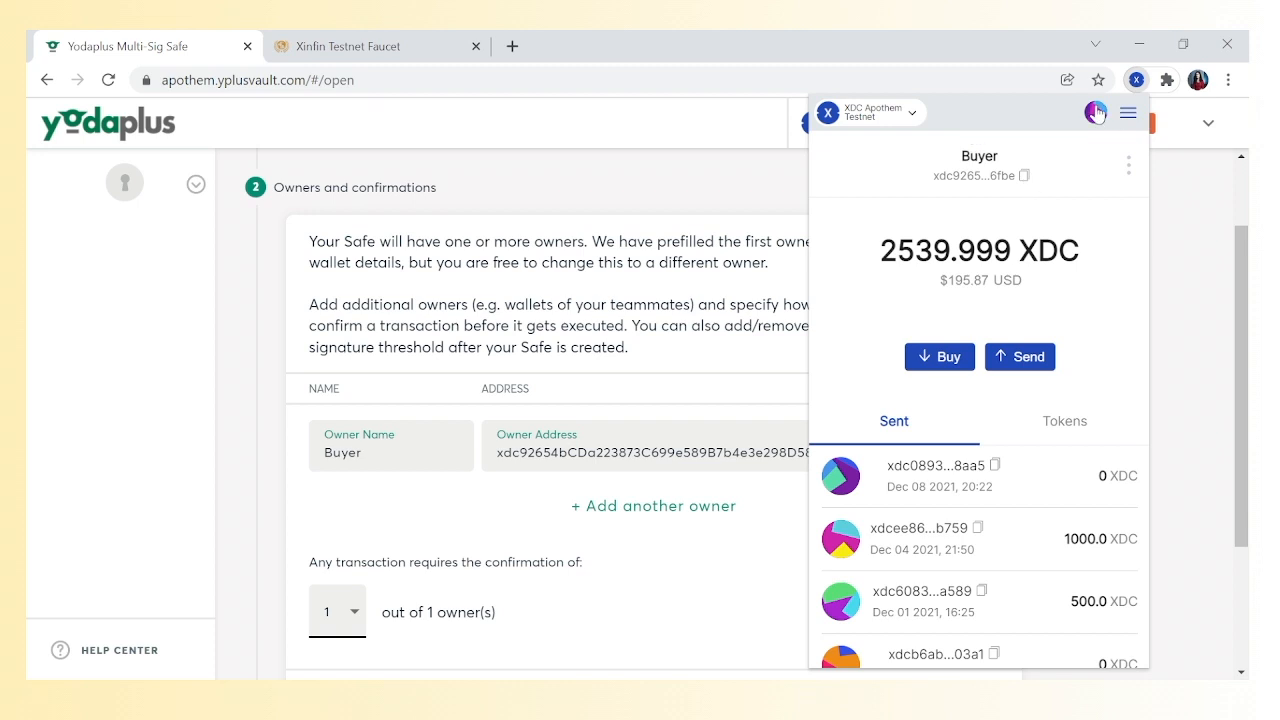
pyautogui.click(1096, 112)
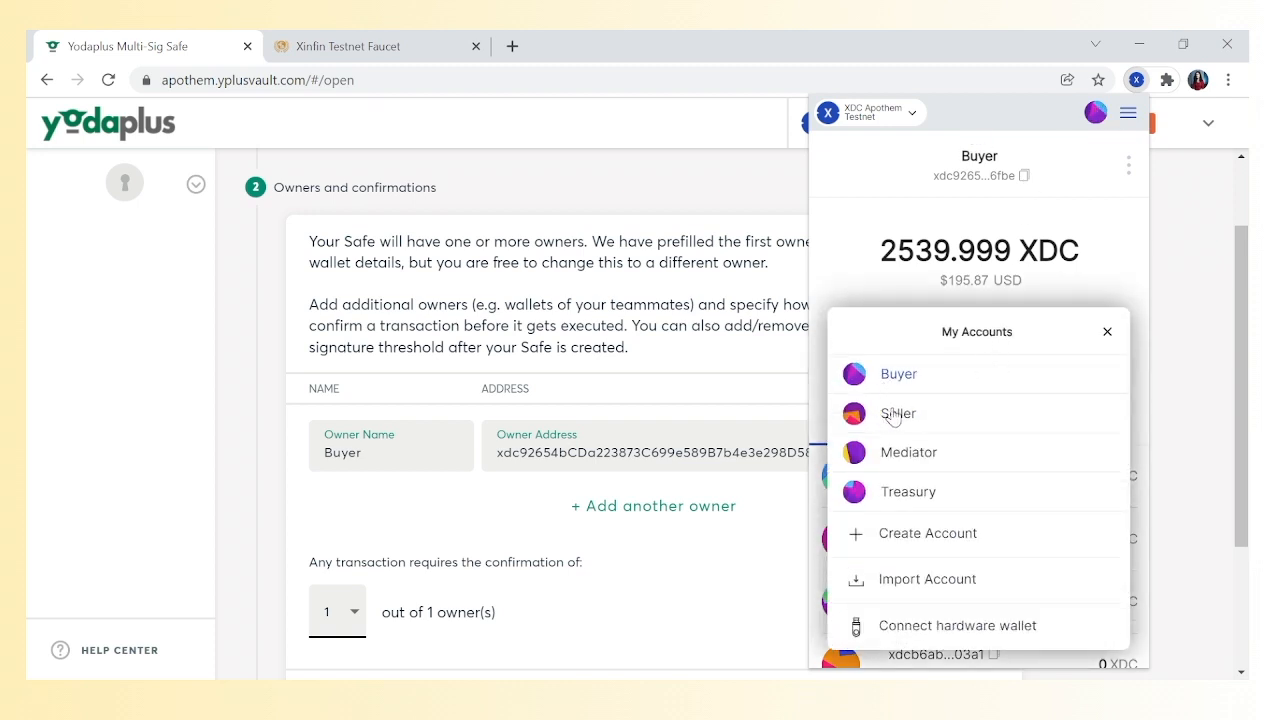
pyautogui.click(723, 368)
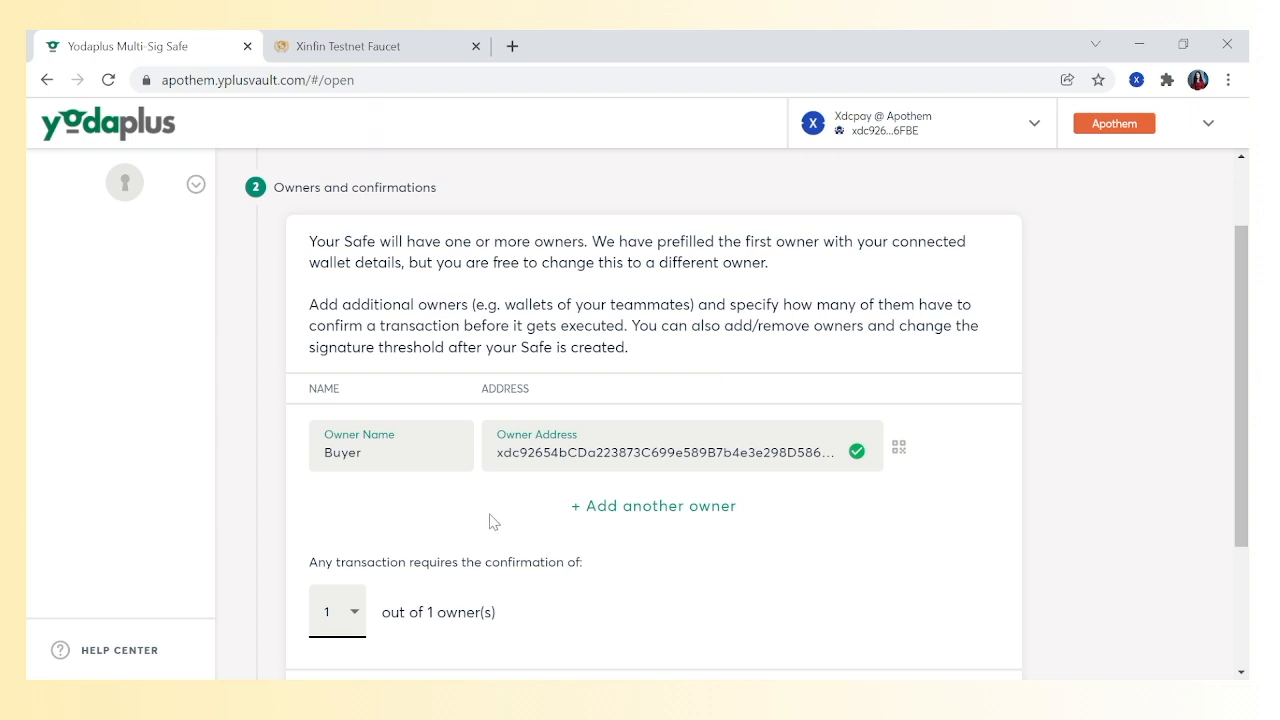
pyautogui.click(669, 517)
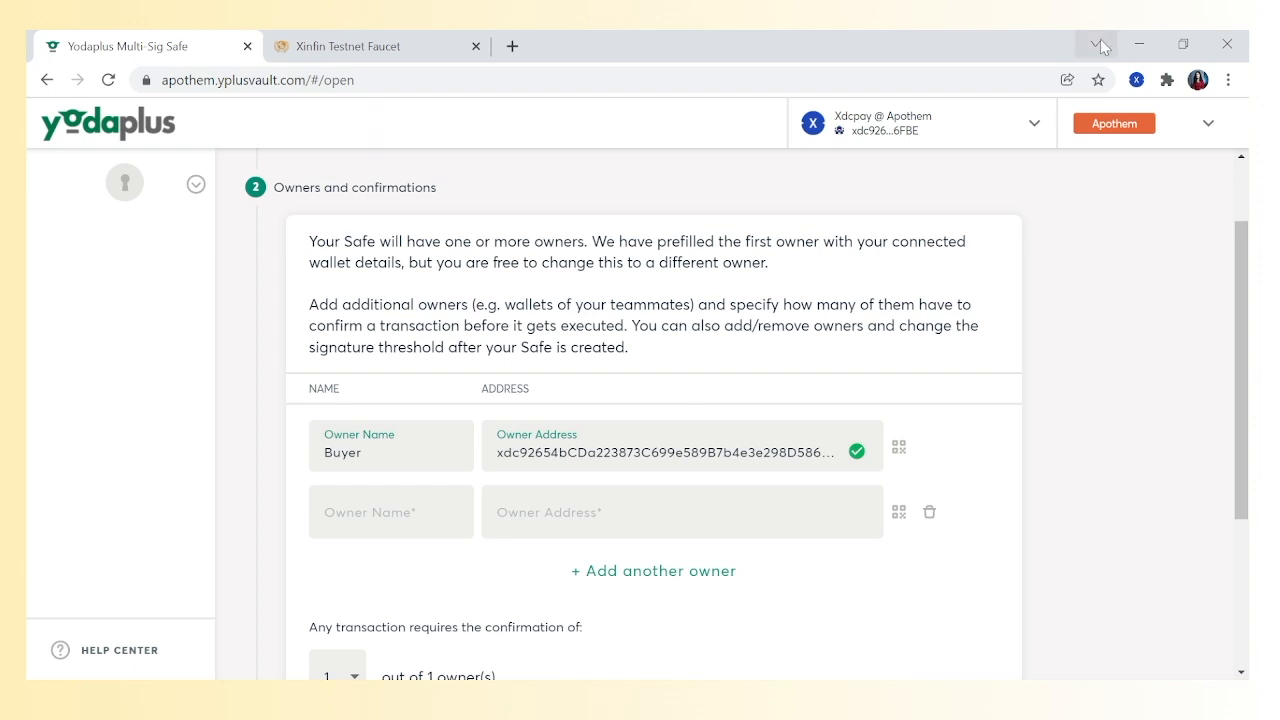
# Step: Make Seller the active wallet account and view the sticky note holding the account addresses
pyautogui.click(1137, 80)
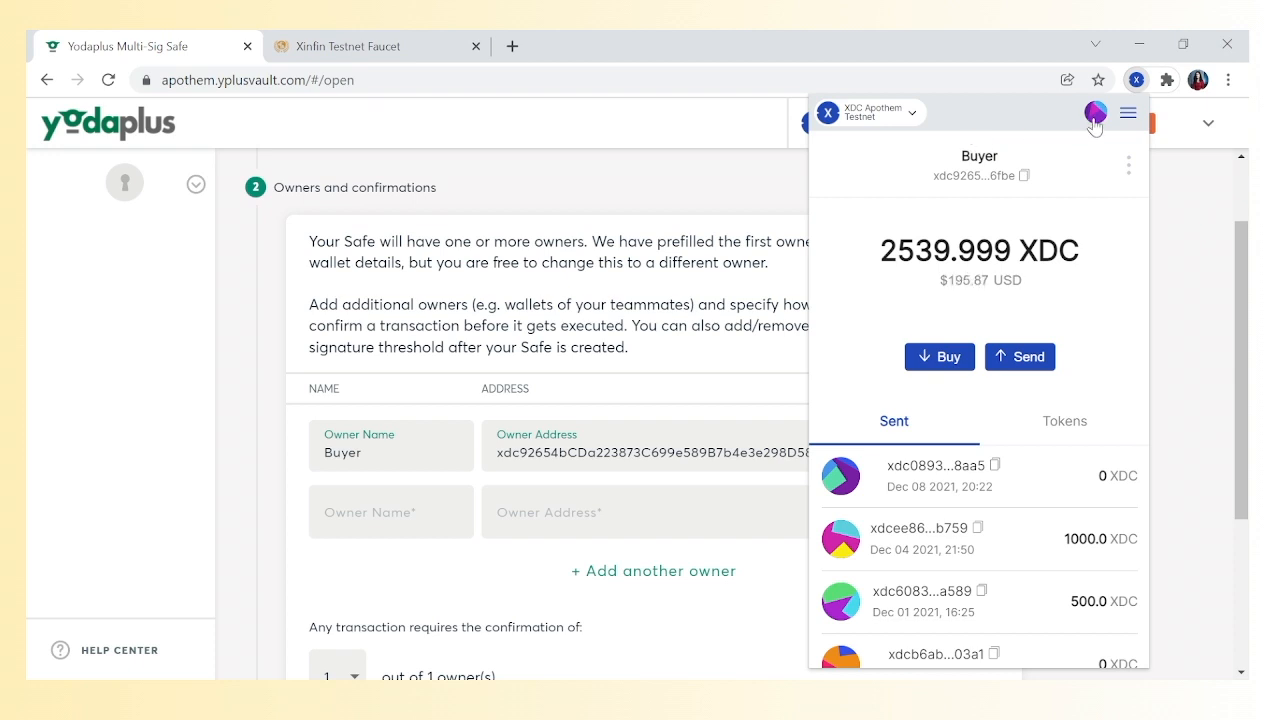
pyautogui.click(1095, 113)
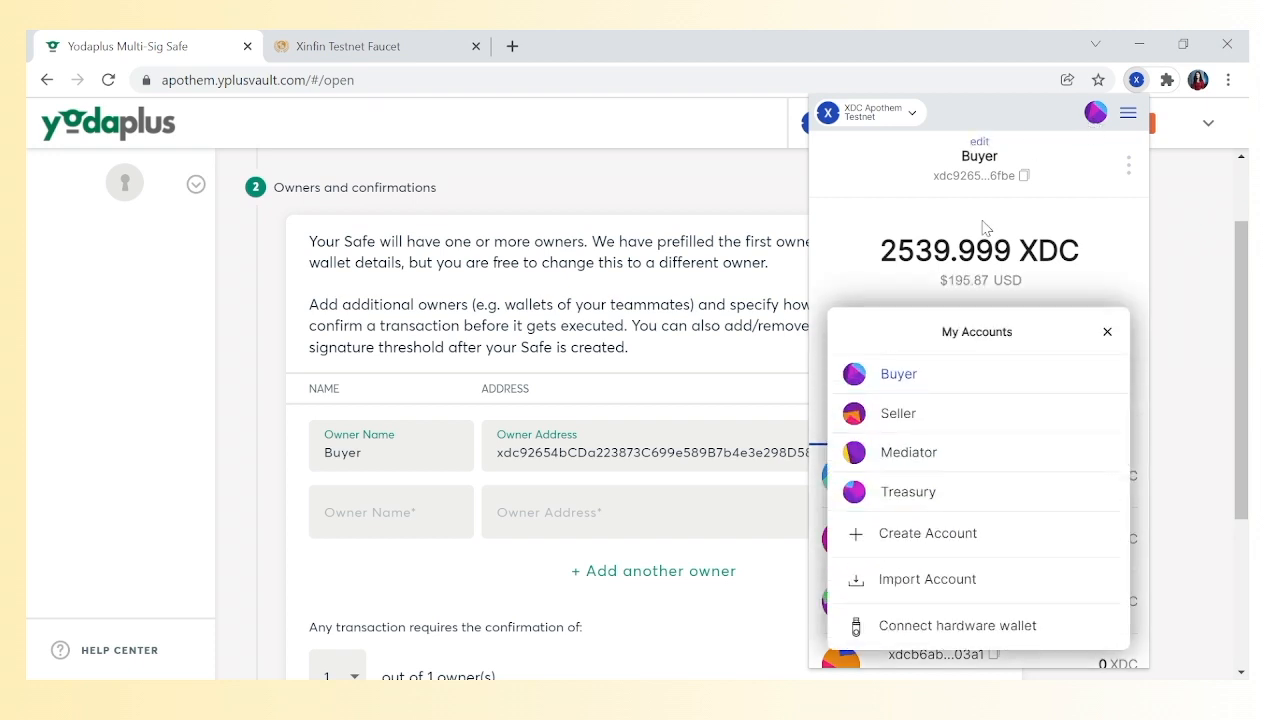
pyautogui.click(901, 420)
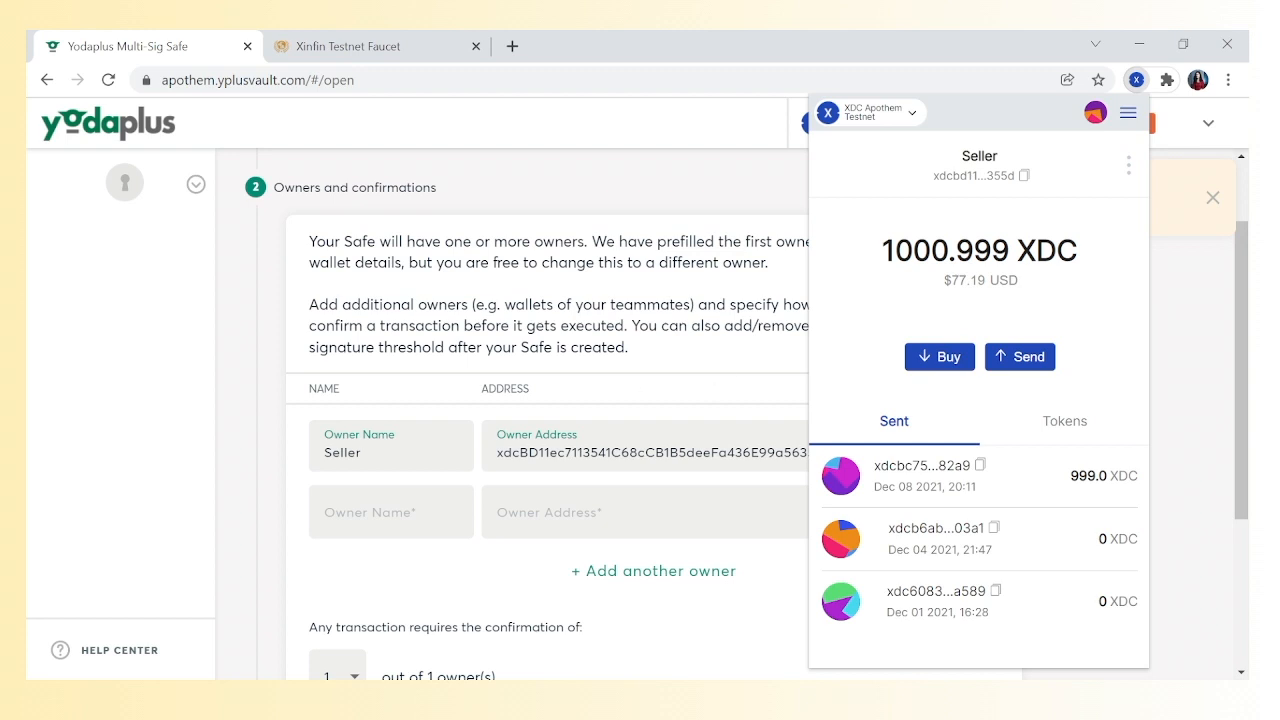
pyautogui.click(614, 620)
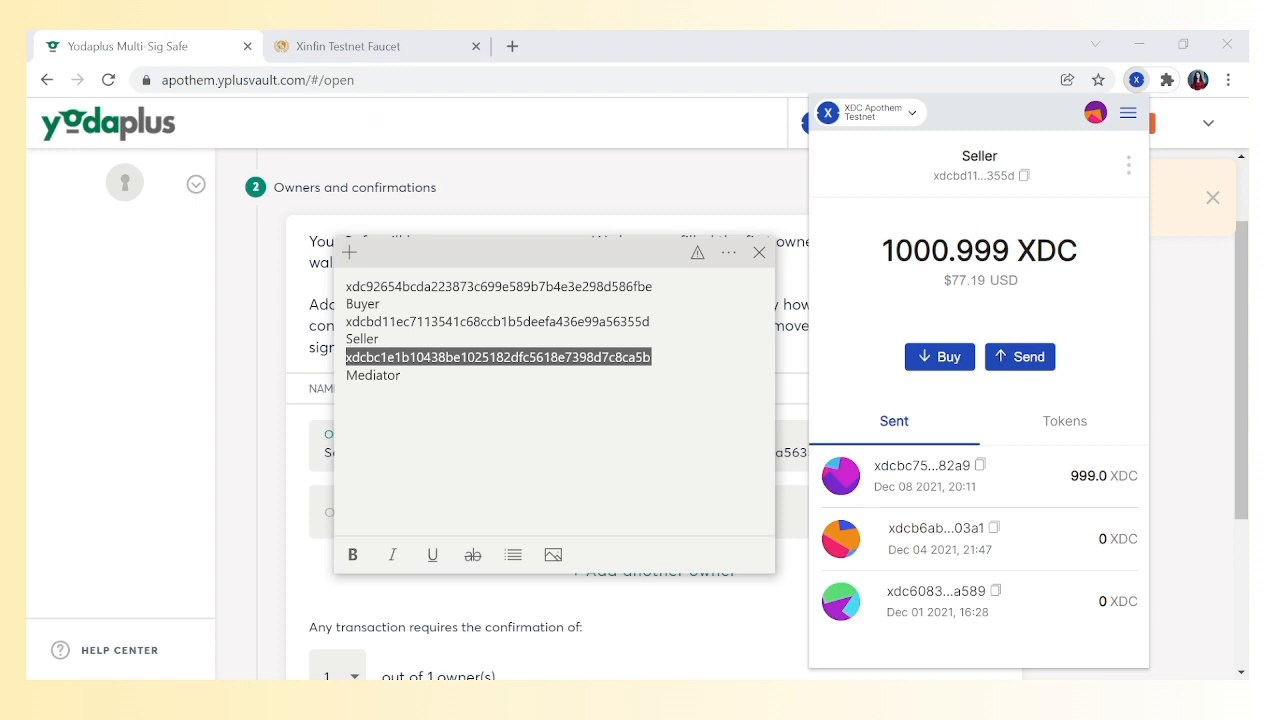
pyautogui.click(707, 633)
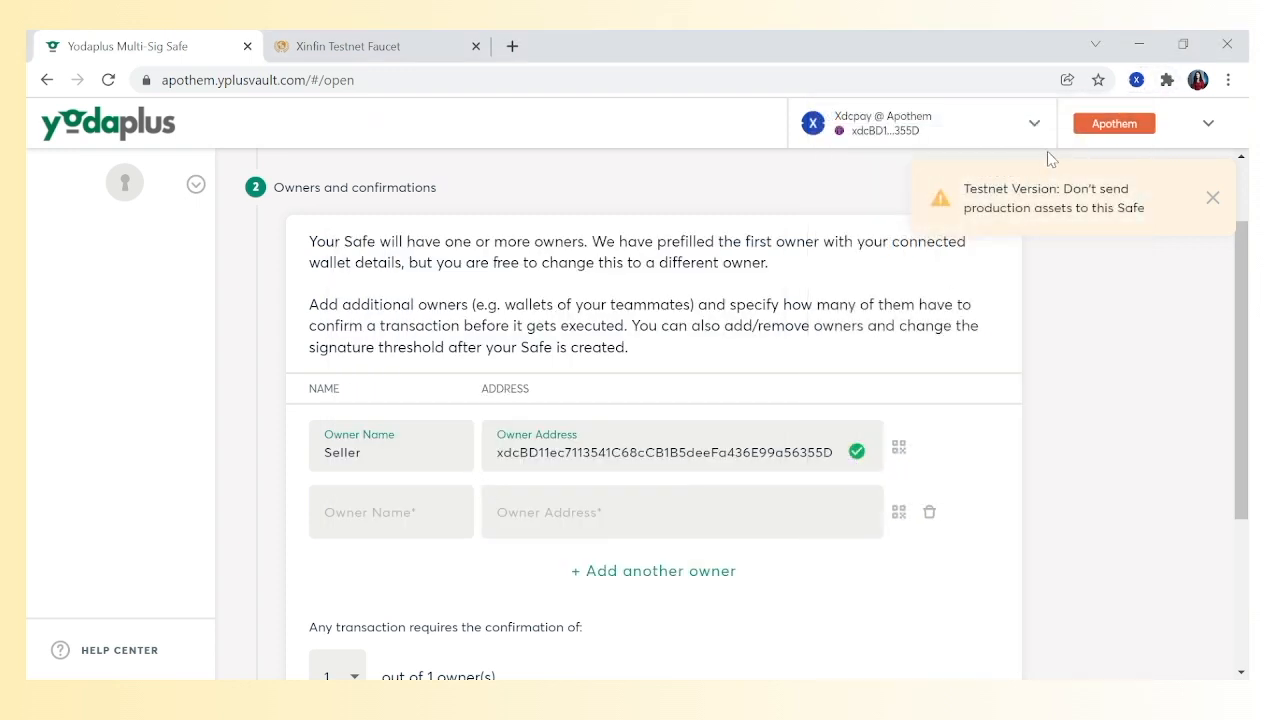
# Step: Make Buyer the active account in the XDCPay wallet and copy its address
pyautogui.click(1137, 80)
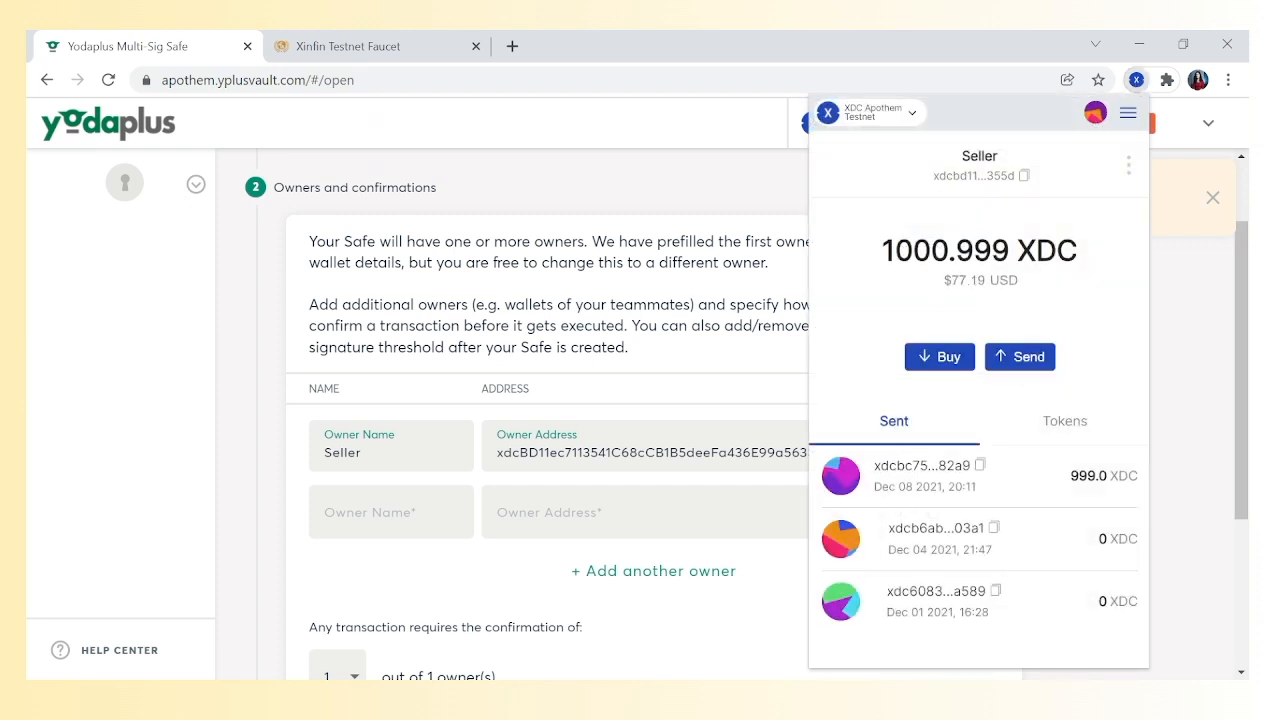
pyautogui.click(1096, 112)
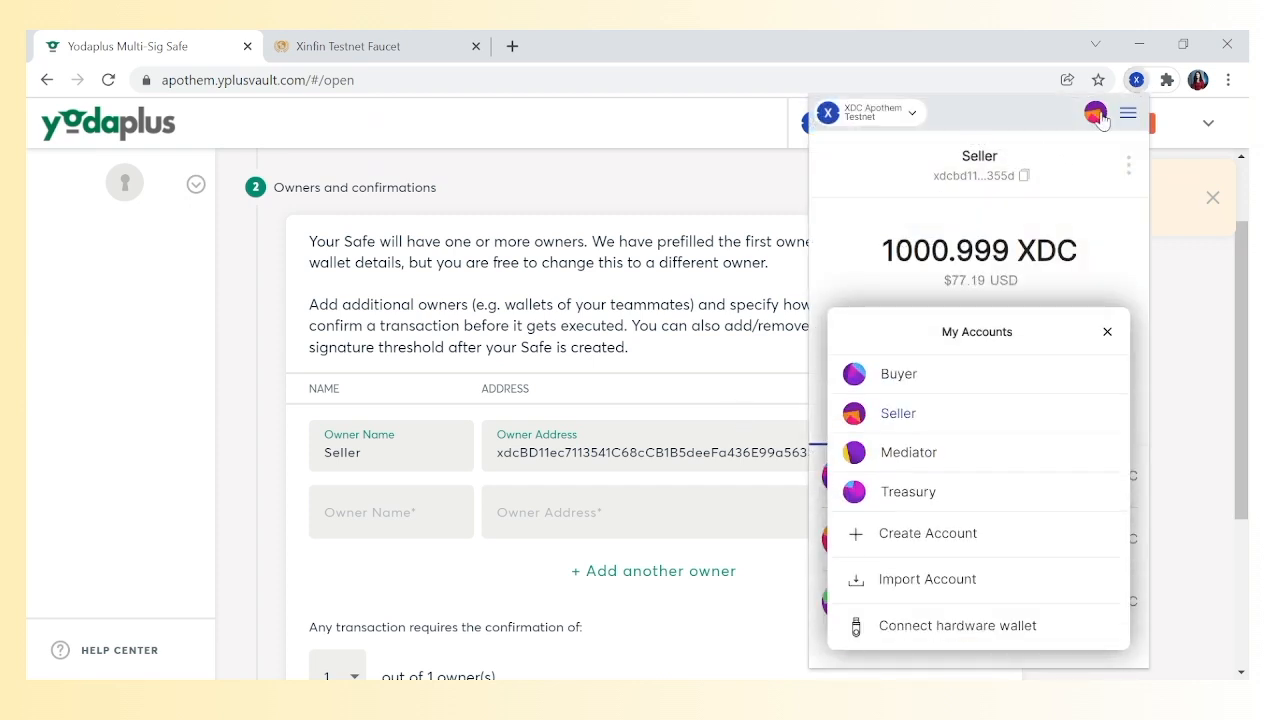
pyautogui.click(895, 379)
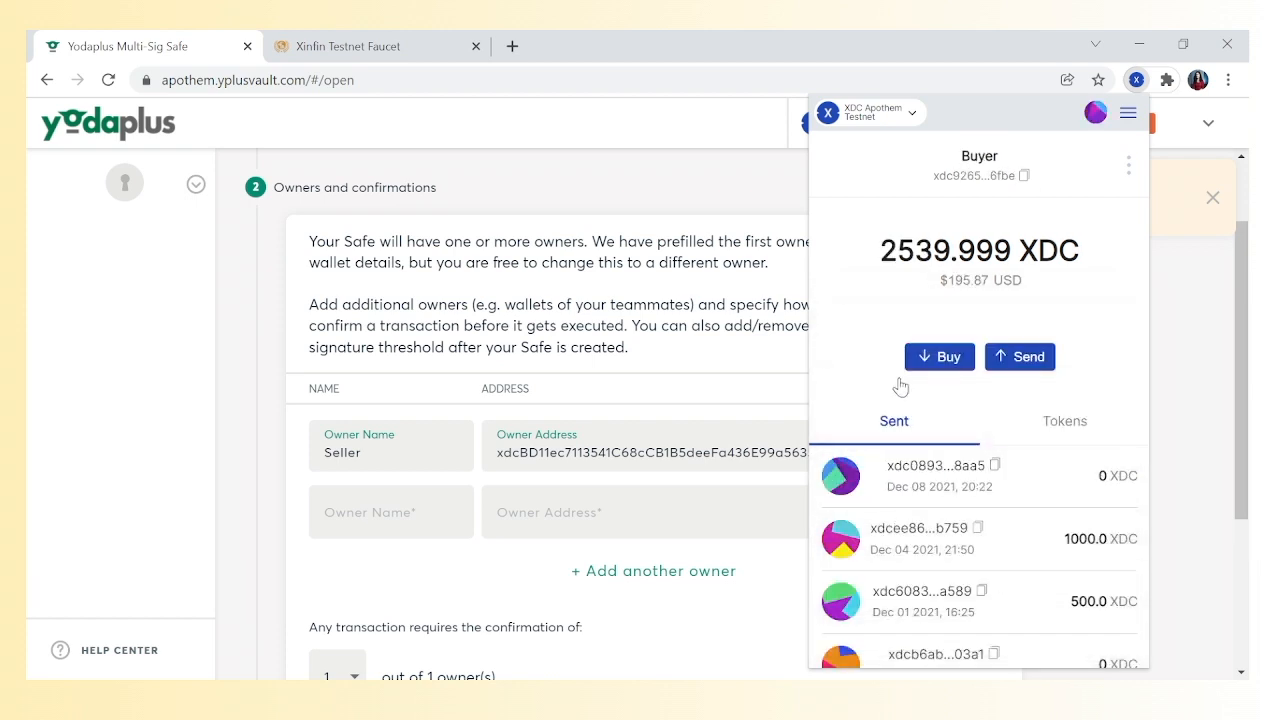
pyautogui.click(1024, 178)
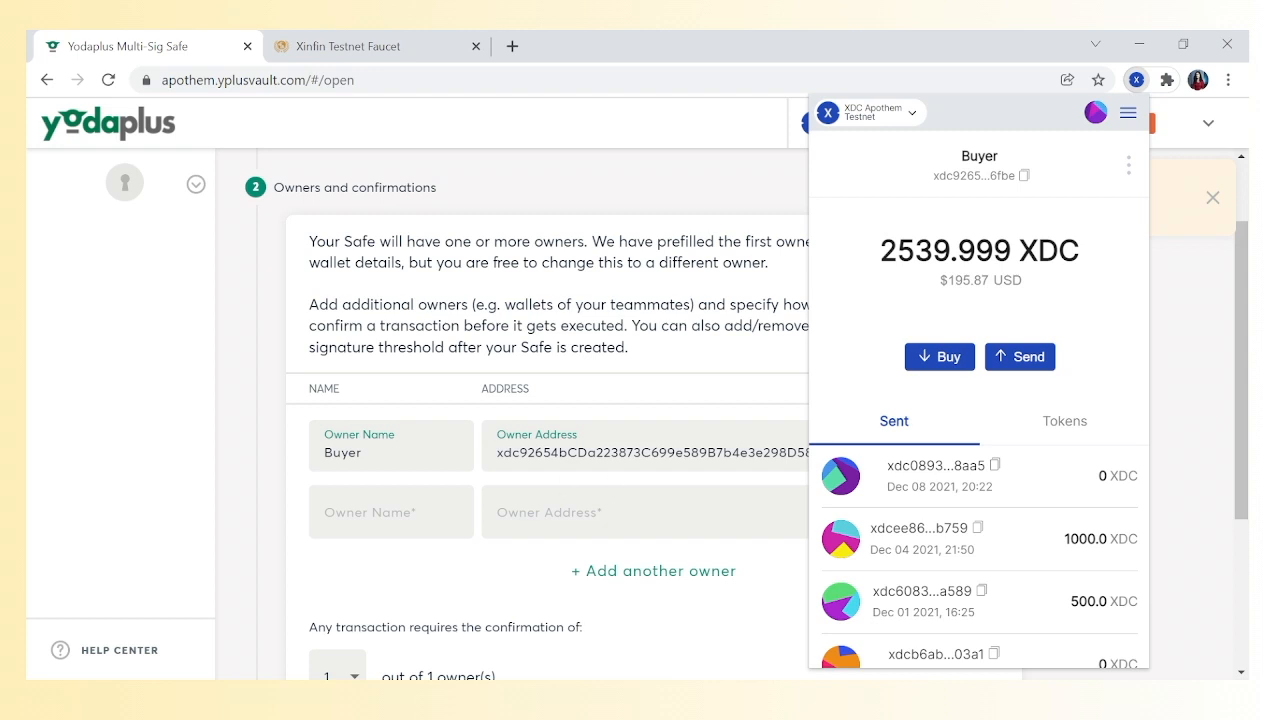
# Step: Replace the address above "Buyer" in the sticky note with the copied wallet address, keeping it on its own line
pyautogui.click(617, 697)
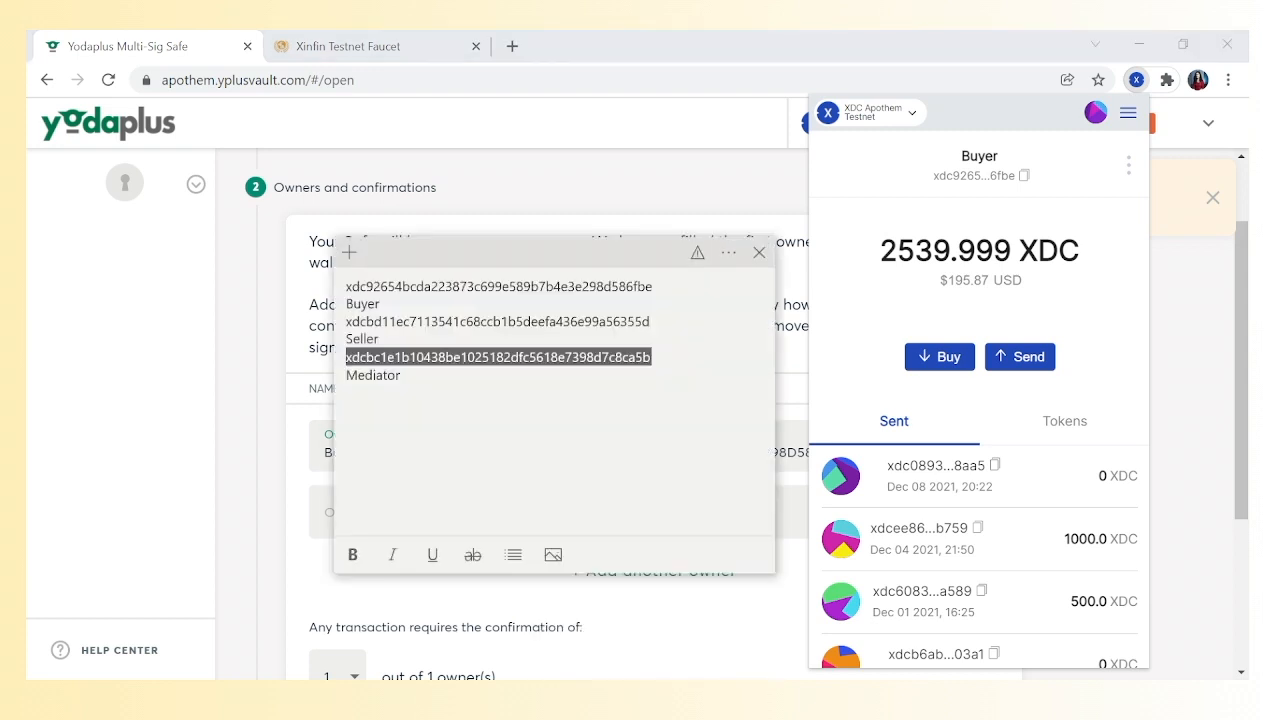
pyautogui.tripleClick(653, 287)
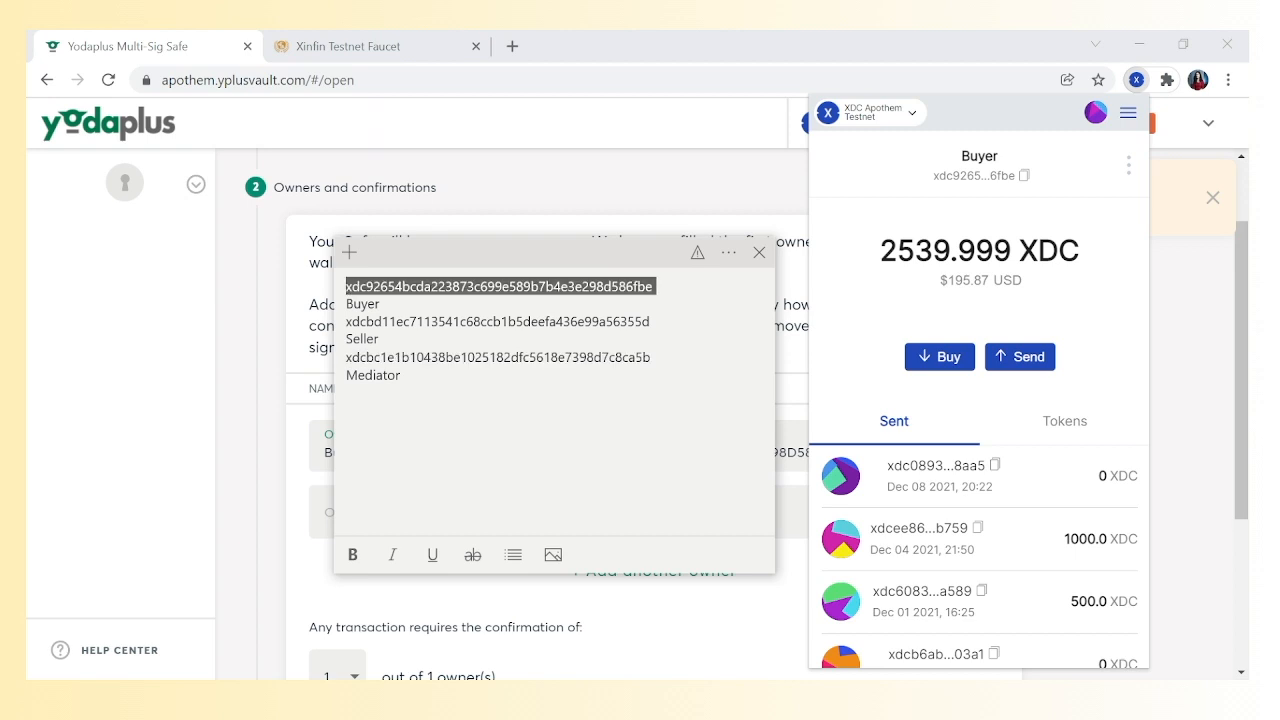
pyautogui.hotkey('ctrl', 'v')
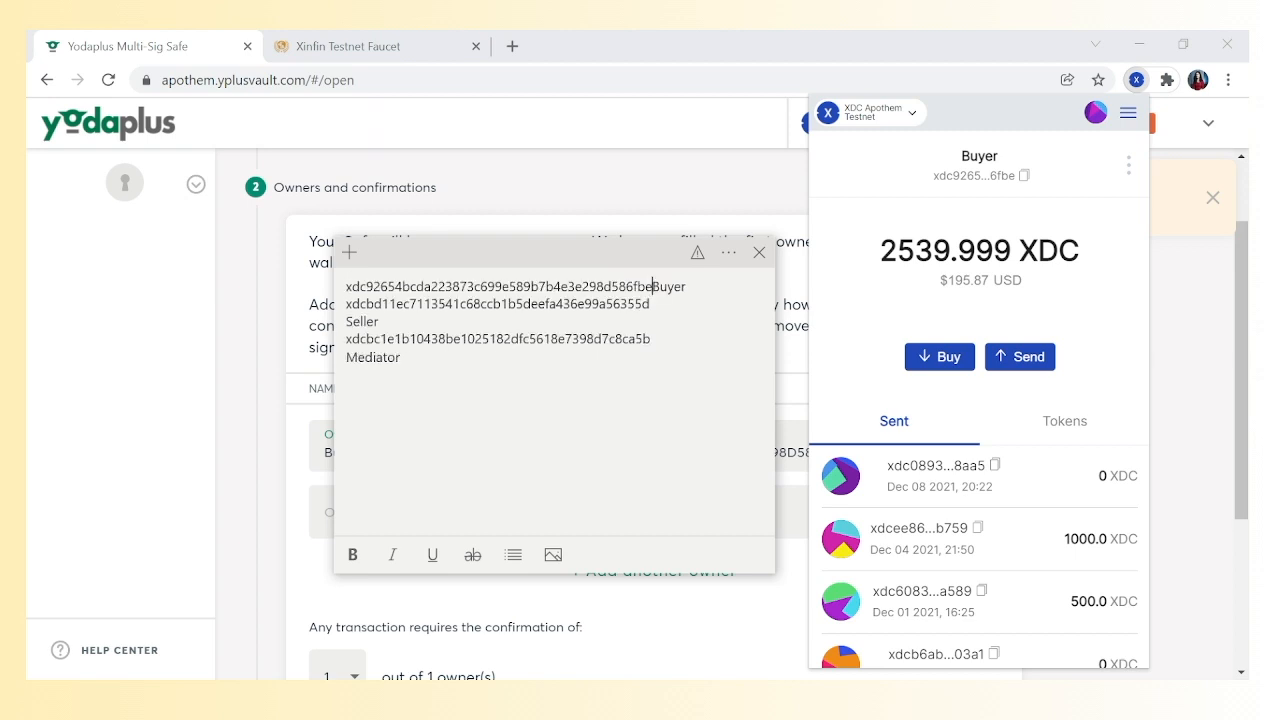
pyautogui.hotkey('ctrl', 'z')
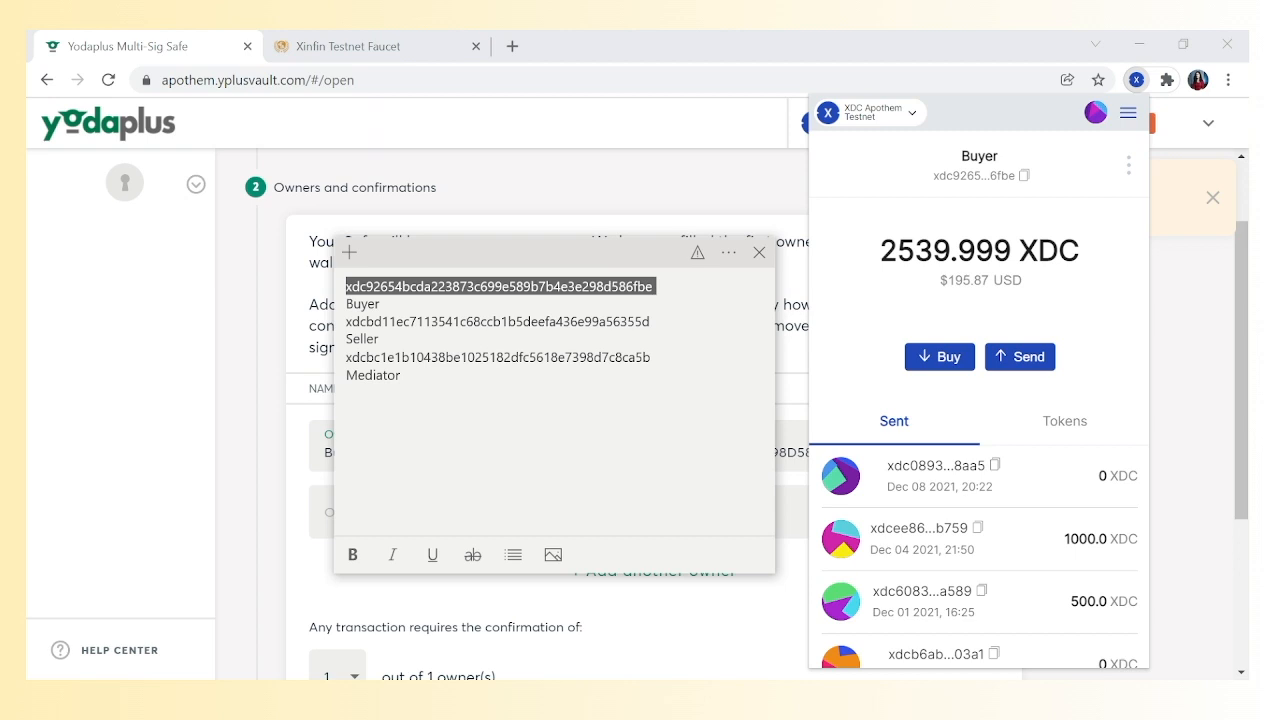
pyautogui.hotkey('ctrl', 'x')
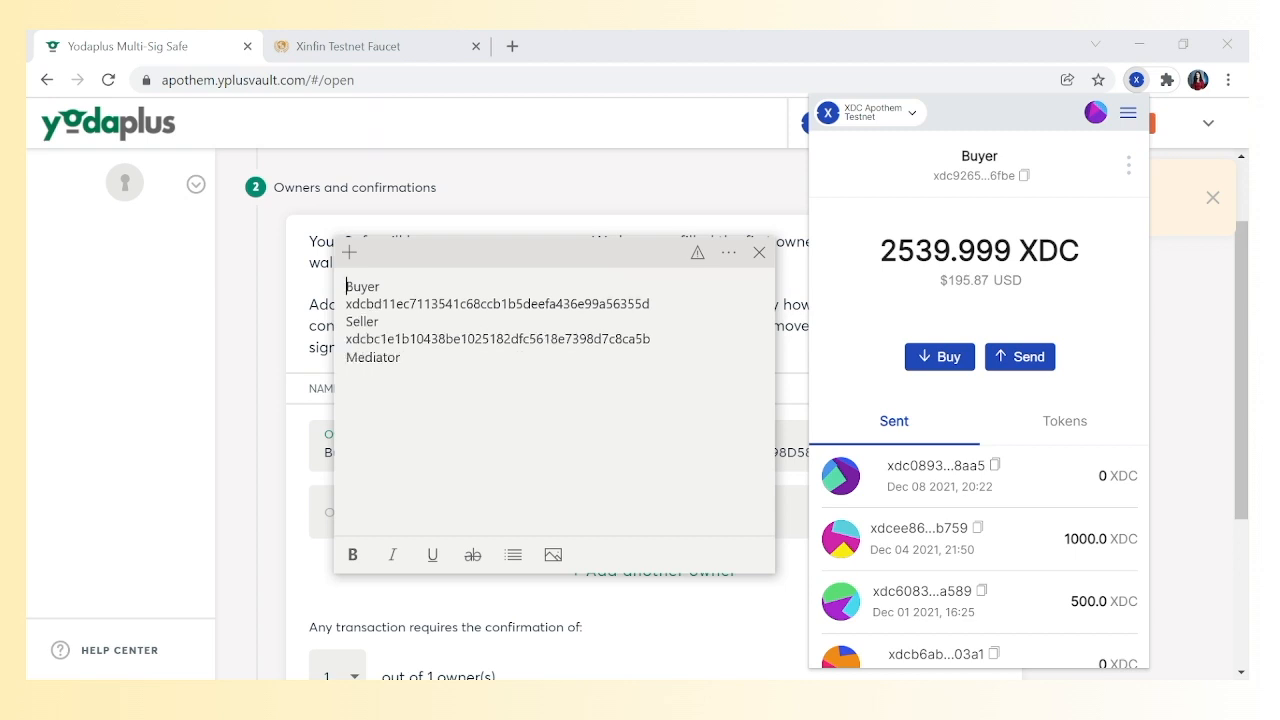
pyautogui.press('Return')
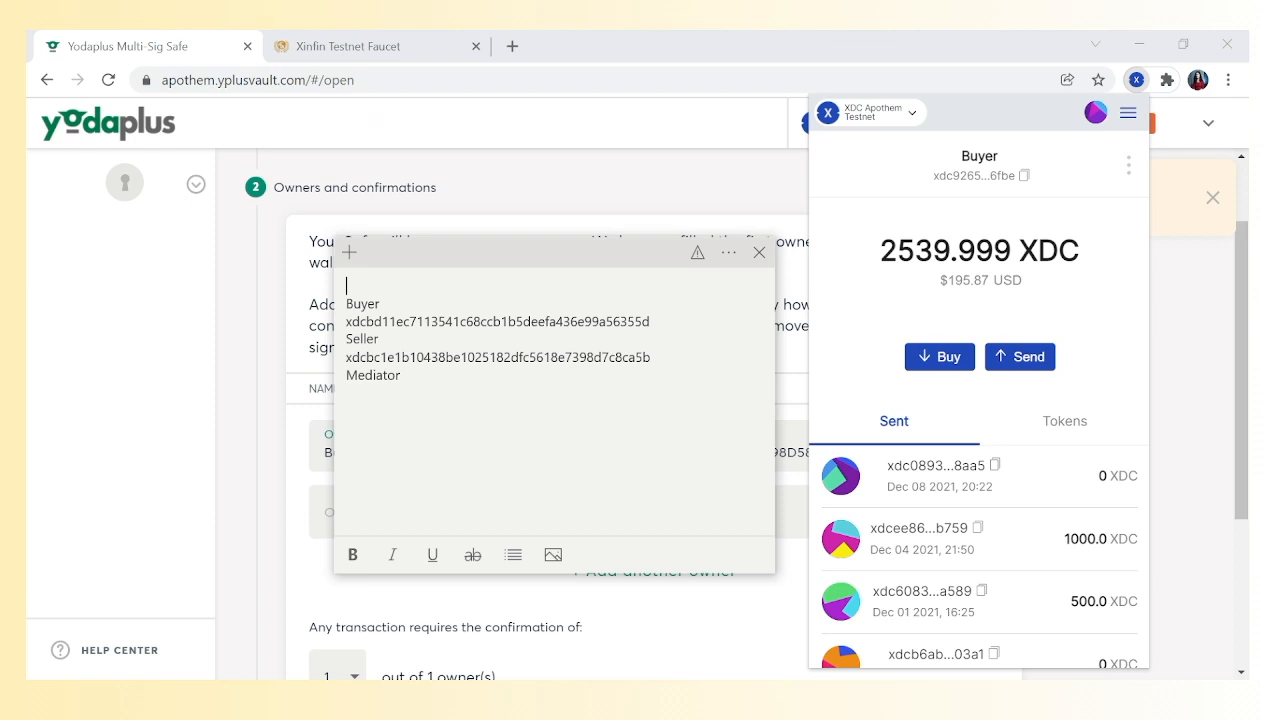
pyautogui.hotkey('ctrl', 'v')
pyautogui.press('Down')
pyautogui.press('Down')
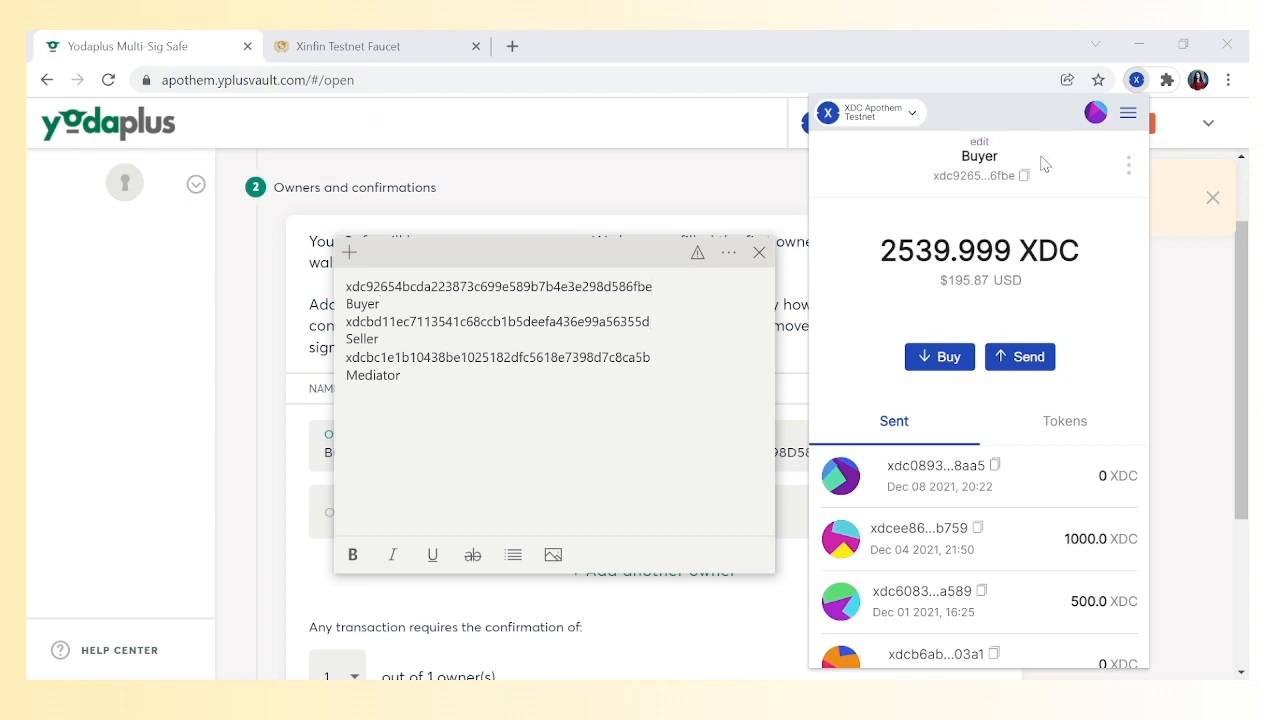
# Step: Make Seller the active account in the XDCPay wallet and copy its address
pyautogui.click(1096, 116)
pyautogui.click(1096, 116)
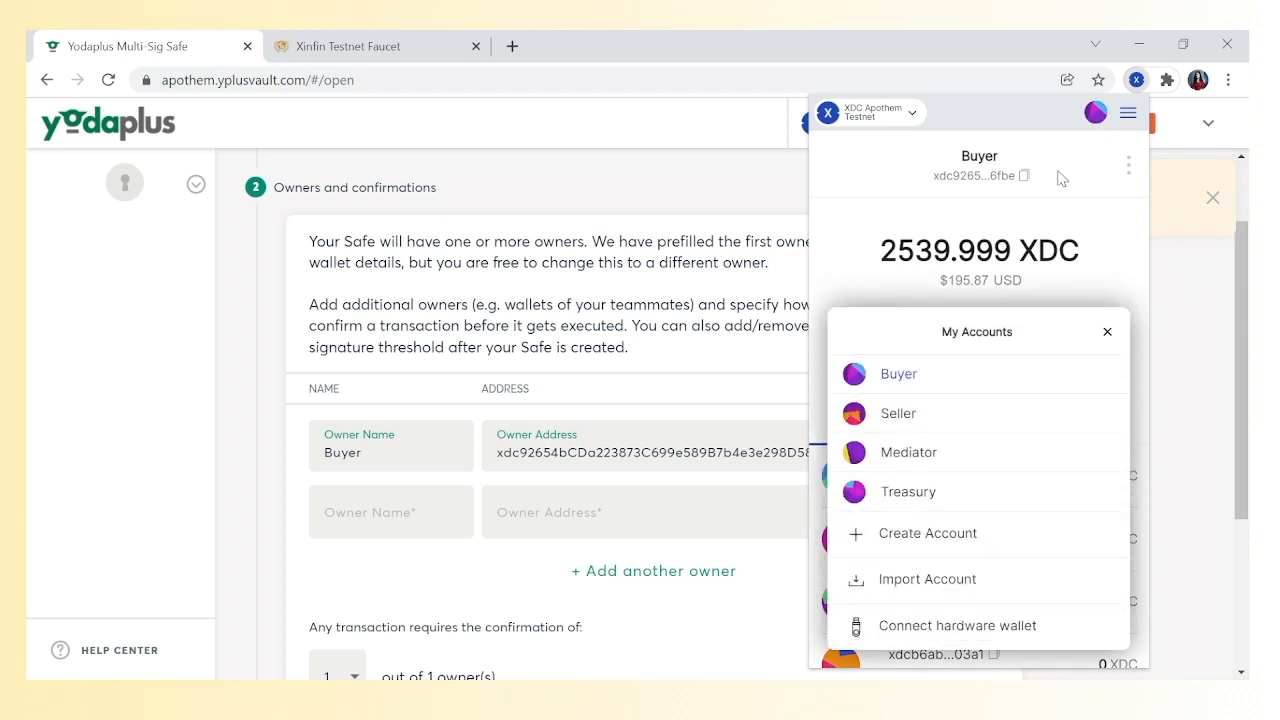
pyautogui.click(899, 414)
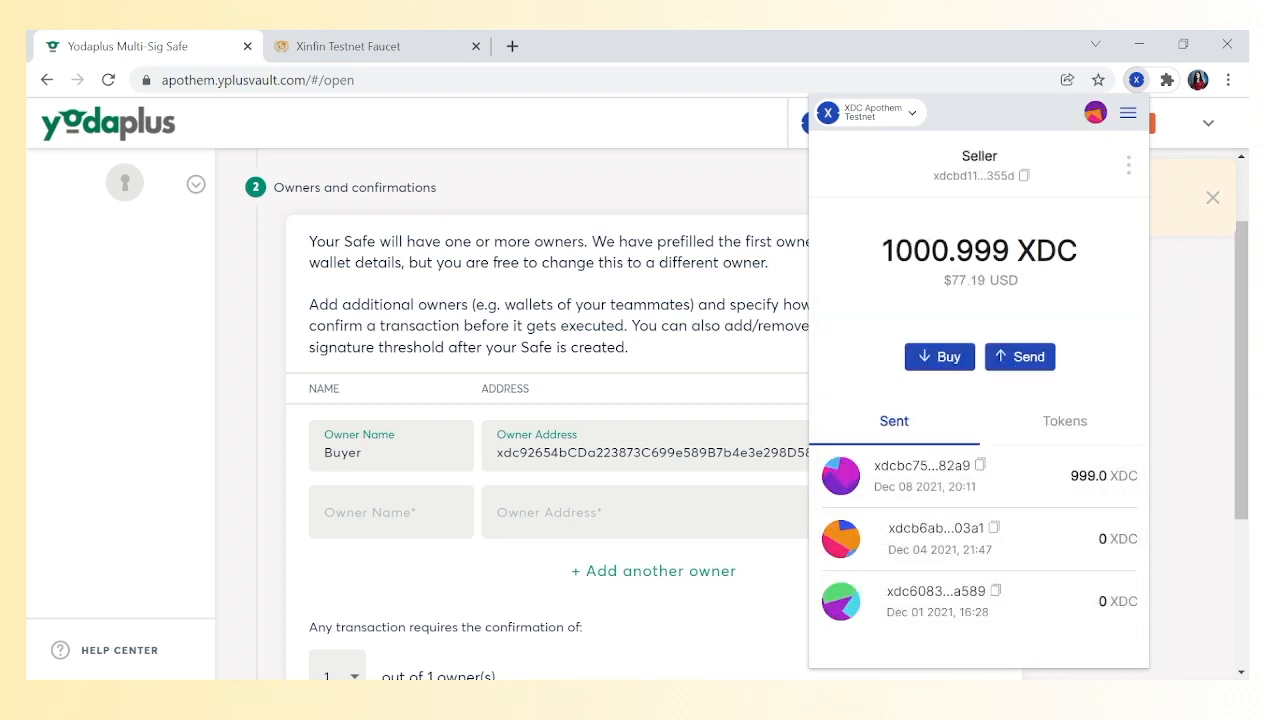
pyautogui.click(764, 408)
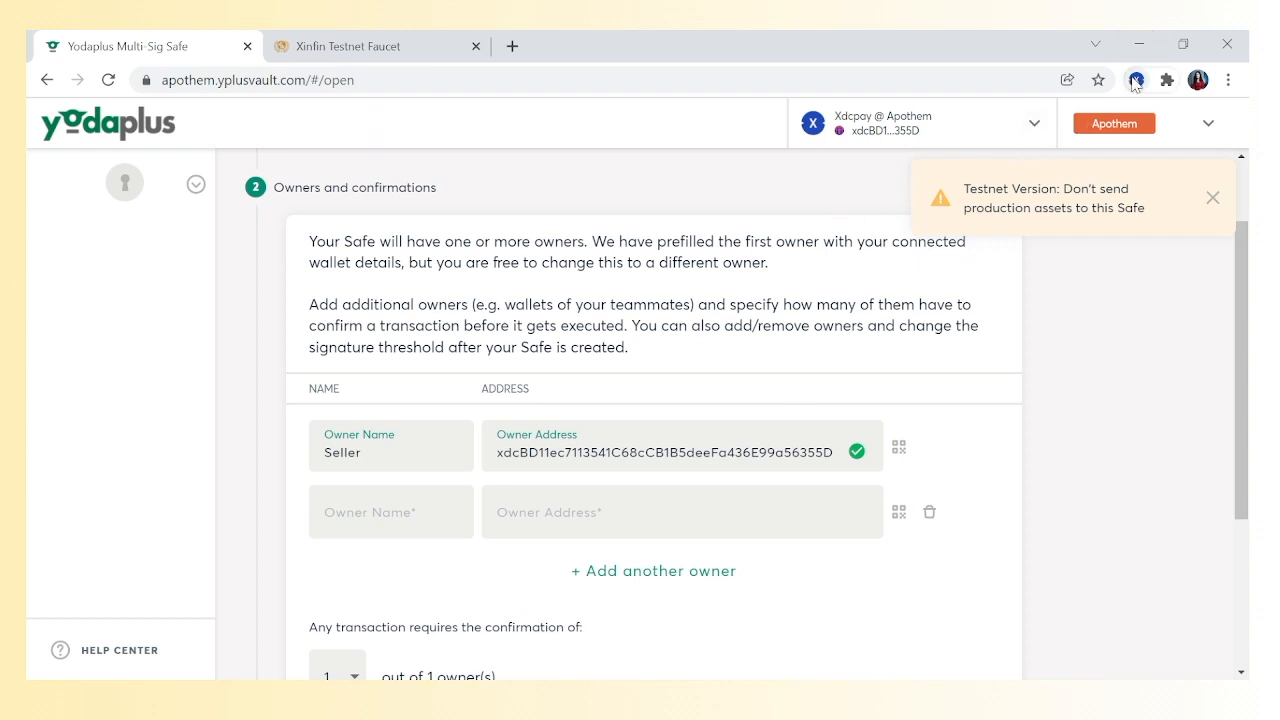
pyautogui.click(1136, 80)
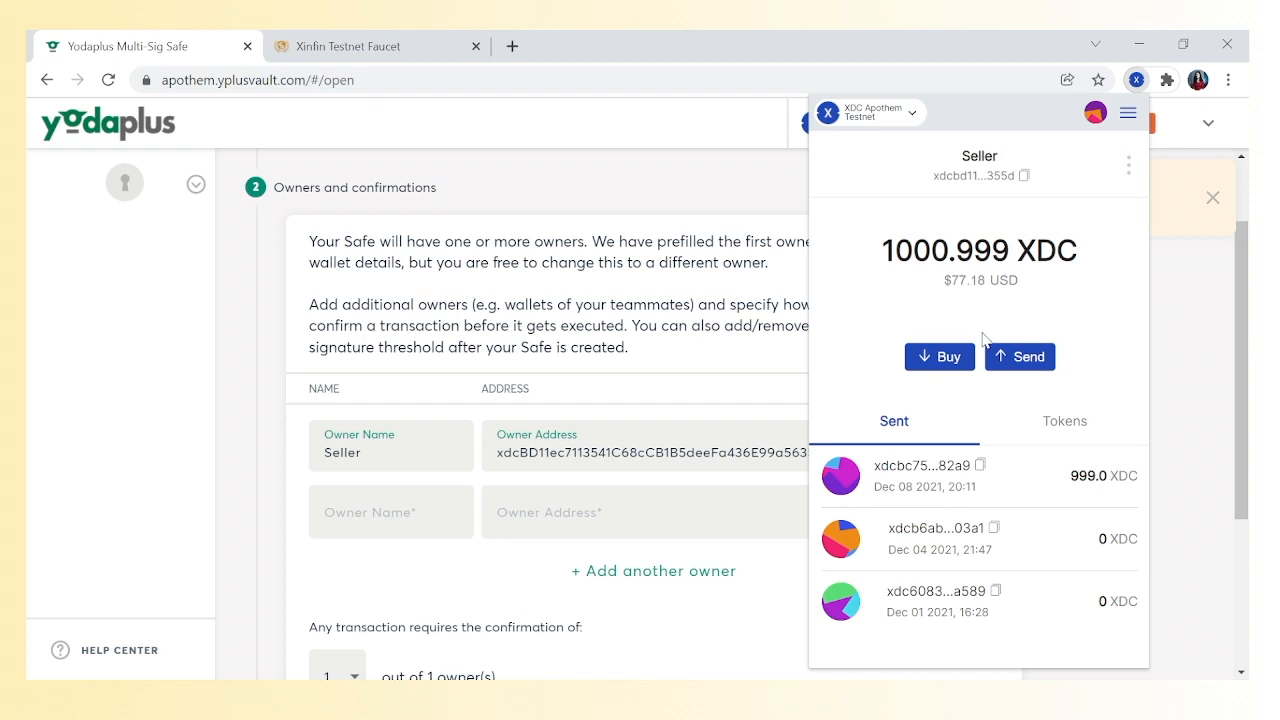
pyautogui.click(1025, 178)
# Step: Replace the address above "Seller" in the sticky note with the copied one, keeping the label on a separate line
pyautogui.click(573, 698)
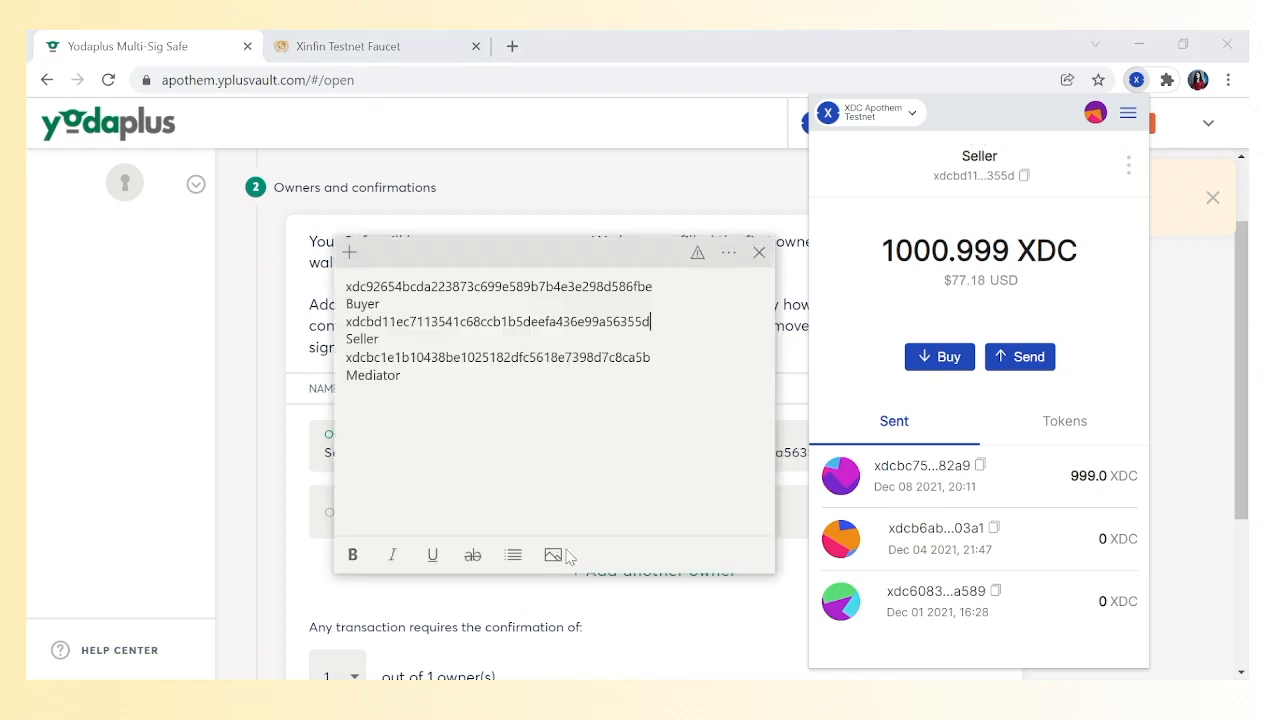
pyautogui.hotkey('shift', 'Home')
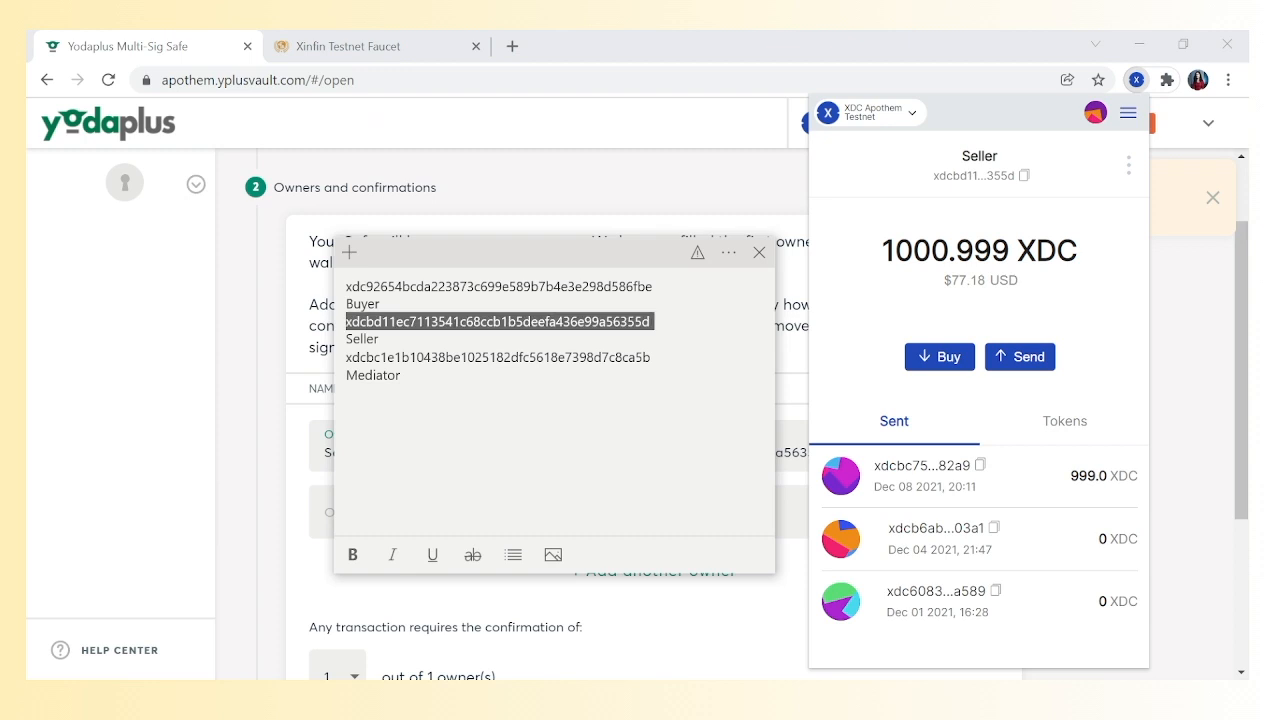
pyautogui.press('End')
pyautogui.press('Delete')
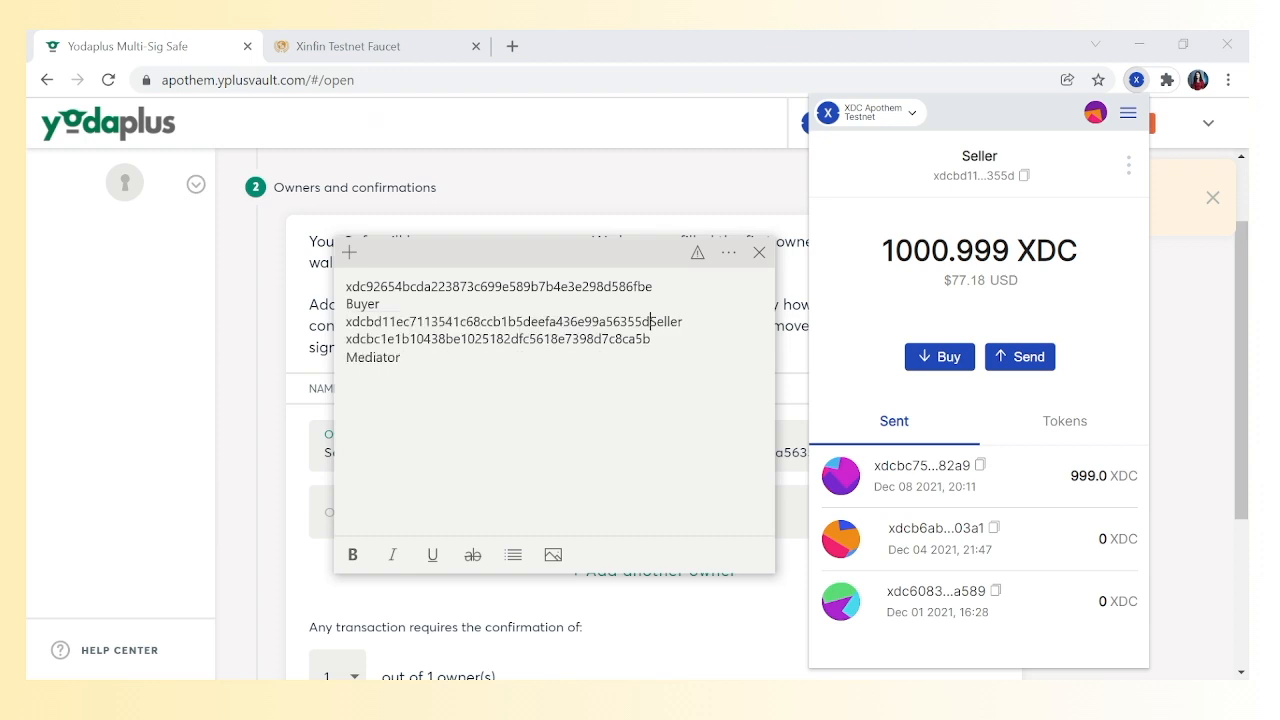
pyautogui.press('Return')
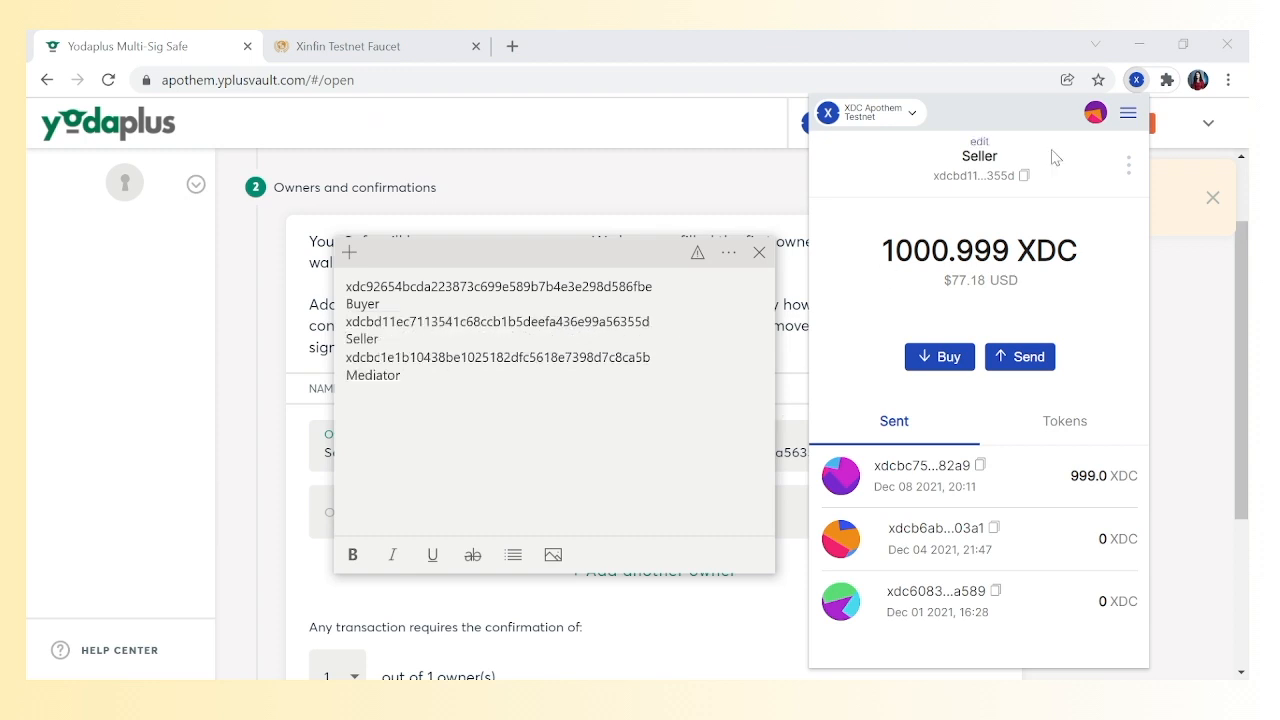
# Step: Make Mediator the active account in the XDCPay wallet and copy its address
pyautogui.click(1096, 114)
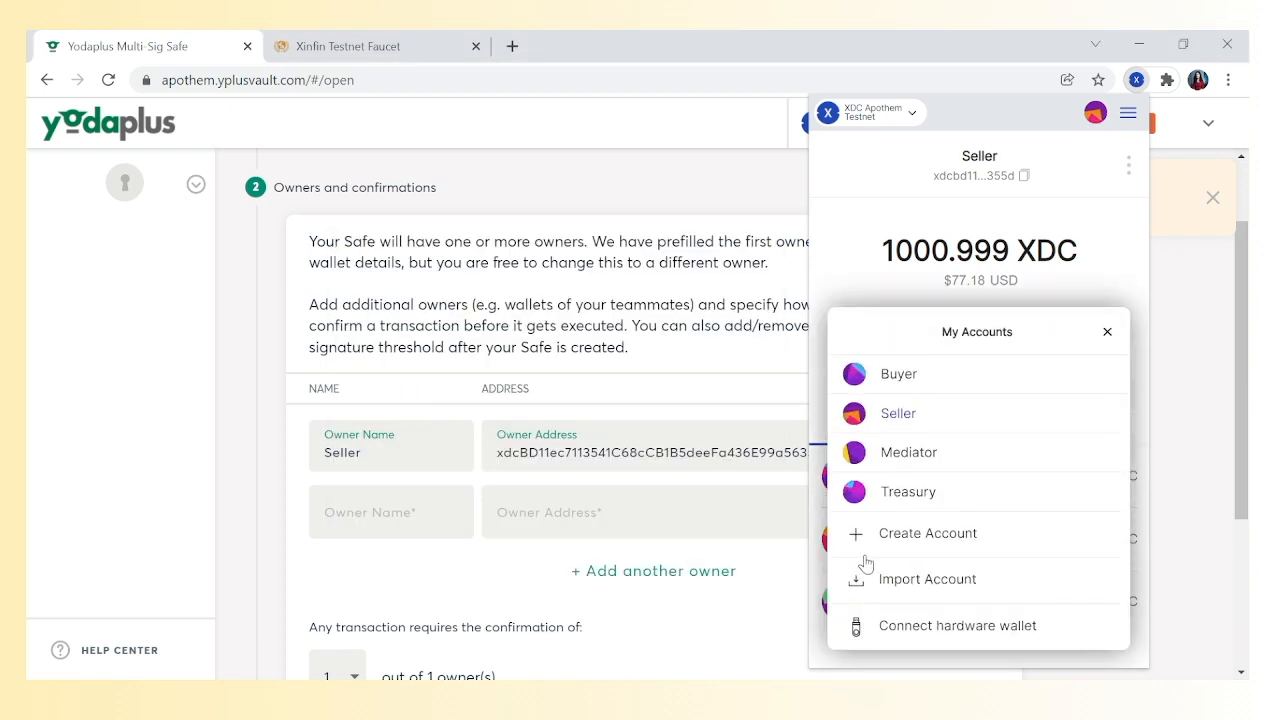
pyautogui.click(921, 453)
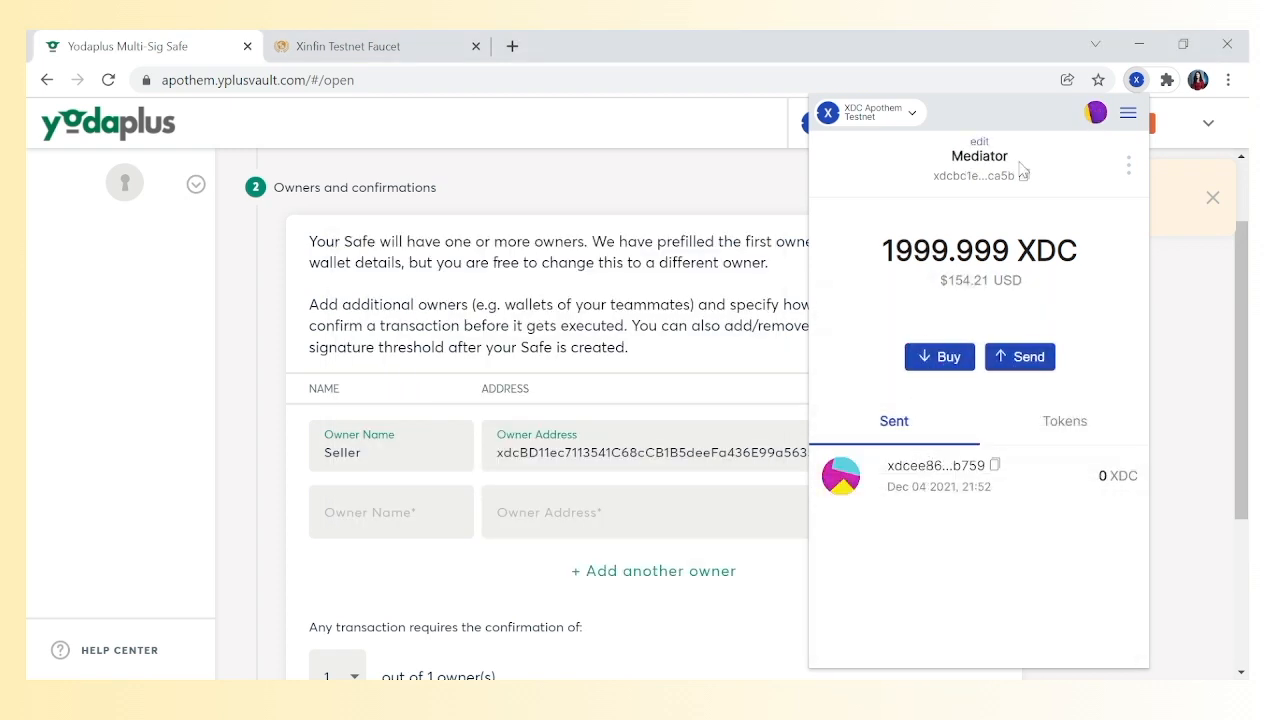
pyautogui.click(1024, 177)
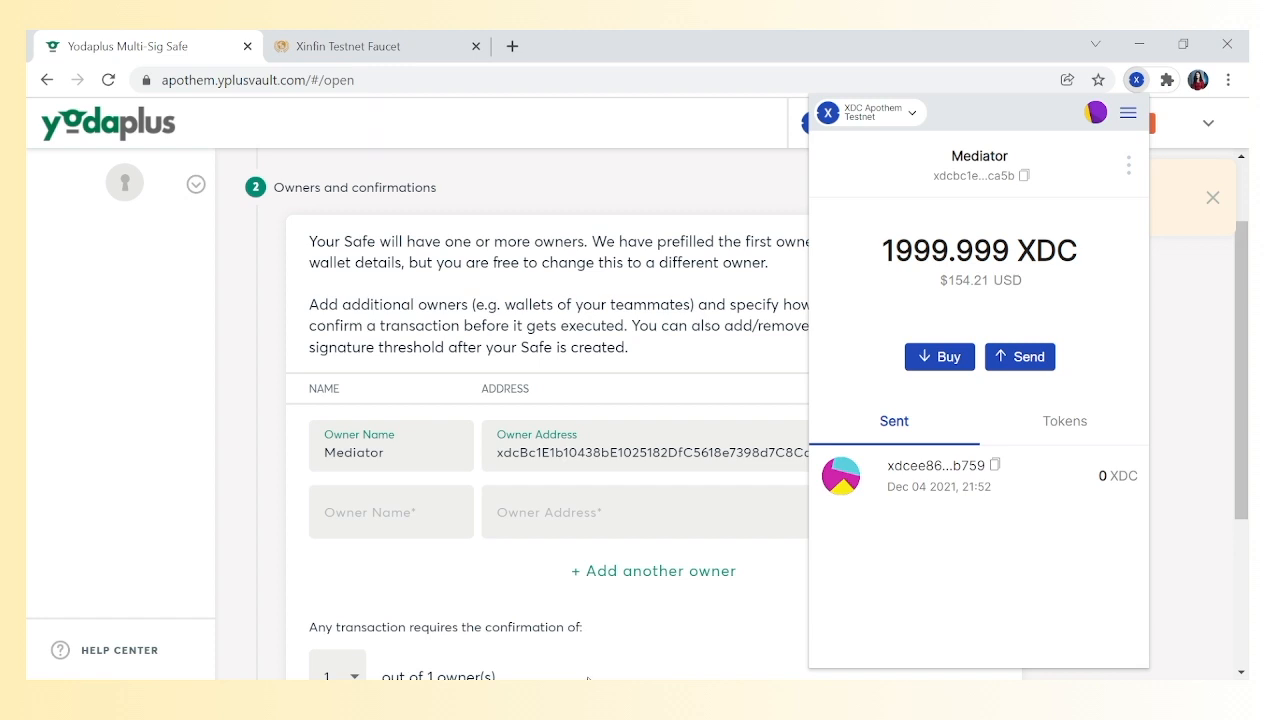
# Step: Replace the address above "Mediator" in the sticky note with the copied one, keeping the label on its own line
pyautogui.hotkey('alt', 'Tab')
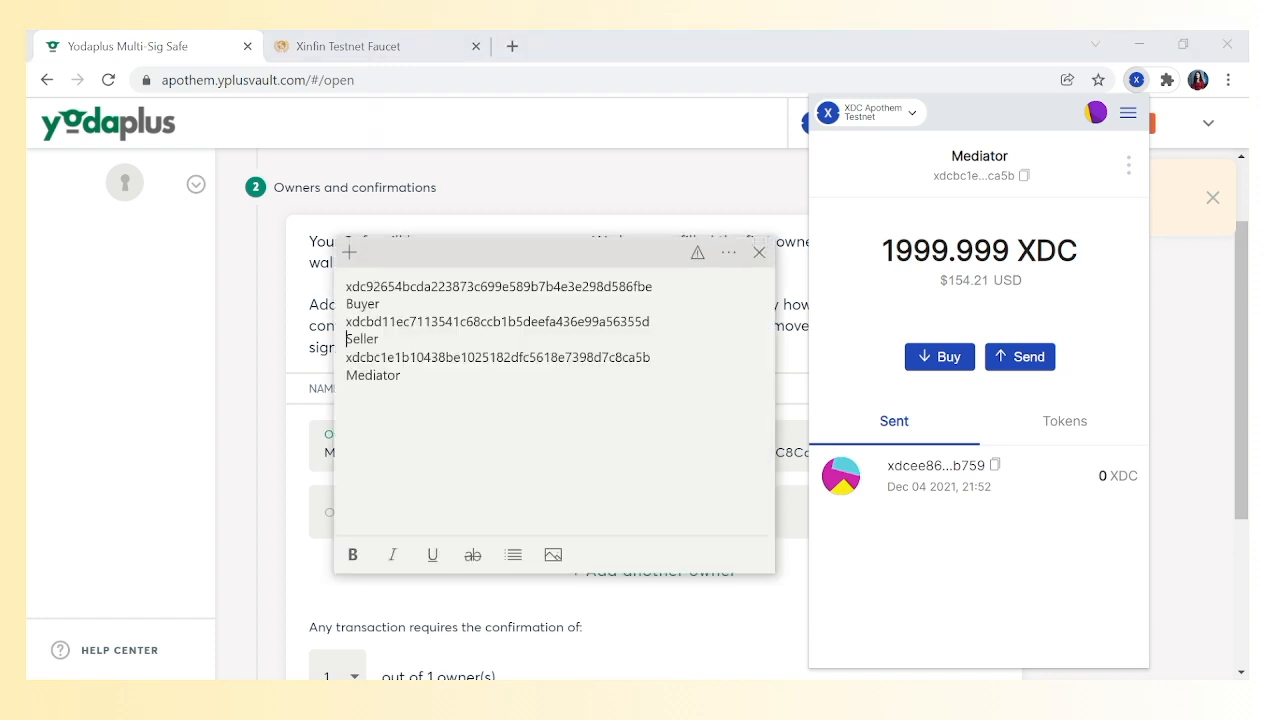
pyautogui.doubleClick(652, 357)
pyautogui.press('Right')
pyautogui.press('Delete')
pyautogui.press('Return')
pyautogui.click(653, 641)
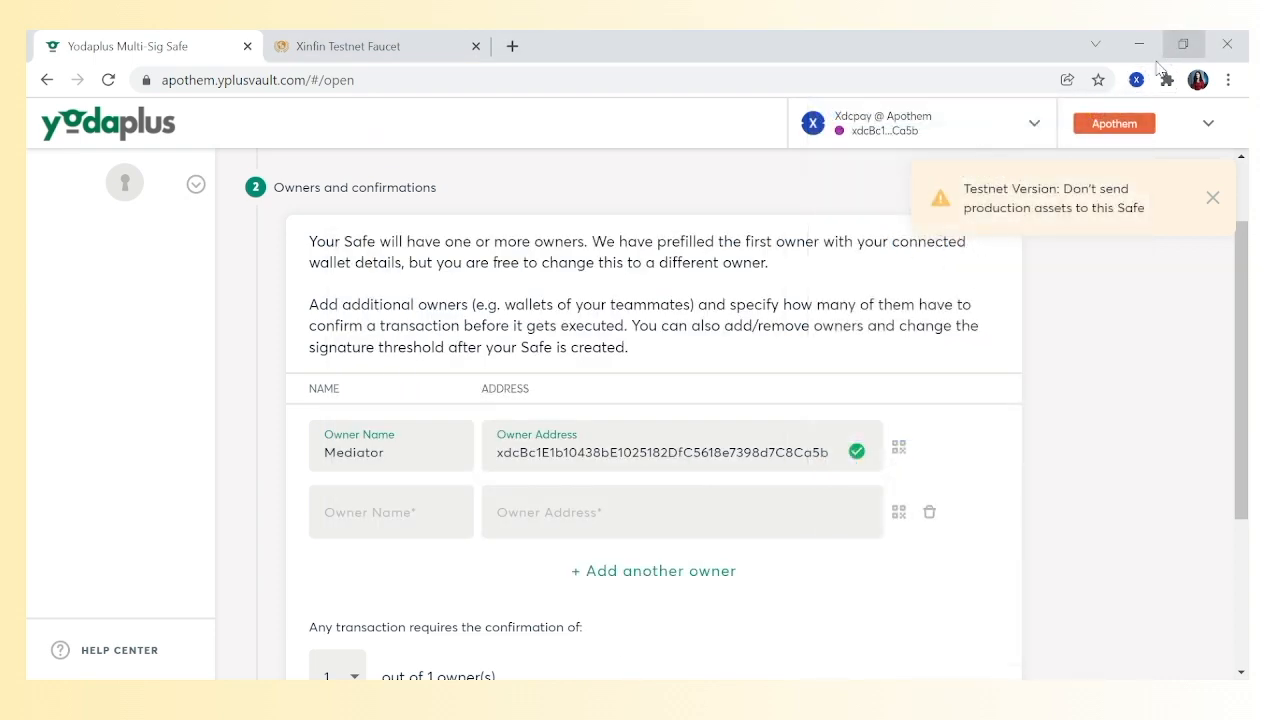
# Step: Make Buyer the active account in the XDCPay wallet so it is the Safe's first owner
pyautogui.click(1137, 80)
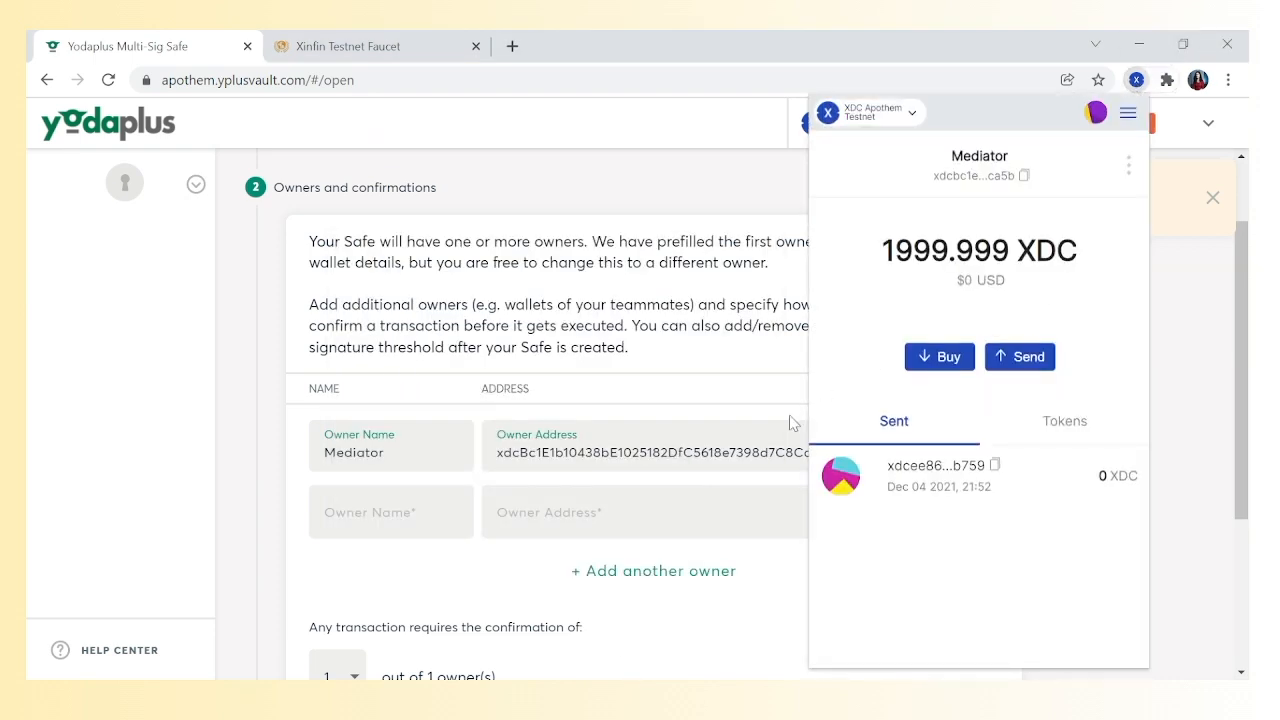
pyautogui.click(1096, 113)
pyautogui.click(890, 378)
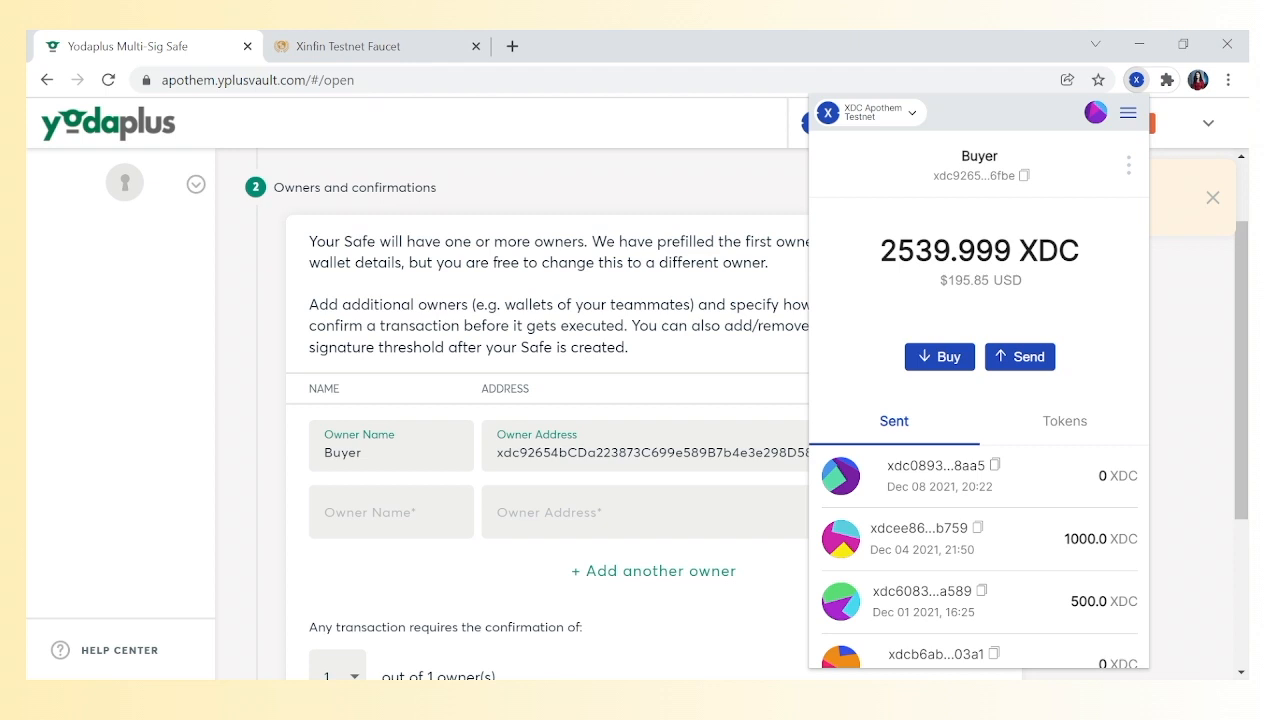
# Step: Name the second owner "Seller" and fill in its address with the Seller wallet address copied from the sticky note
pyautogui.click(391, 512)
pyautogui.write('Seller')
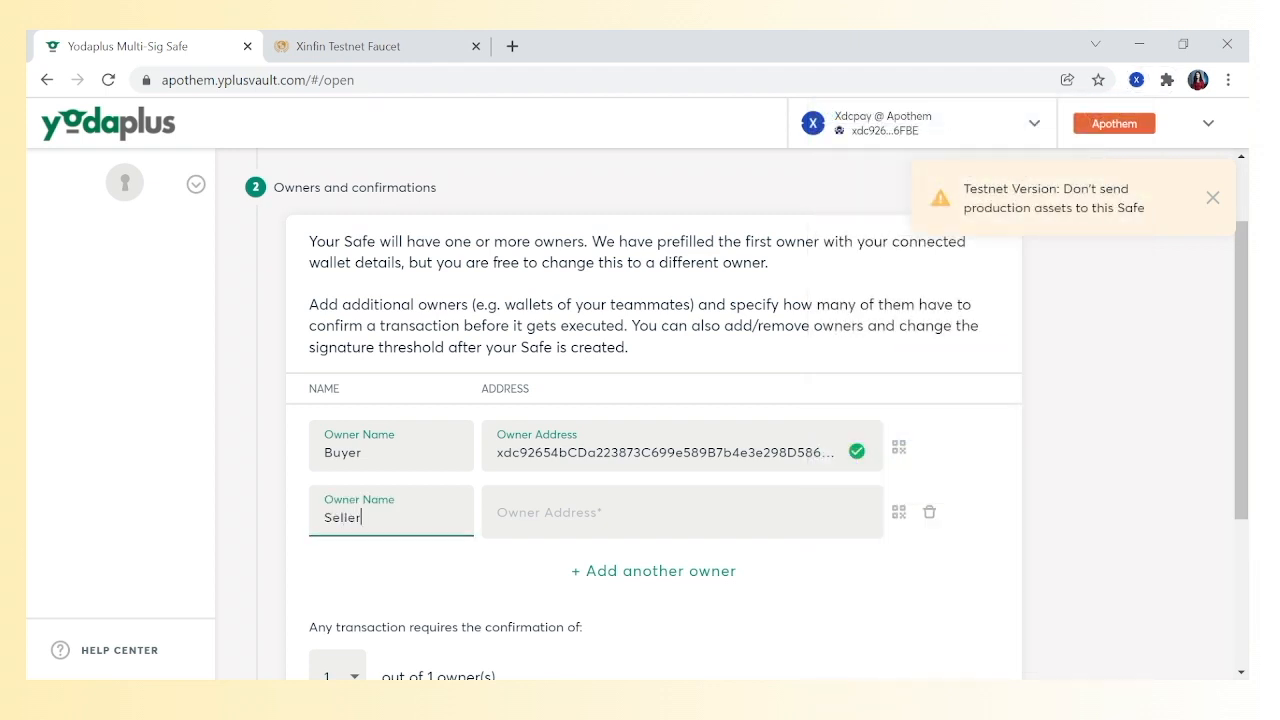
pyautogui.click(640, 512)
pyautogui.hotkey('alt', 'Tab')
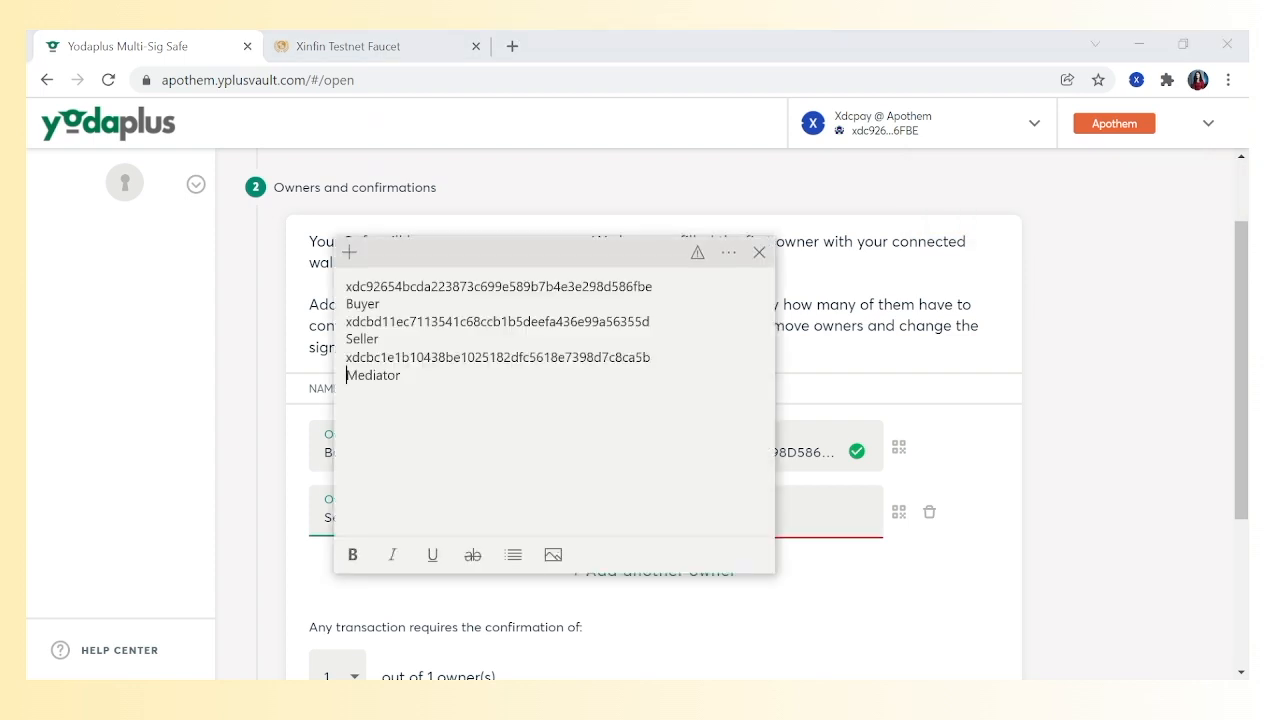
pyautogui.hotkey('shift', 'Home')
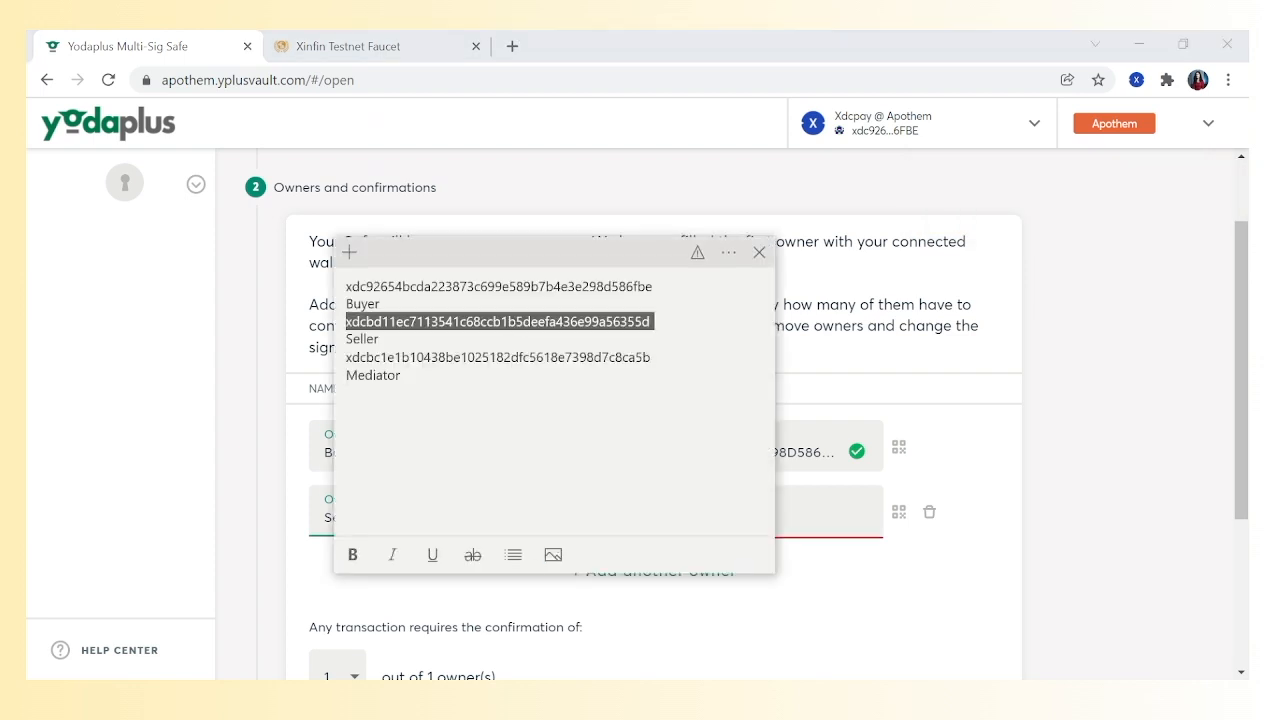
pyautogui.hotkey('ctrl', 'v')
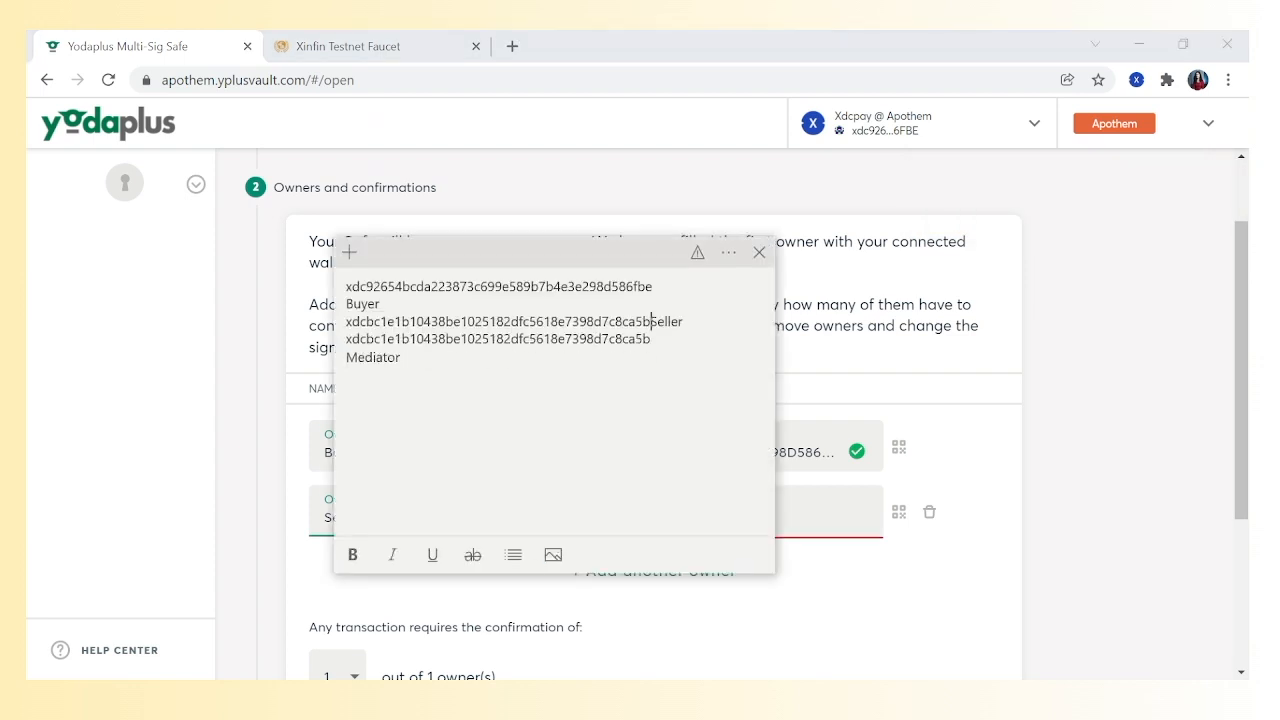
pyautogui.hotkey('ctrl', 'z')
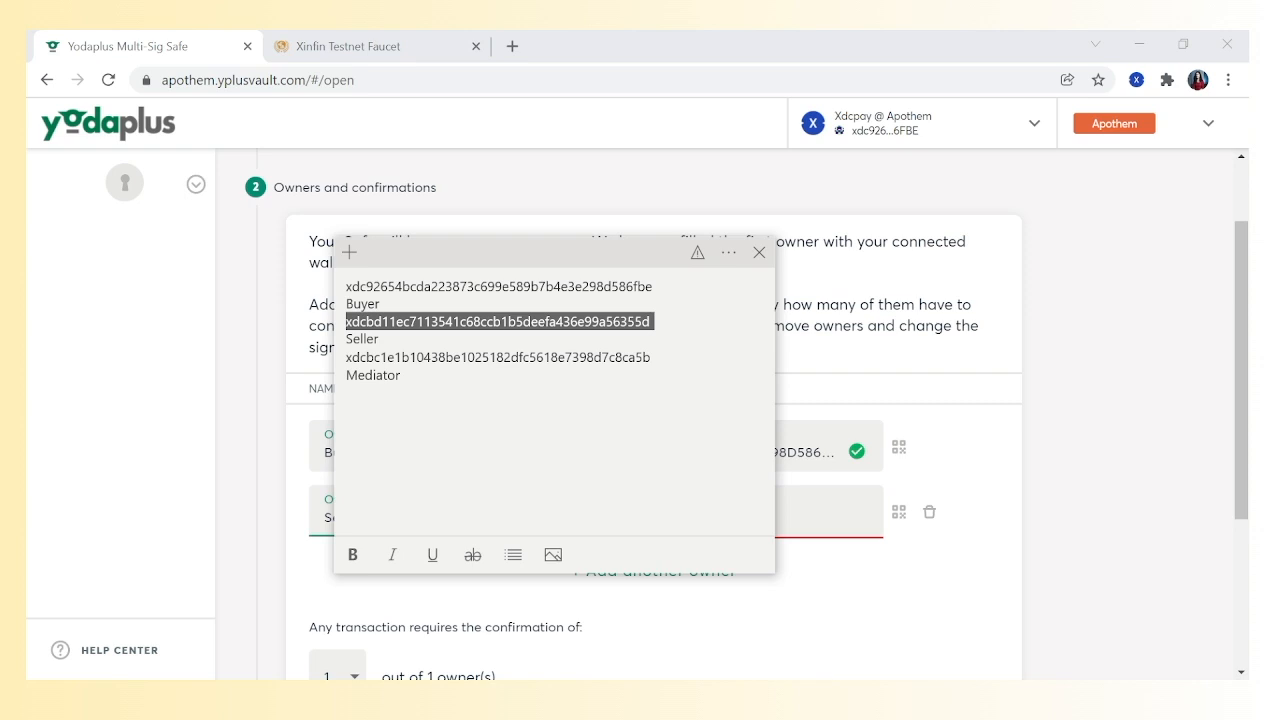
pyautogui.click(832, 514)
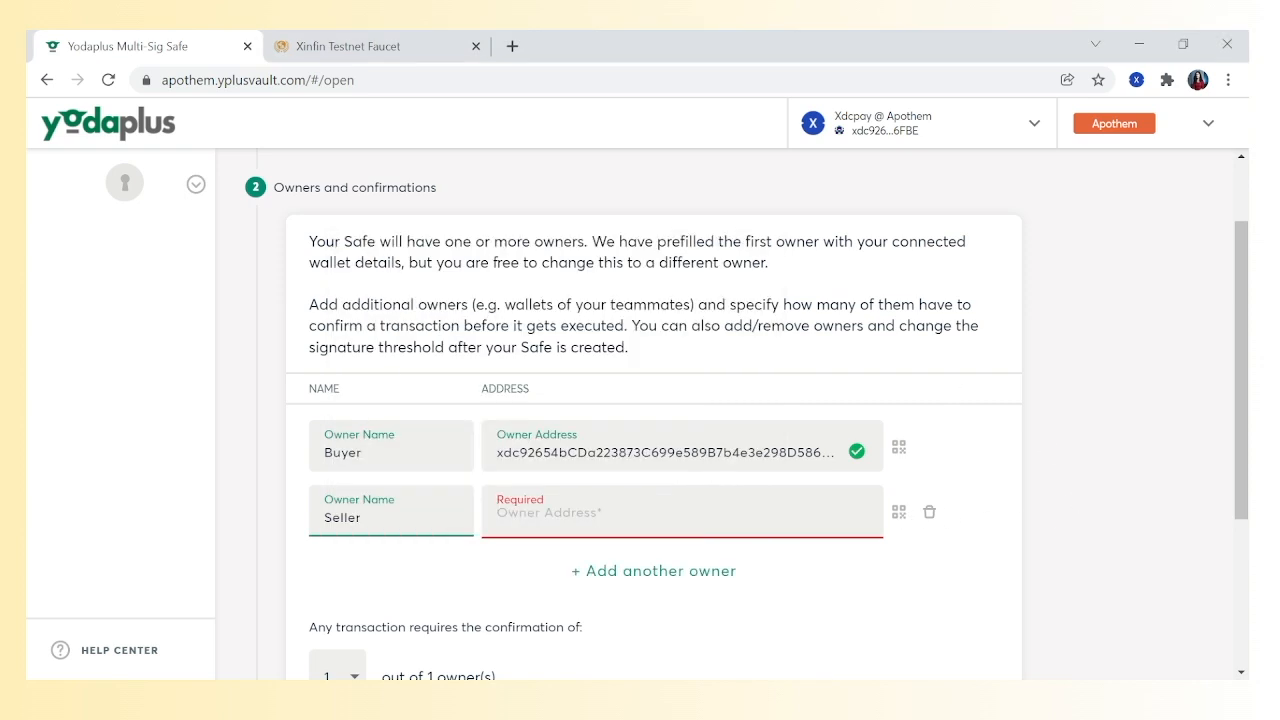
pyautogui.hotkey('ctrl', 'v')
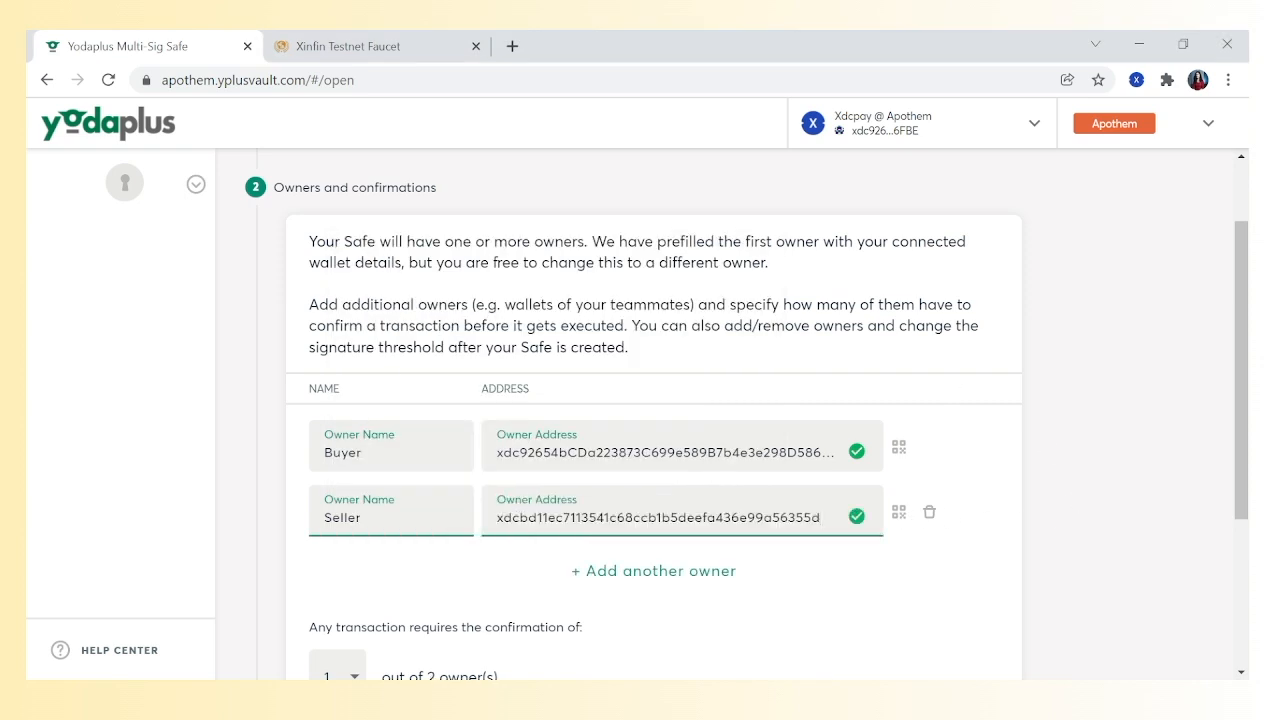
# Step: Add a third owner named "Mediator" with the Mediator wallet address copied from the sticky note
pyautogui.click(662, 571)
pyautogui.click(391, 577)
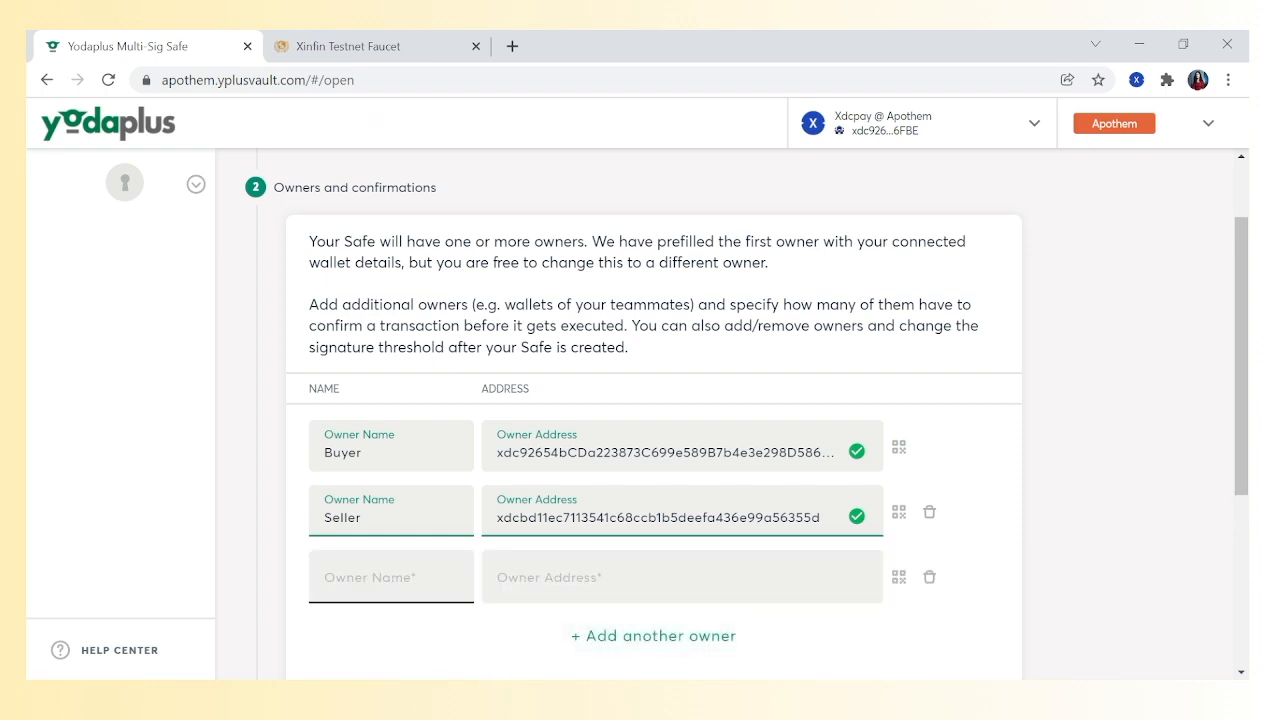
pyautogui.write('Mediator')
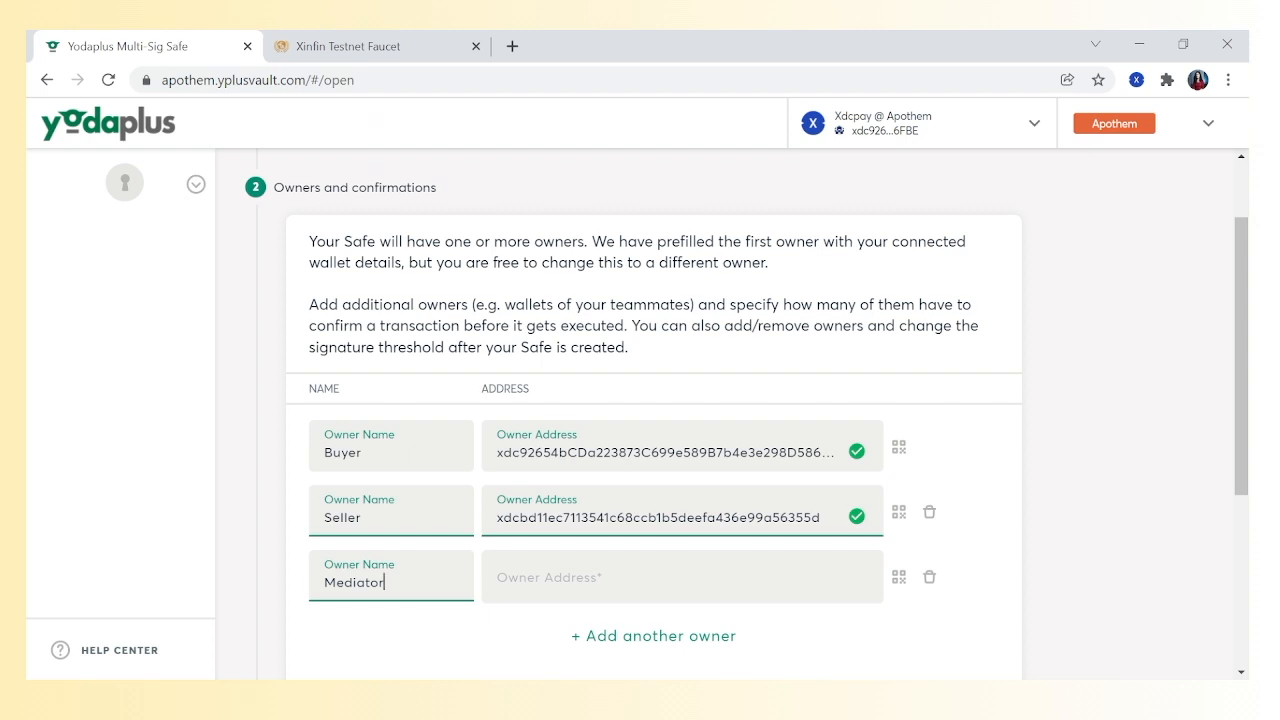
pyautogui.click(640, 577)
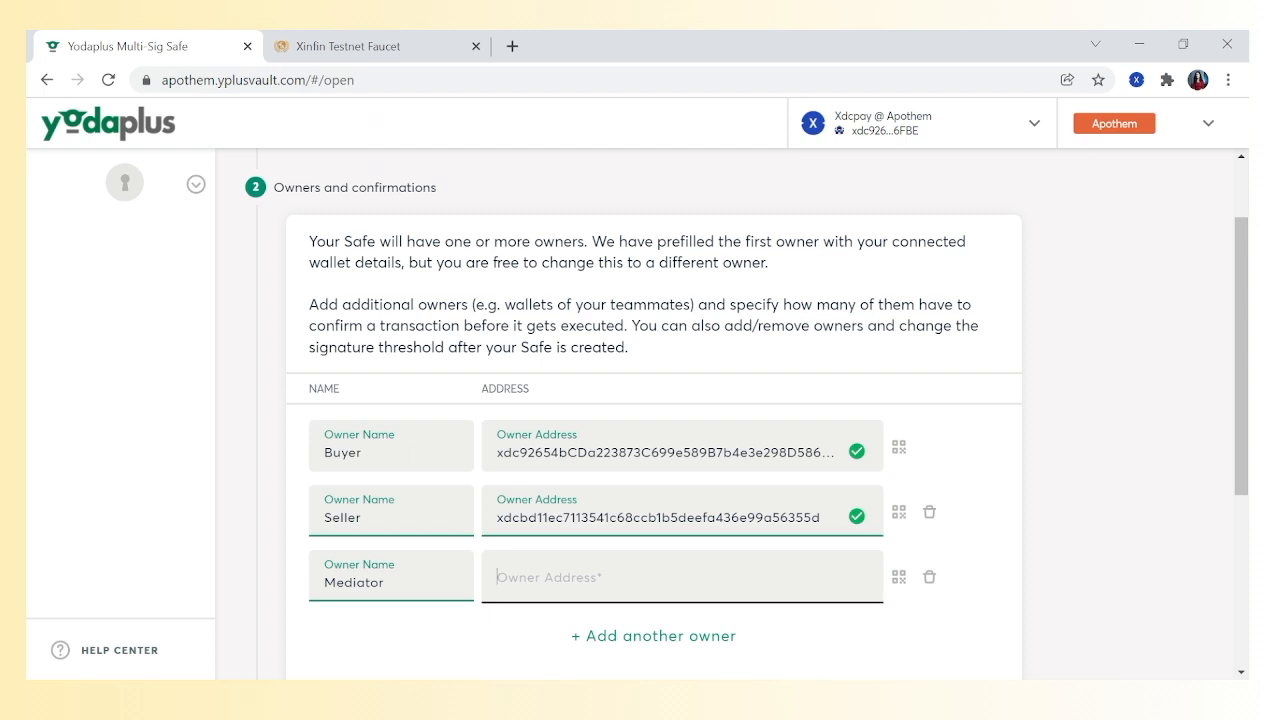
pyautogui.hotkey('alt', 'Tab')
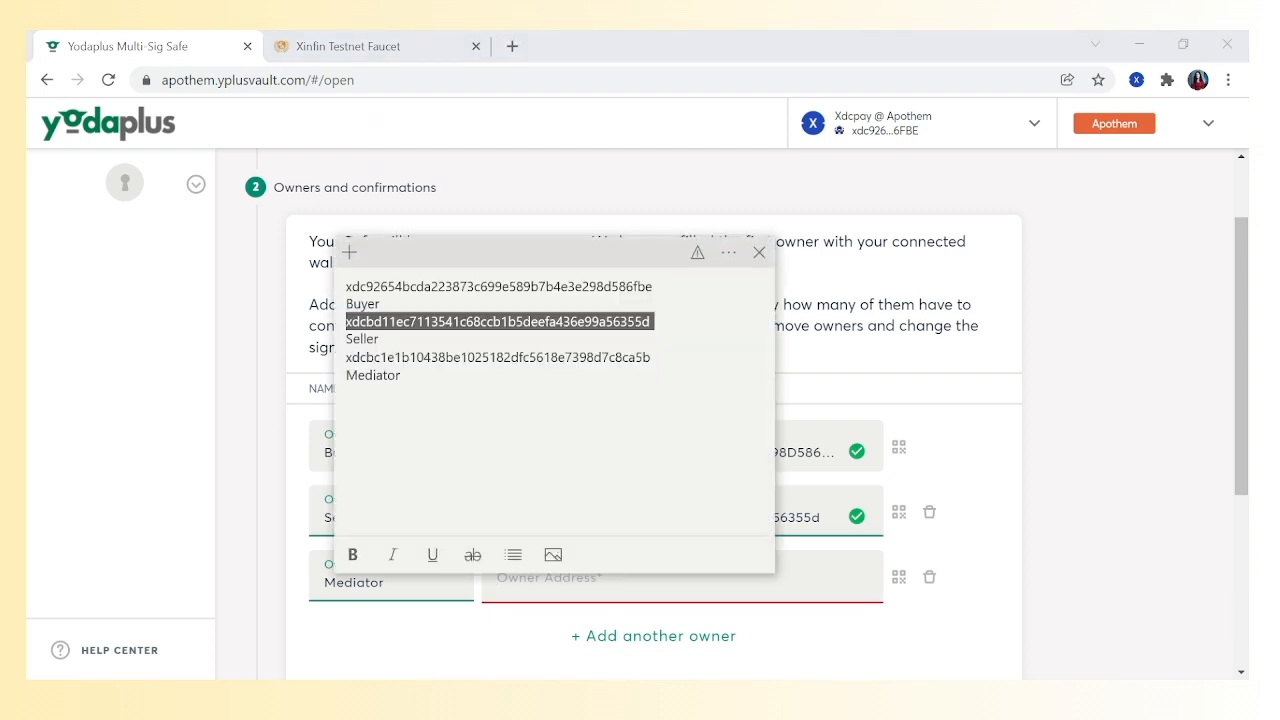
pyautogui.doubleClick(498, 357)
pyautogui.hotkey('ctrl', 'v')
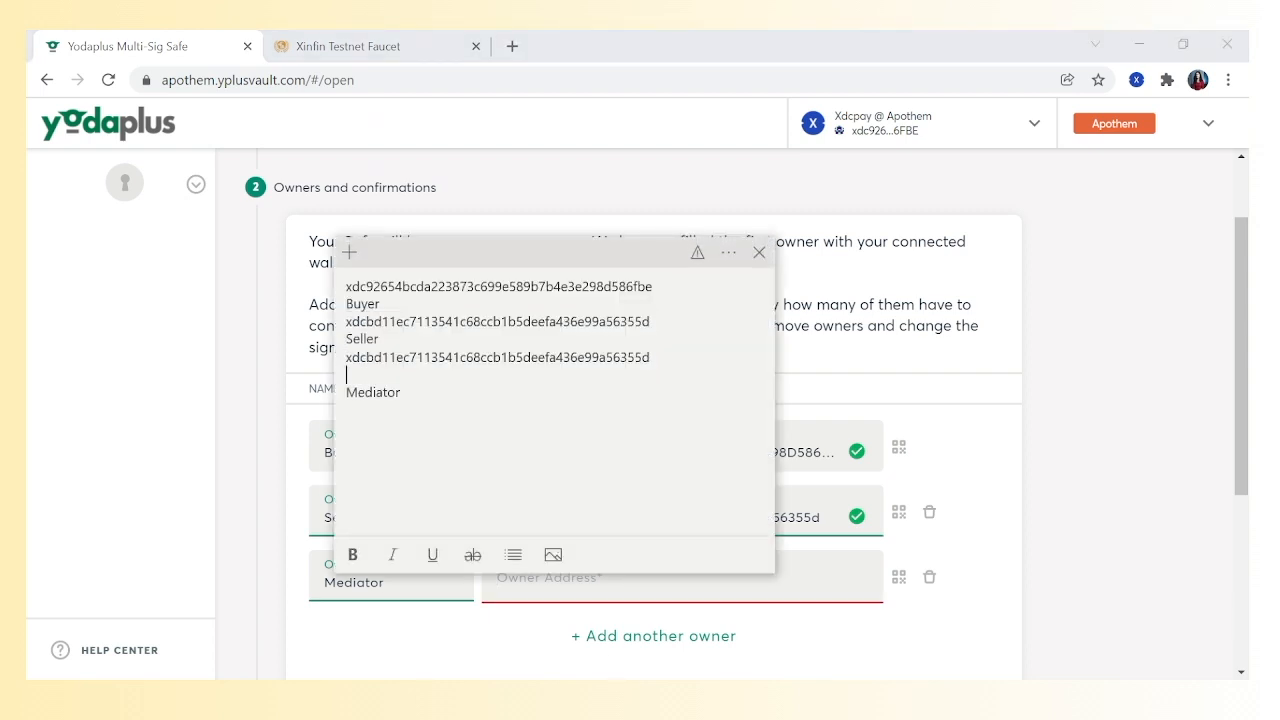
pyautogui.hotkey('ctrl', 'z')
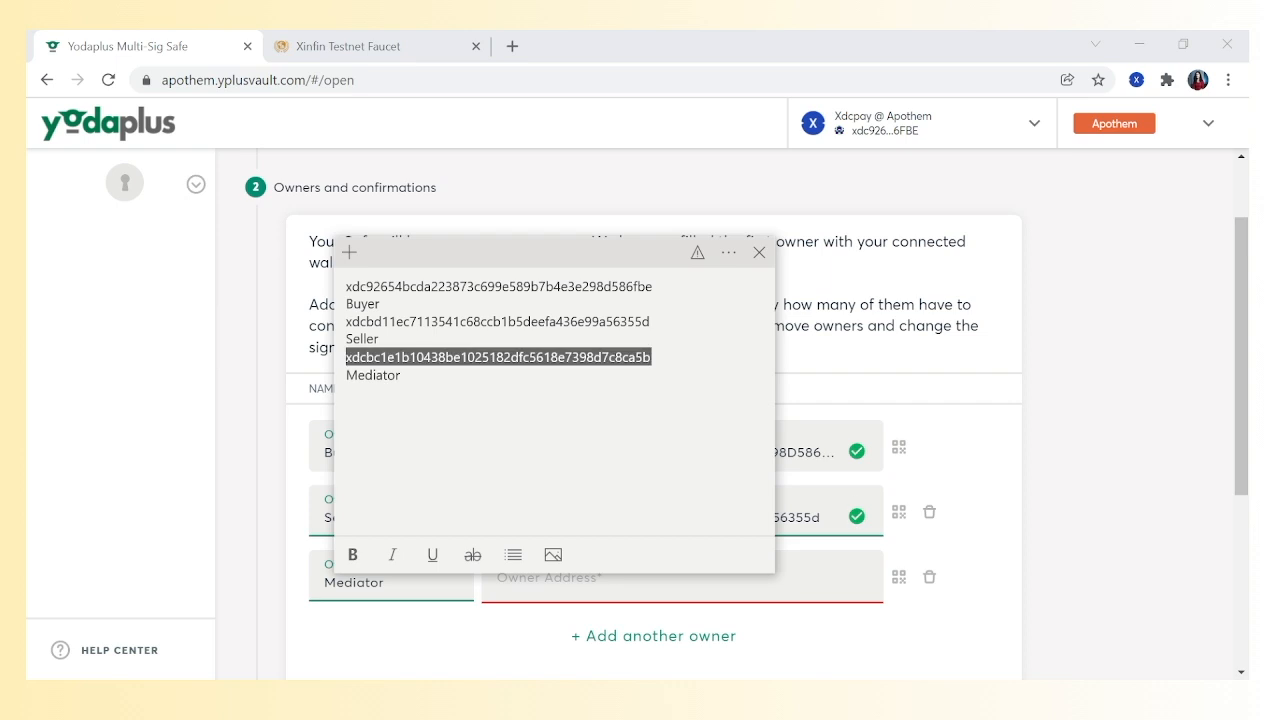
pyautogui.hotkey('alt', 'Tab')
pyautogui.hotkey('ctrl', 'v')
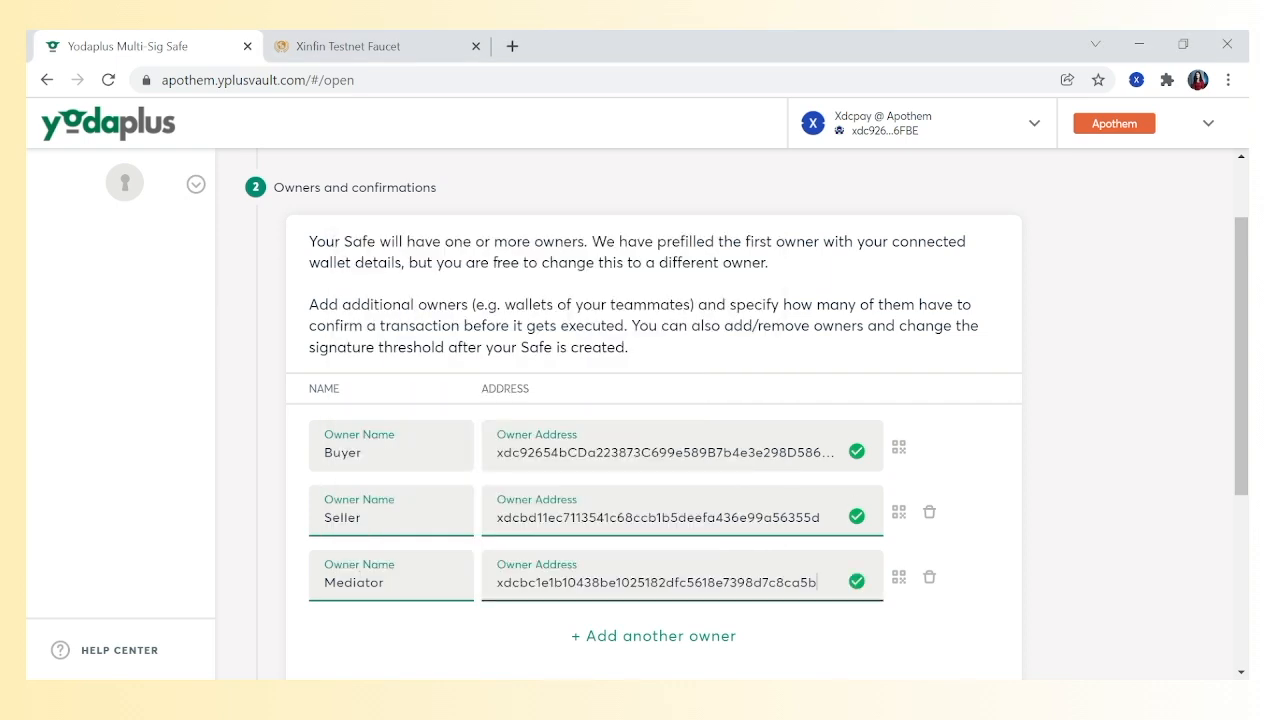
# Step: Require the confirmation of 2 out of 3 owners for any transaction and proceed to the Safe's review
pyautogui.scroll(-1, 746, 412)
pyautogui.scroll(-2, 846, 591)
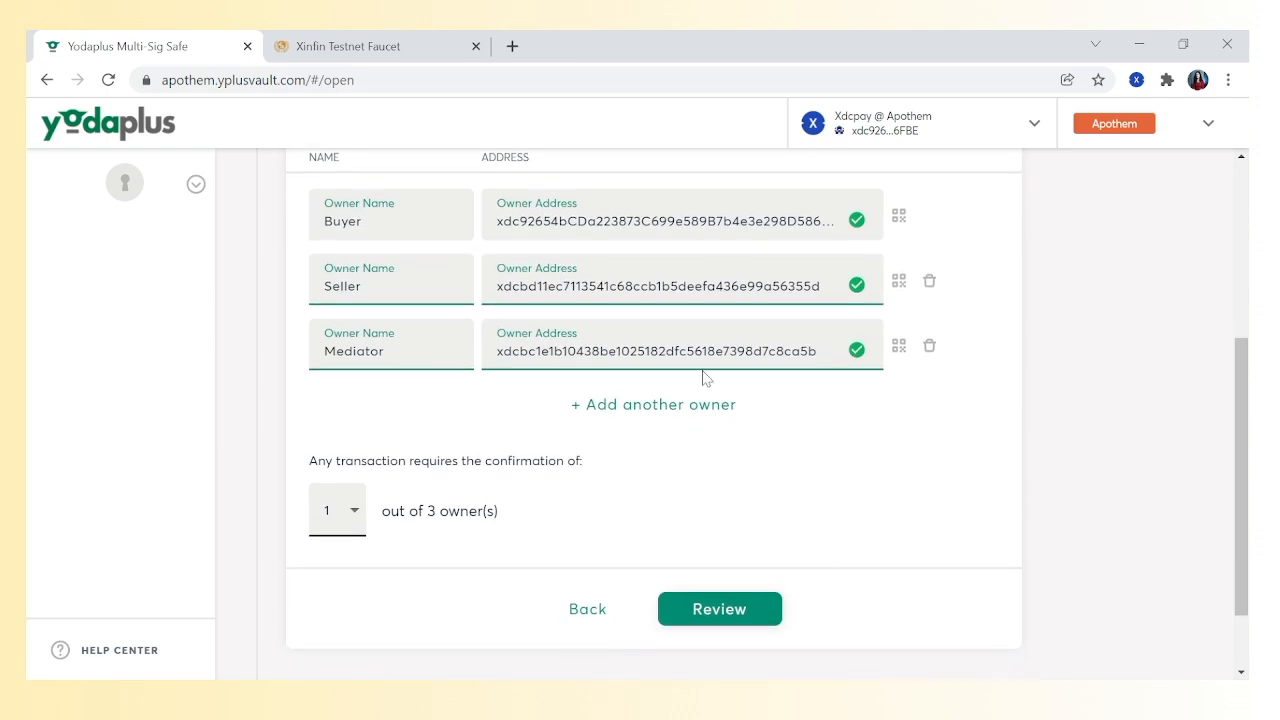
pyautogui.scroll(-2, 705, 374)
pyautogui.scroll(2, 705, 374)
pyautogui.scroll(-2, 705, 377)
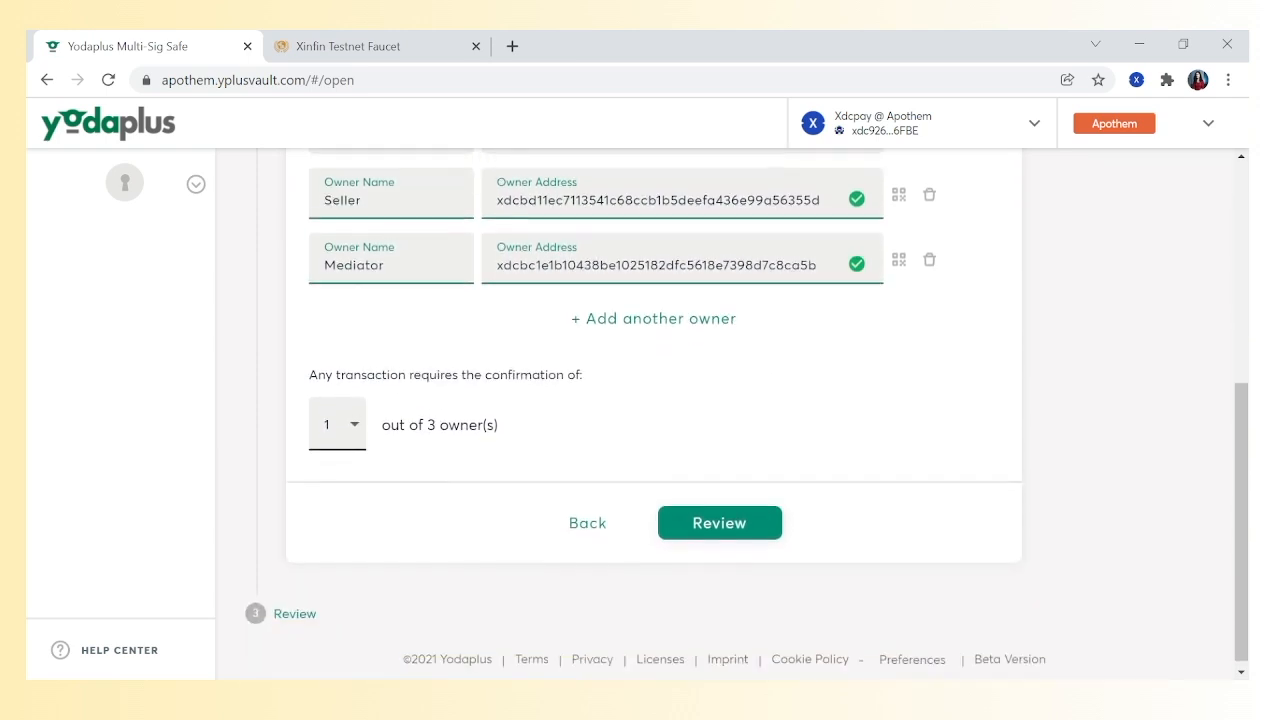
pyautogui.scroll(1, 705, 377)
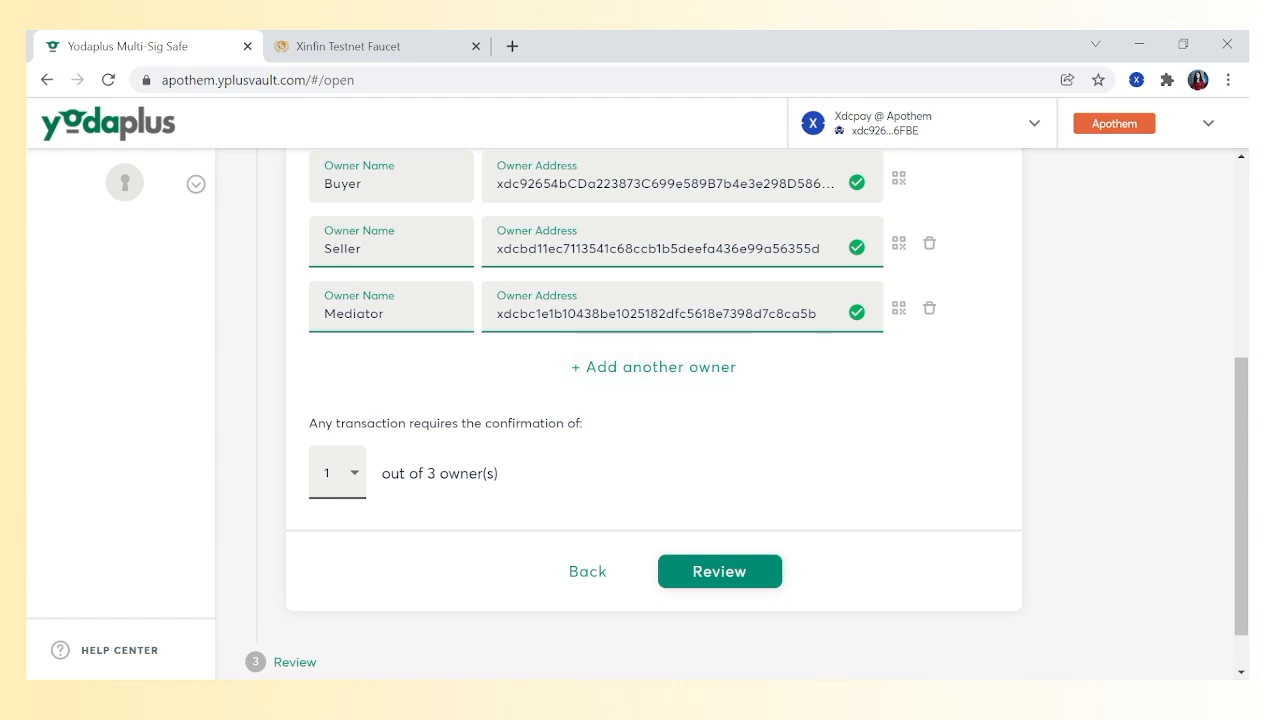
pyautogui.click(355, 477)
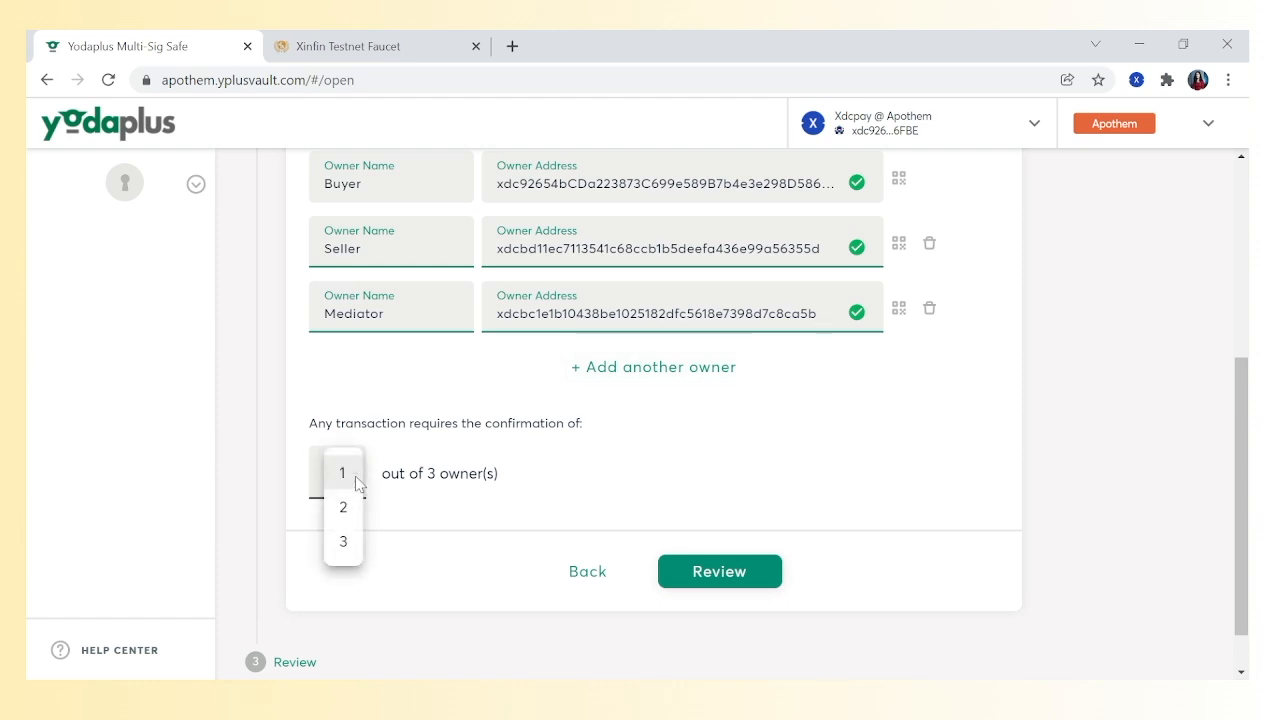
pyautogui.click(346, 508)
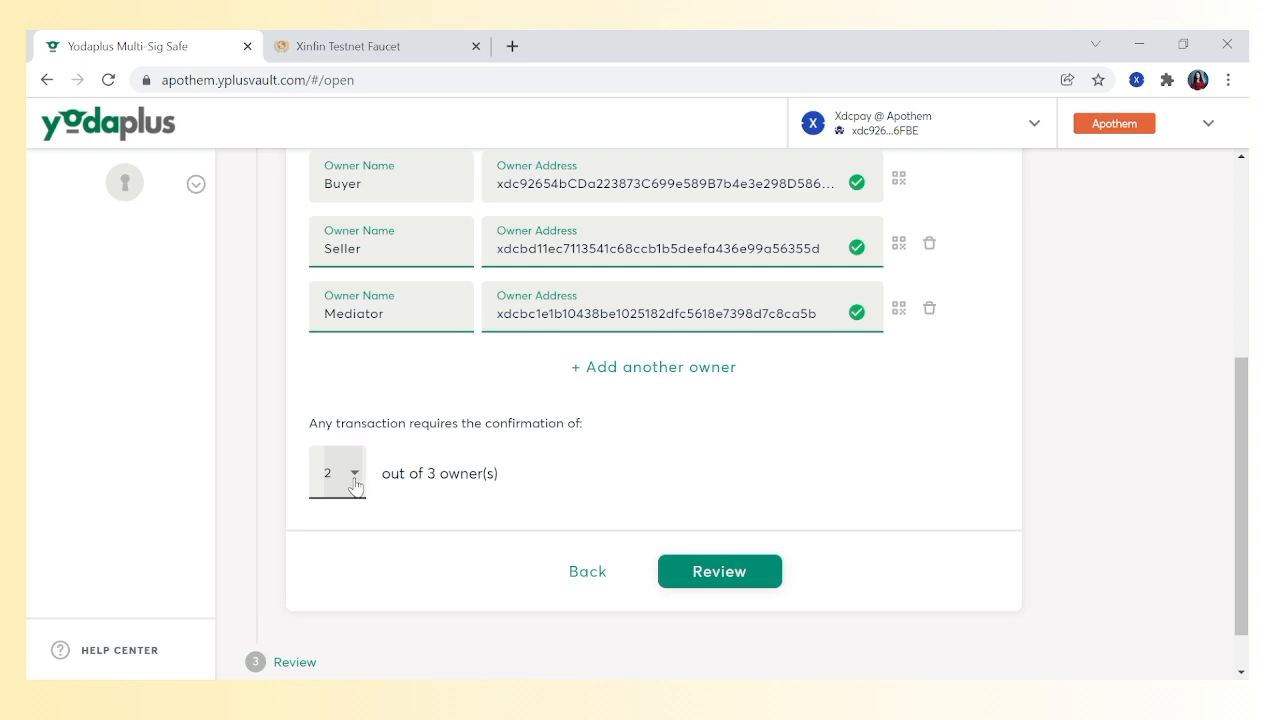
pyautogui.click(707, 582)
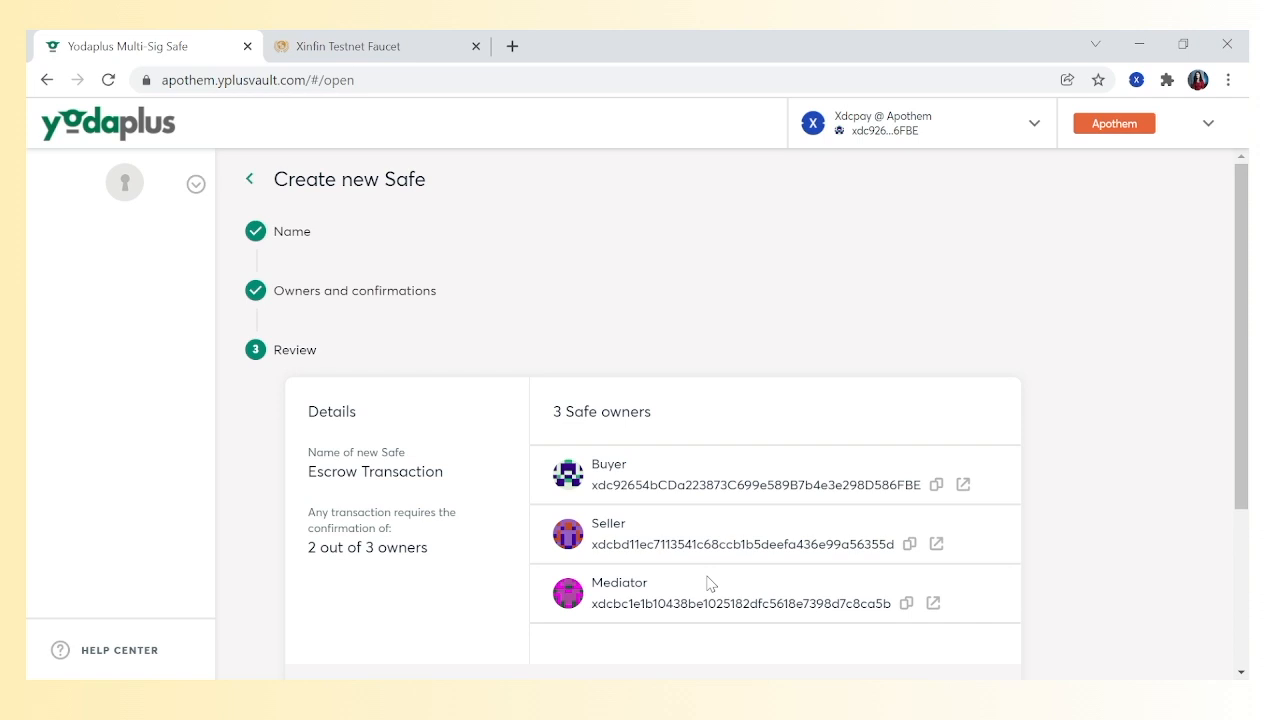
# Step: Submit the reviewed Safe and approve its creation transaction in the XDCPay wallet with the proposed gas settings
pyautogui.scroll(-1, 451, 560)
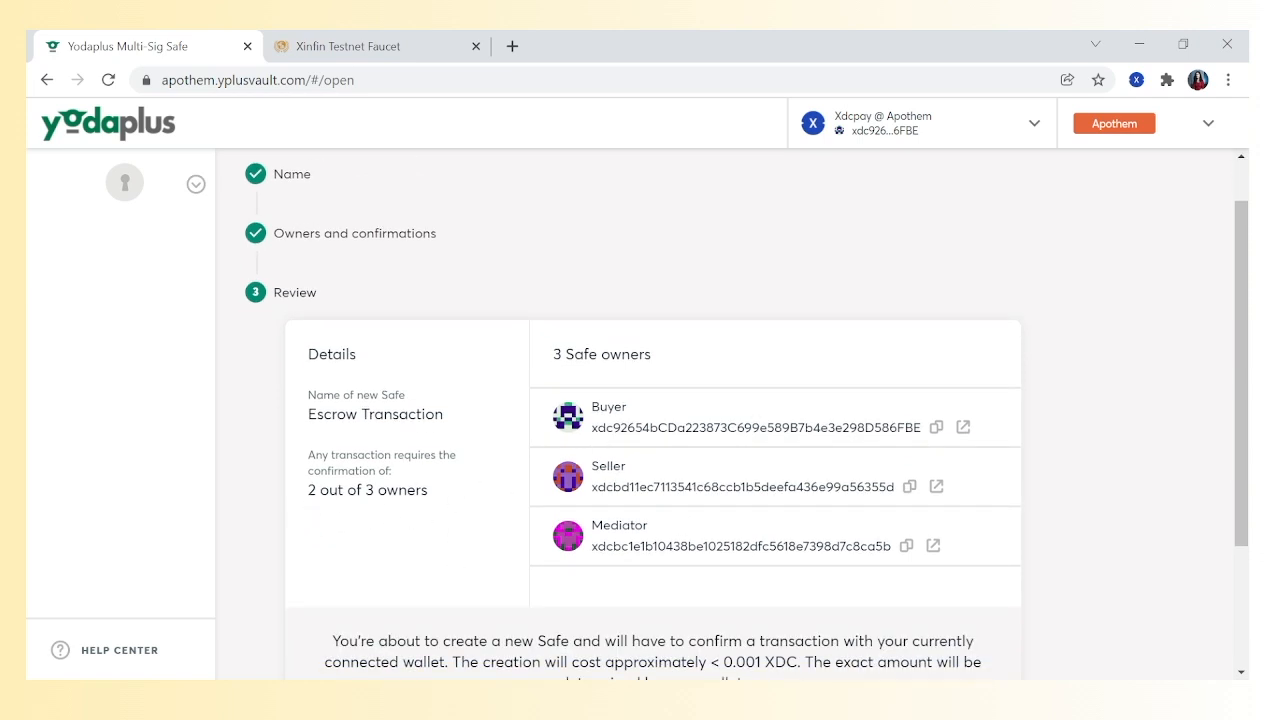
pyautogui.scroll(-3, 585, 555)
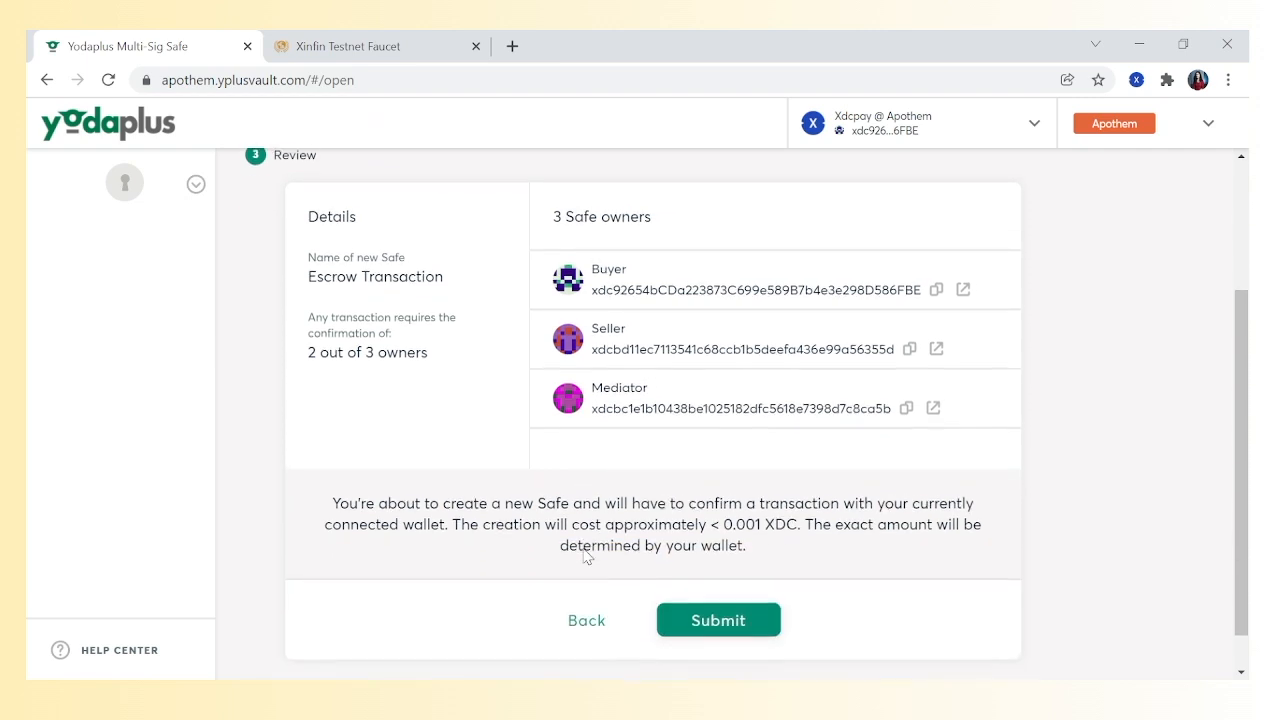
pyautogui.scroll(-1, 587, 556)
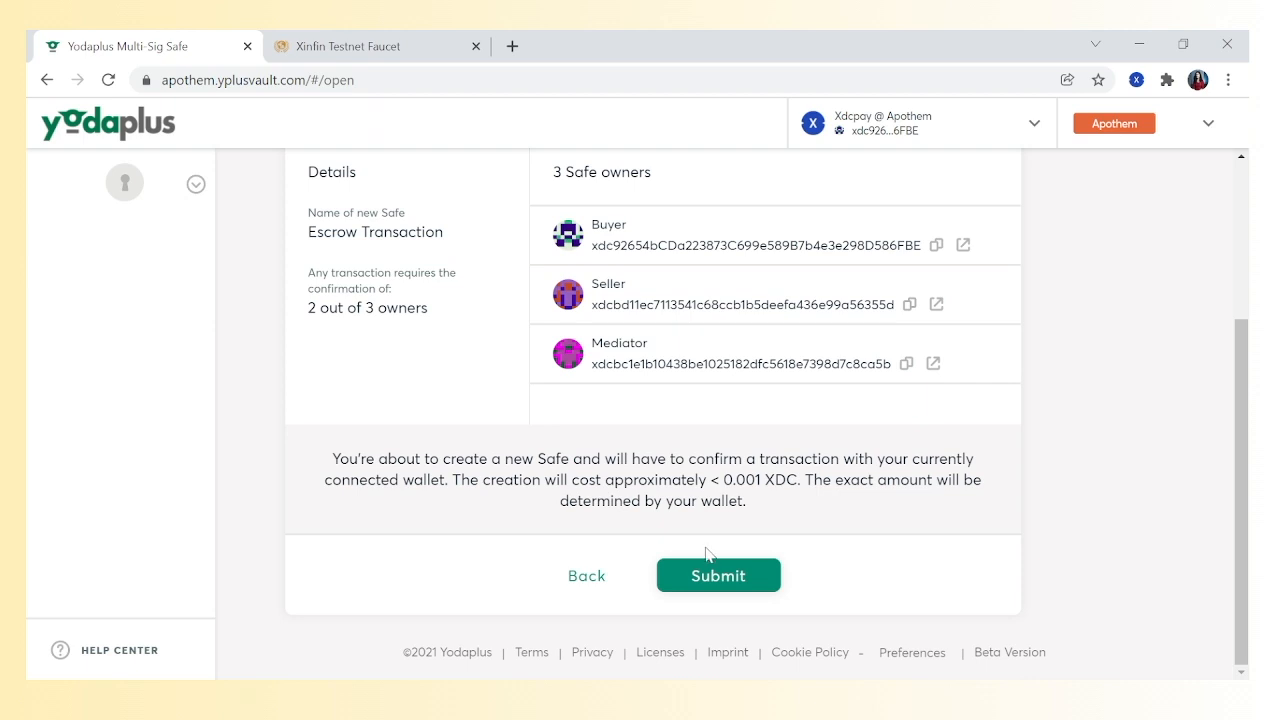
pyautogui.click(719, 576)
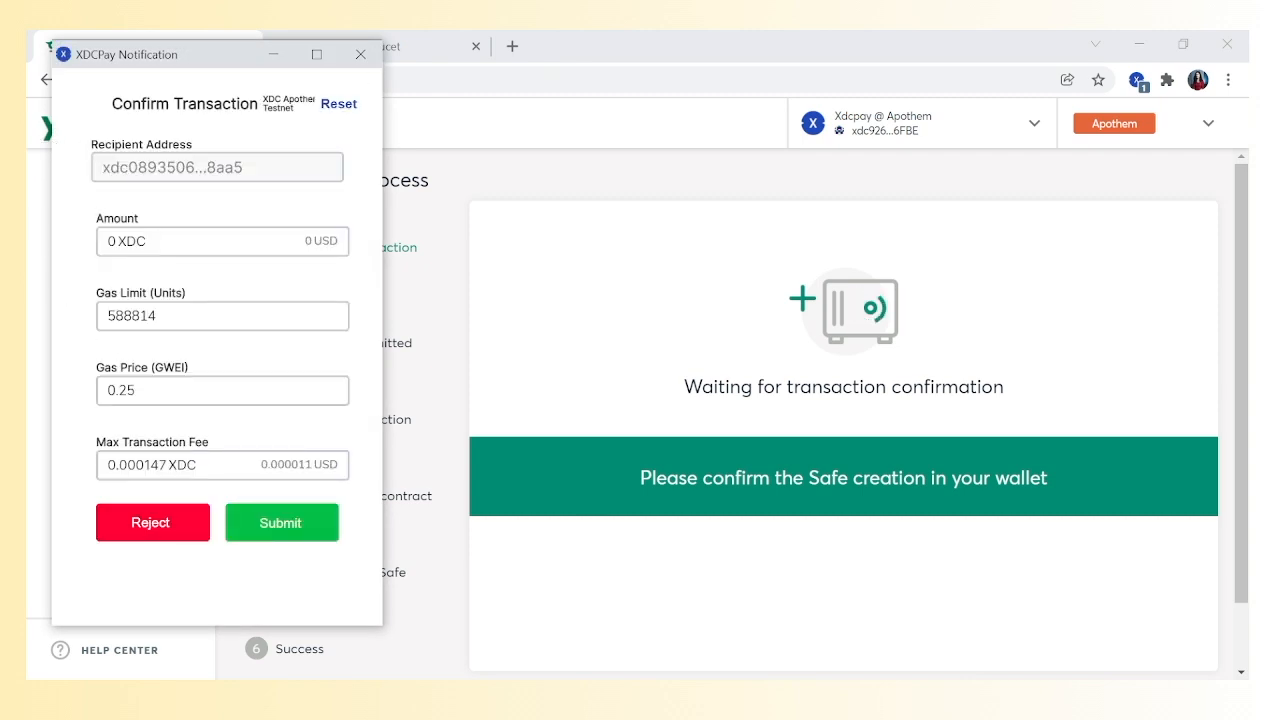
pyautogui.click(278, 525)
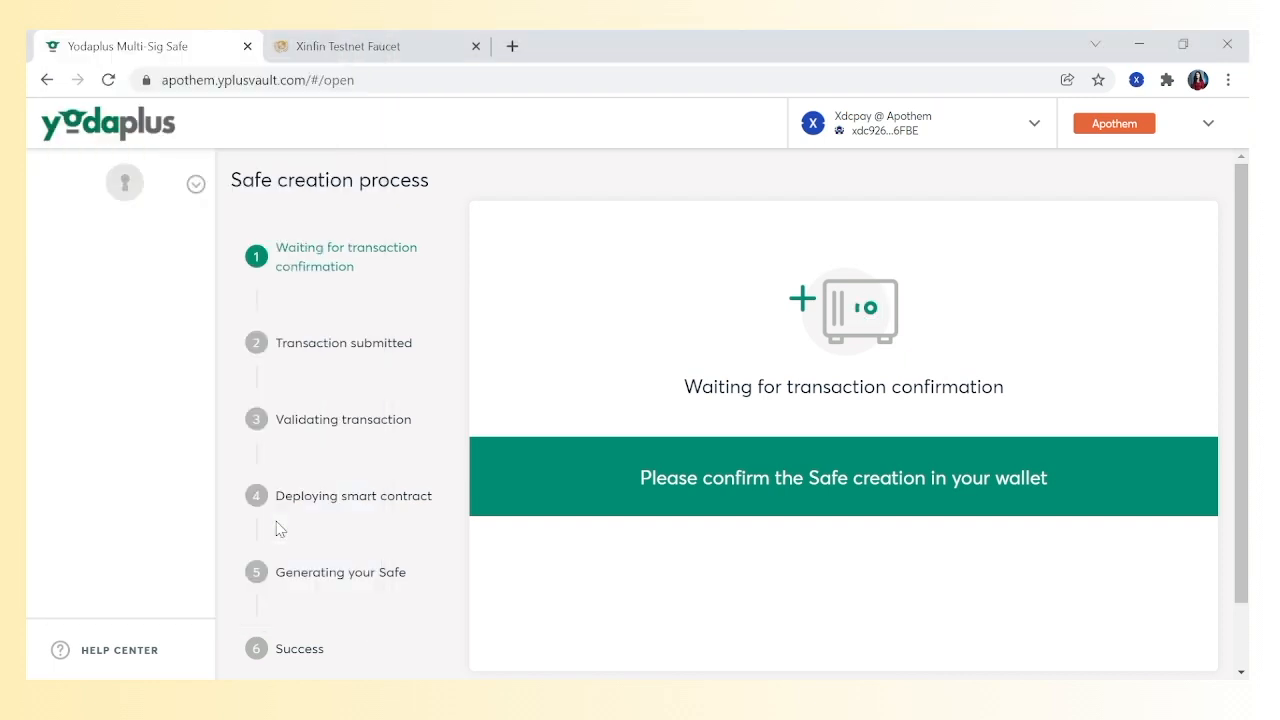
# Step: Follow the Safe creation process to its end, dismiss the transaction notification, and open the new Safe
pyautogui.scroll(-1, 276, 527)
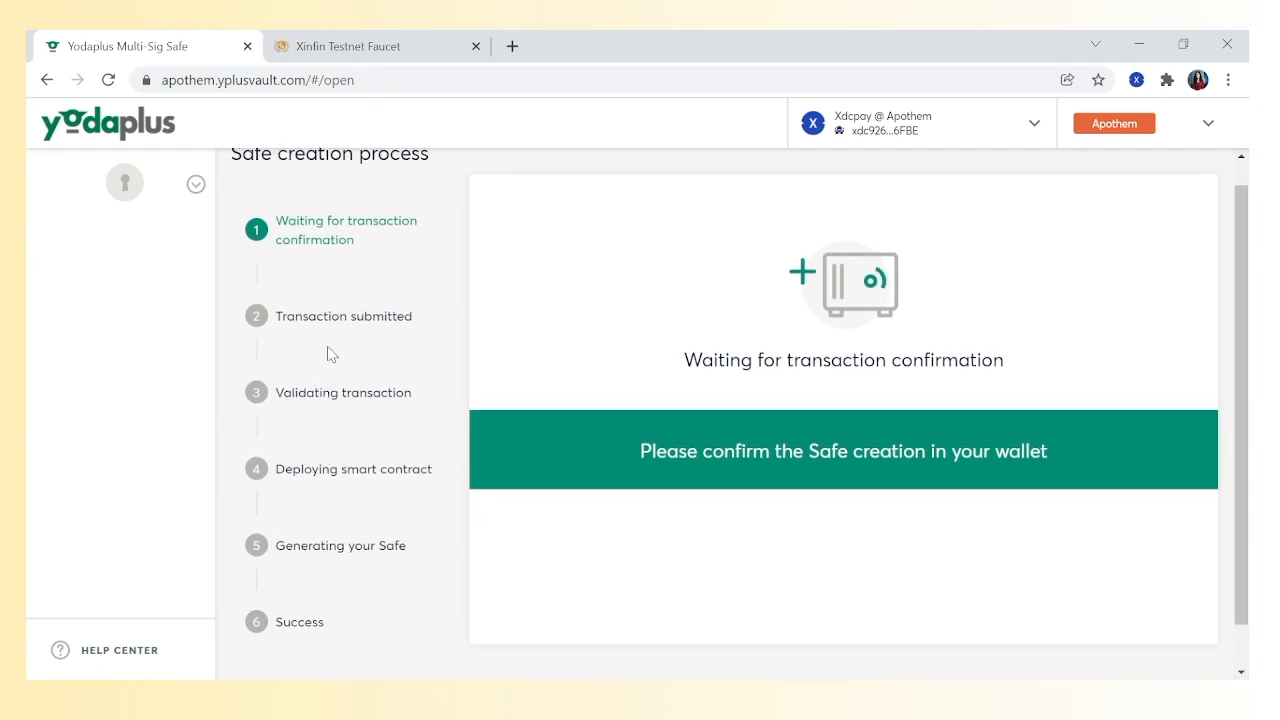
pyautogui.scroll(-1, 316, 438)
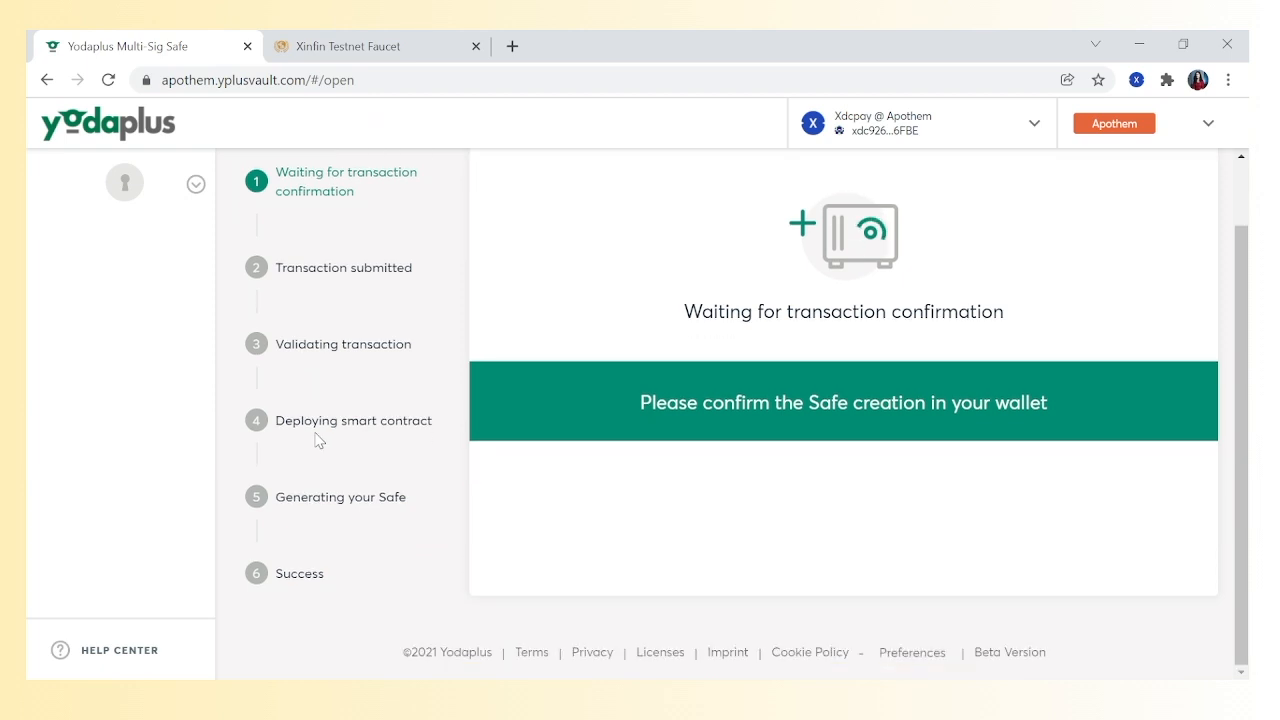
pyautogui.scroll(1, 316, 438)
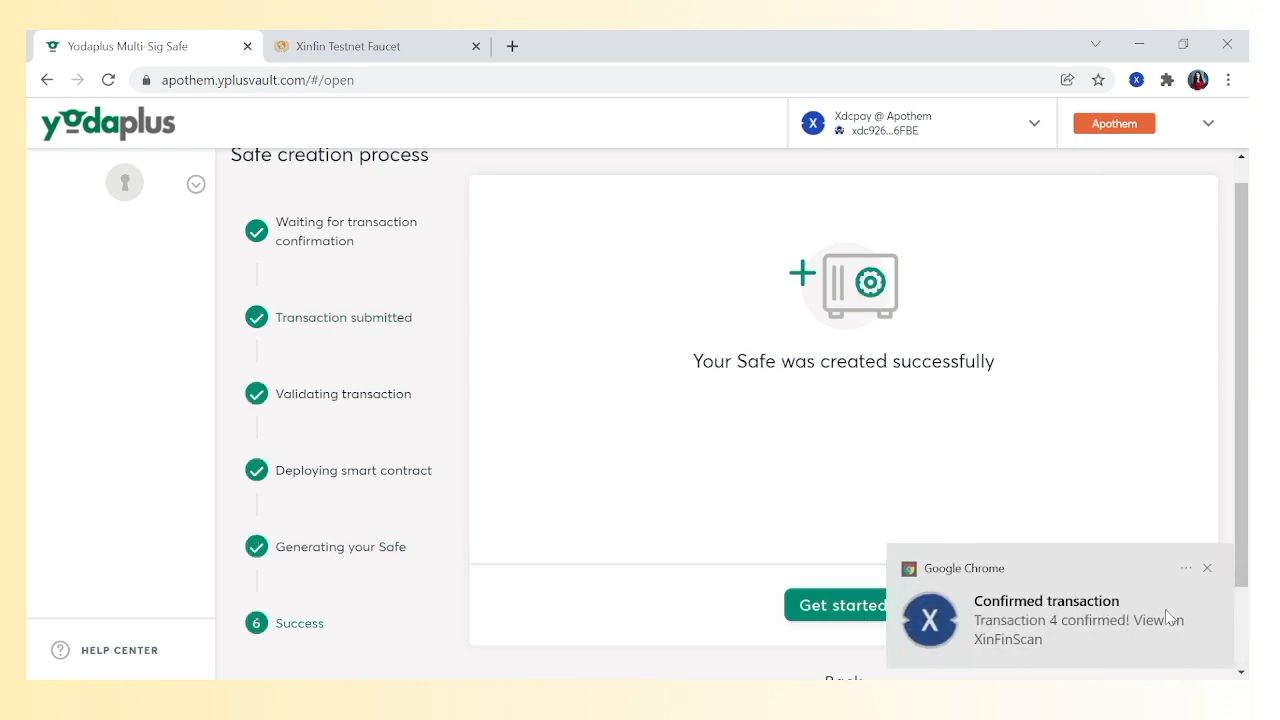
pyautogui.click(1207, 569)
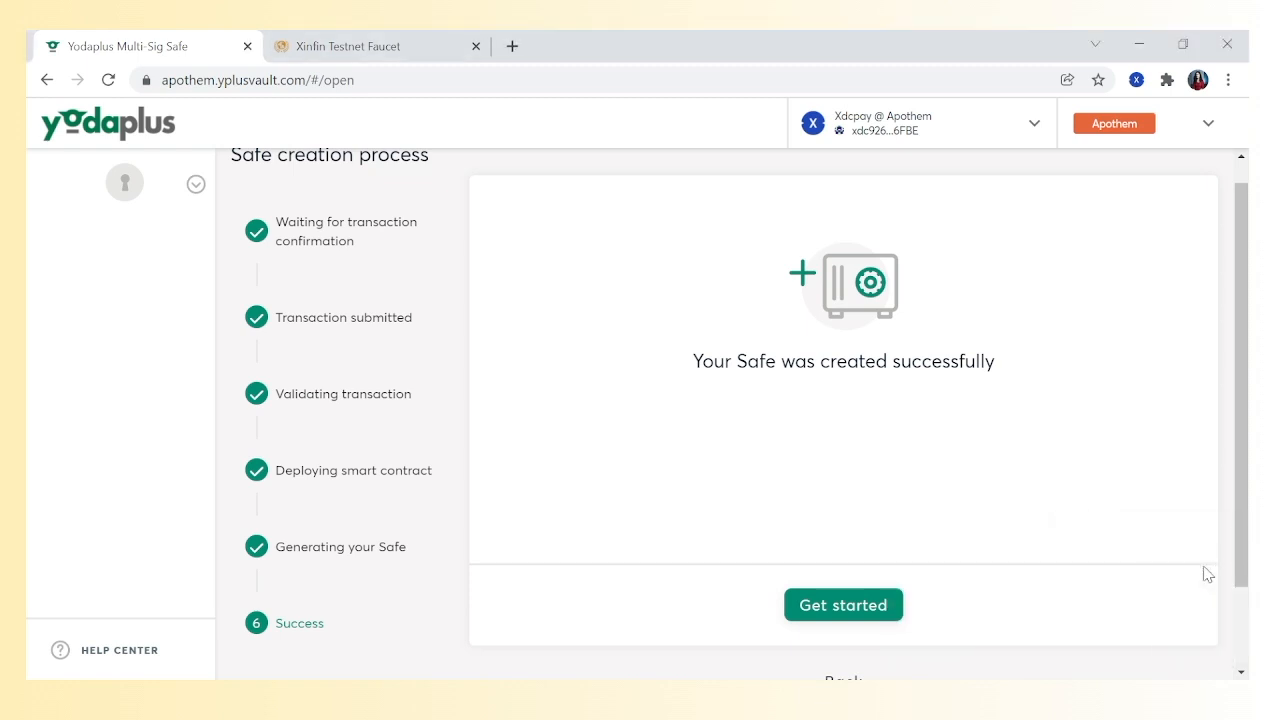
pyautogui.scroll(-2, 769, 531)
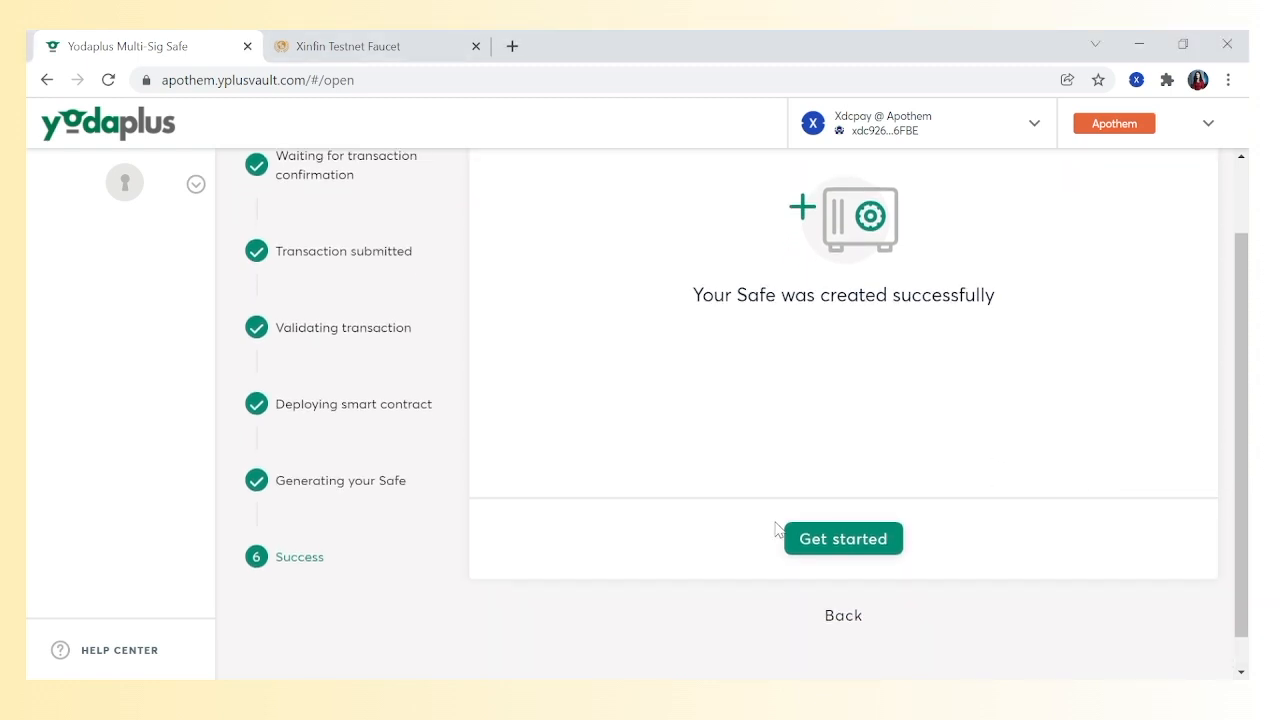
pyautogui.click(877, 539)
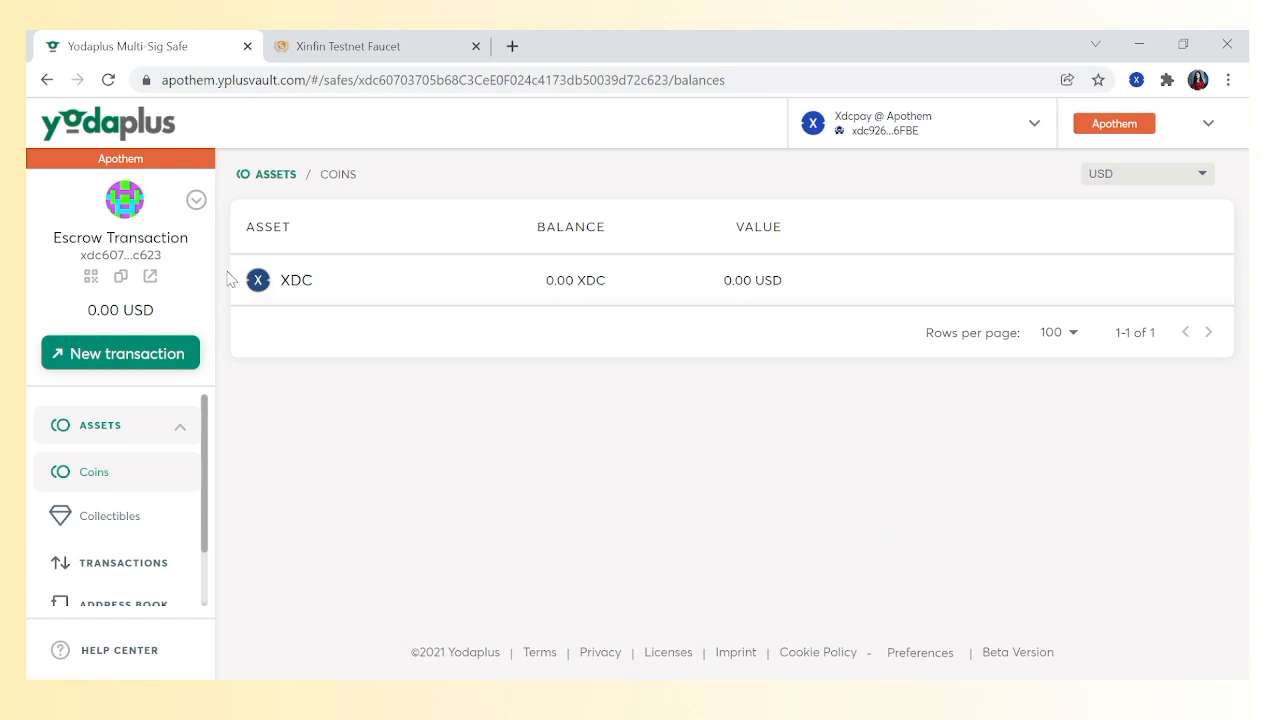
# Step: Get the Escrow Transaction Safe's XDC receiving address from its receive details and close them
pyautogui.moveTo(497, 303)
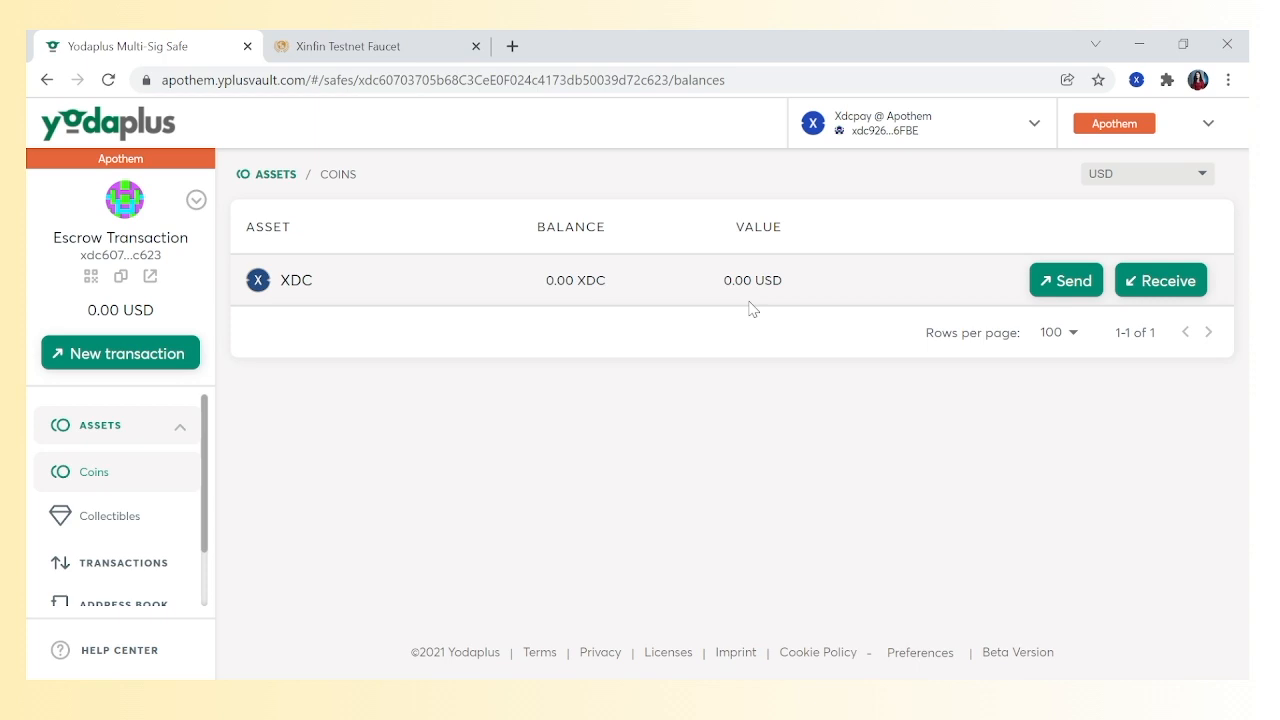
pyautogui.click(1146, 280)
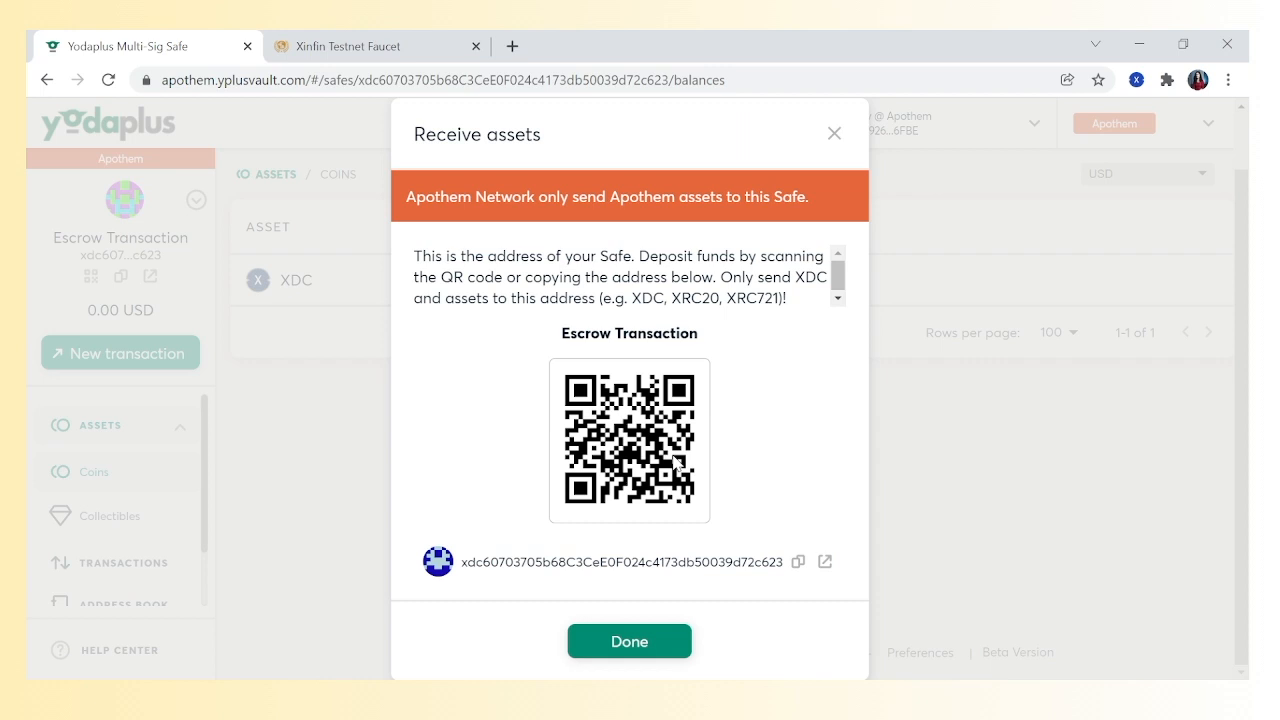
pyautogui.click(834, 134)
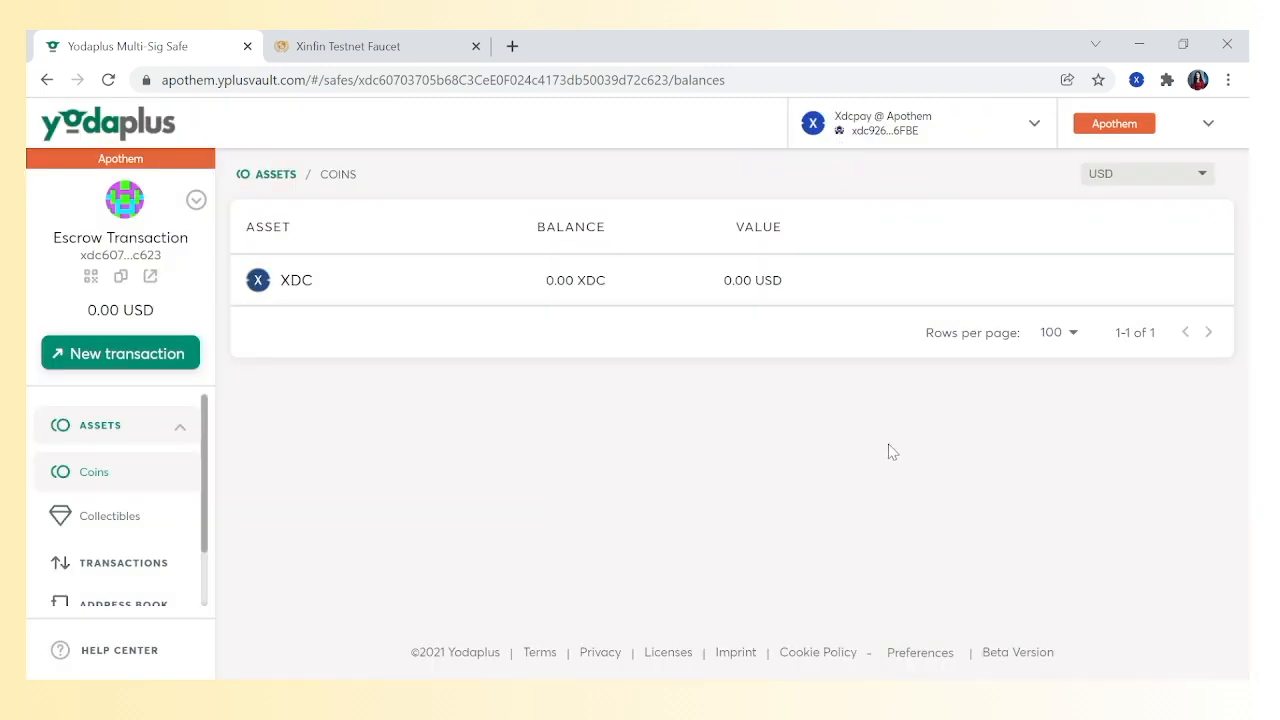
# Step: Prepare a transfer of 1000 XDC from the XDCPay wallet's Buyer account to the Safe's copied address
pyautogui.click(1138, 79)
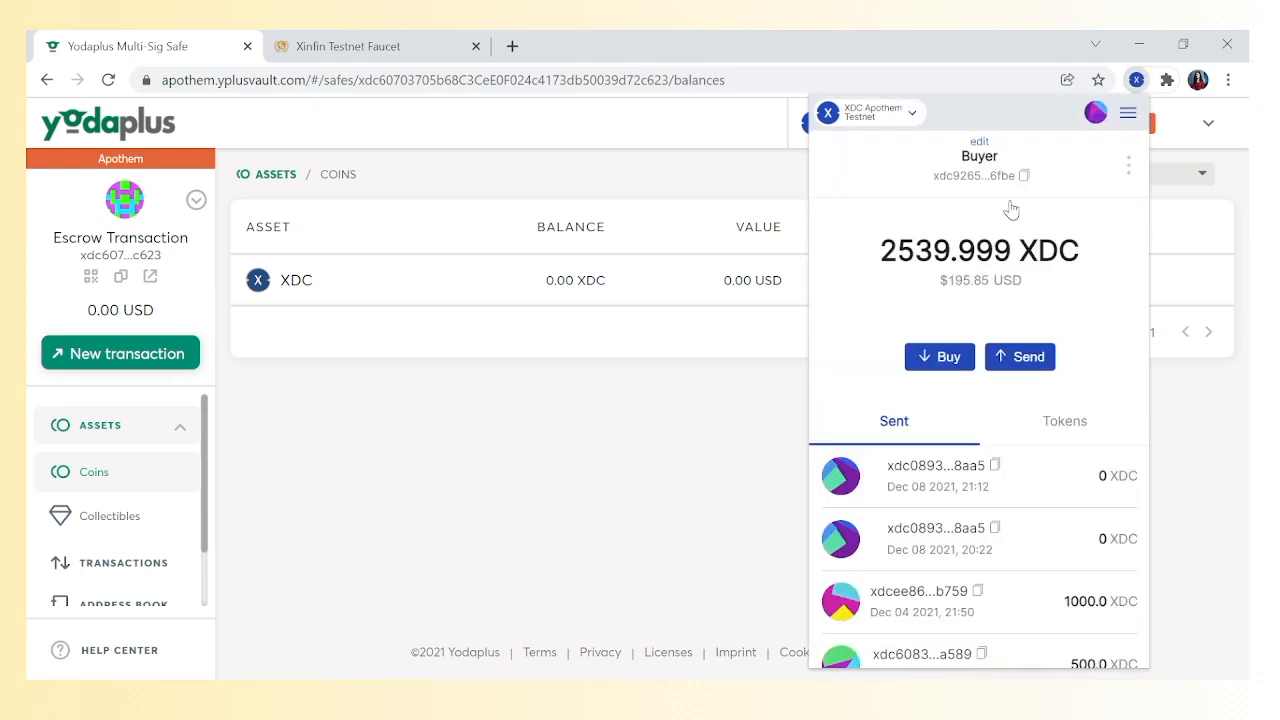
pyautogui.click(664, 412)
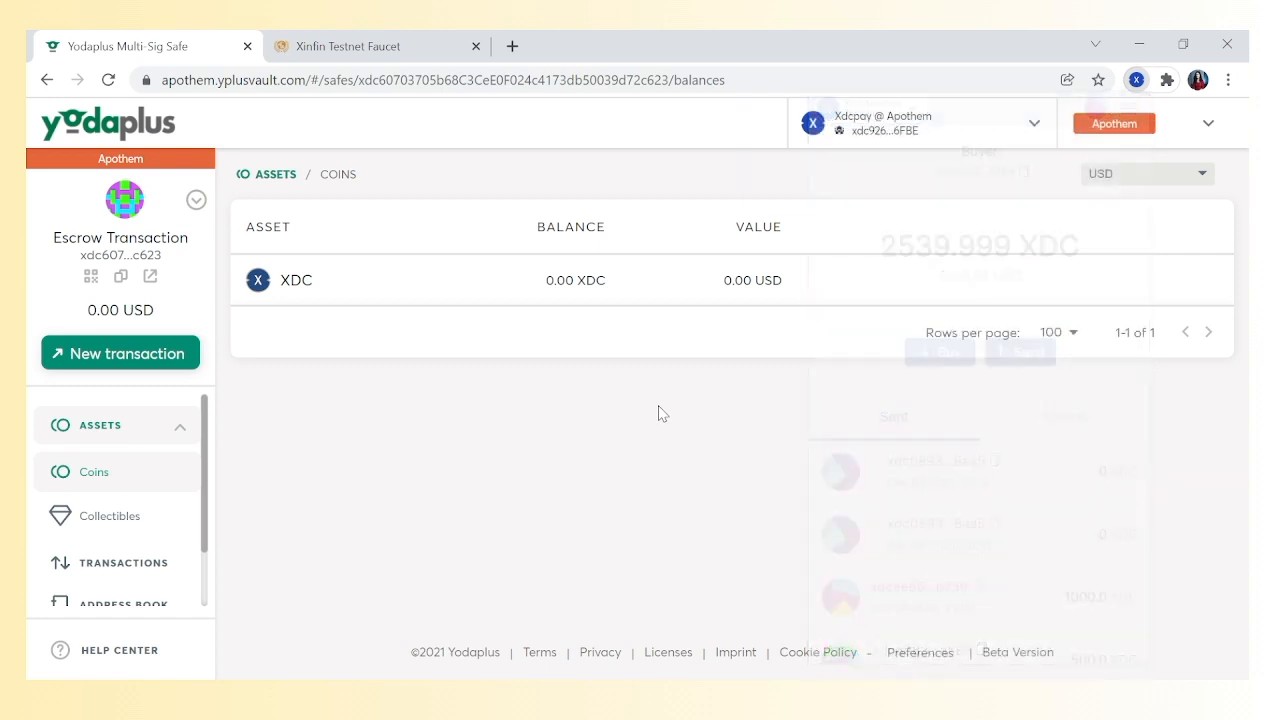
pyautogui.click(1137, 80)
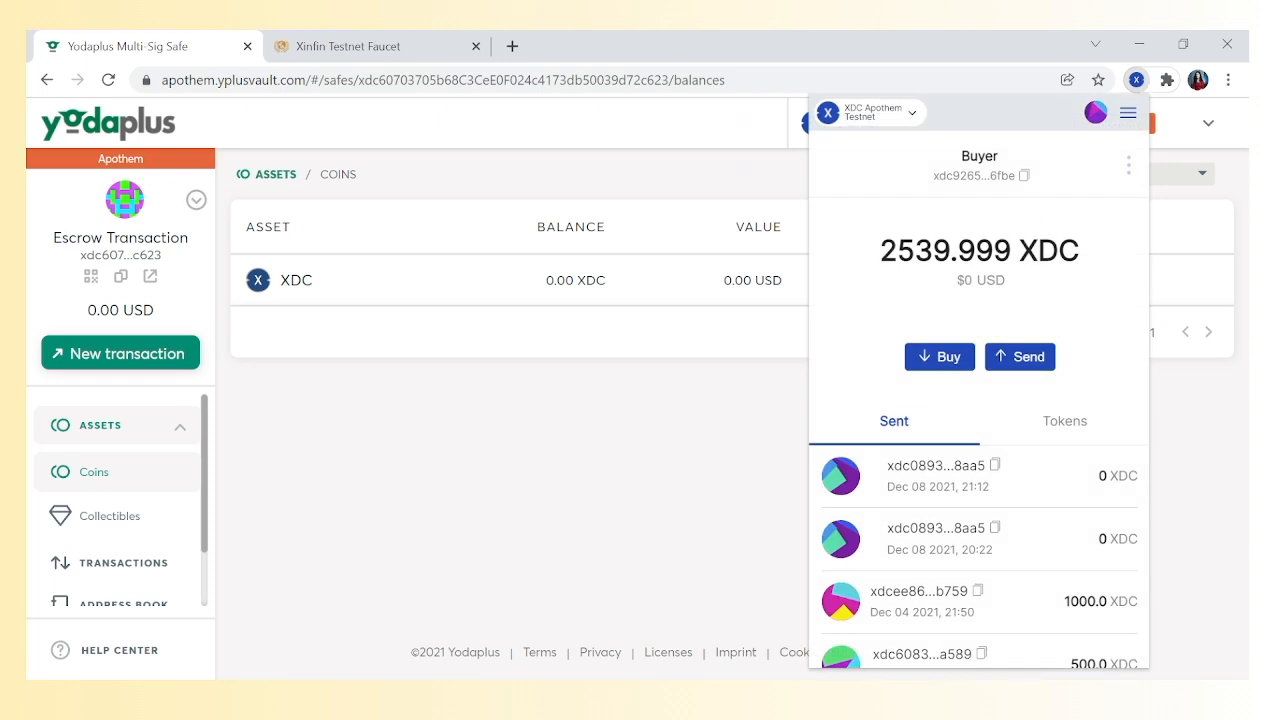
pyautogui.click(1022, 358)
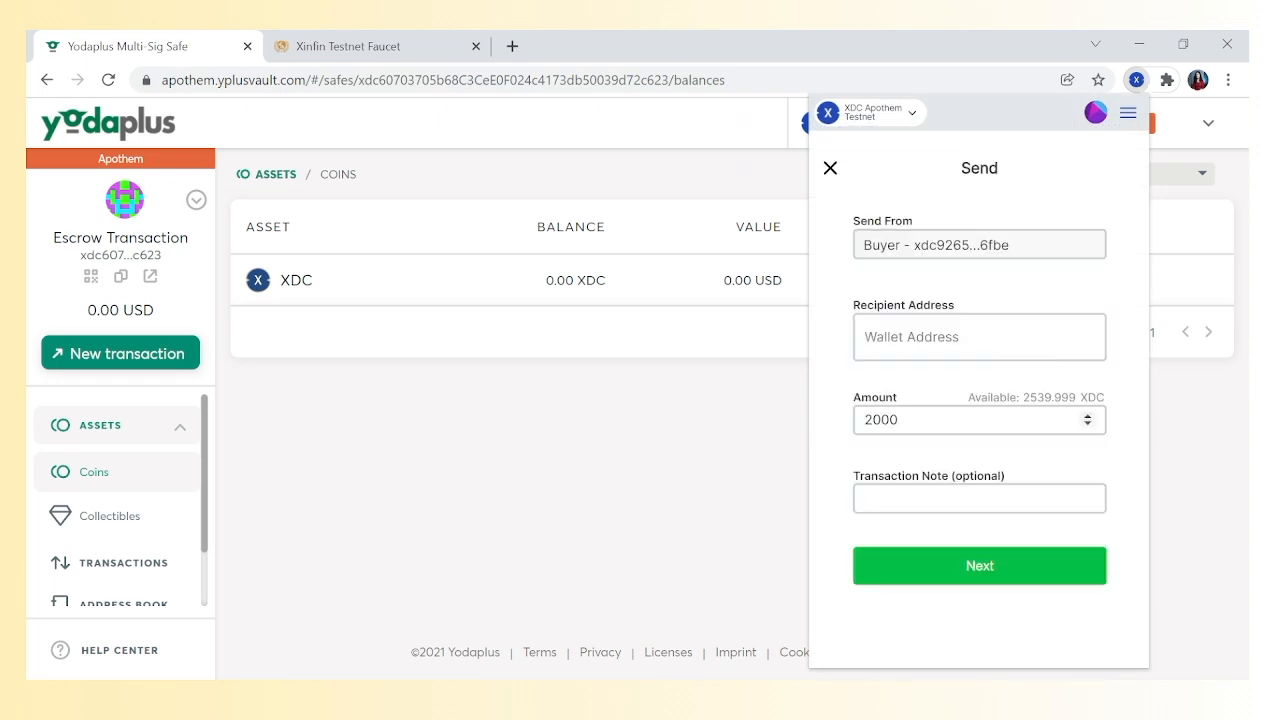
pyautogui.click(869, 419)
pyautogui.press('BackSpace')
pyautogui.write('1')
pyautogui.click(918, 345)
pyautogui.hotkey('ctrl', 'v')
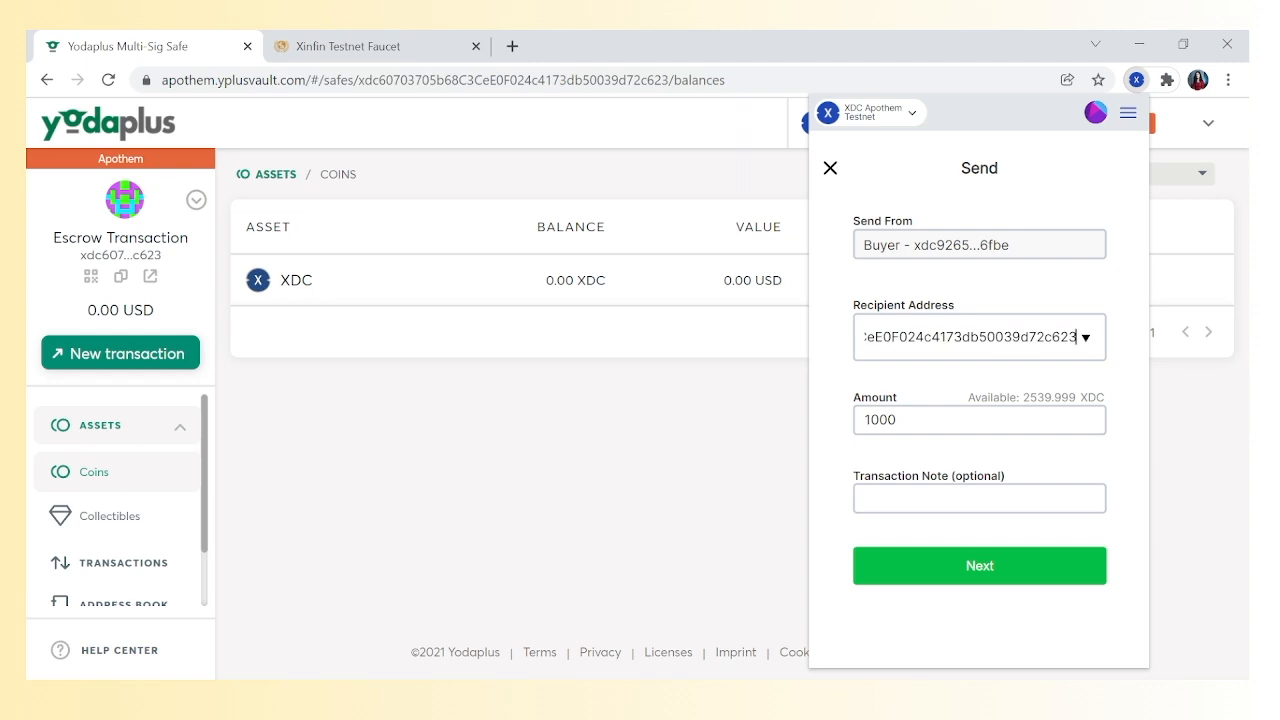
# Step: Proceed with the Buyer's transfer, submit it with the proposed gas settings, and dismiss the wallet
pyautogui.click(983, 567)
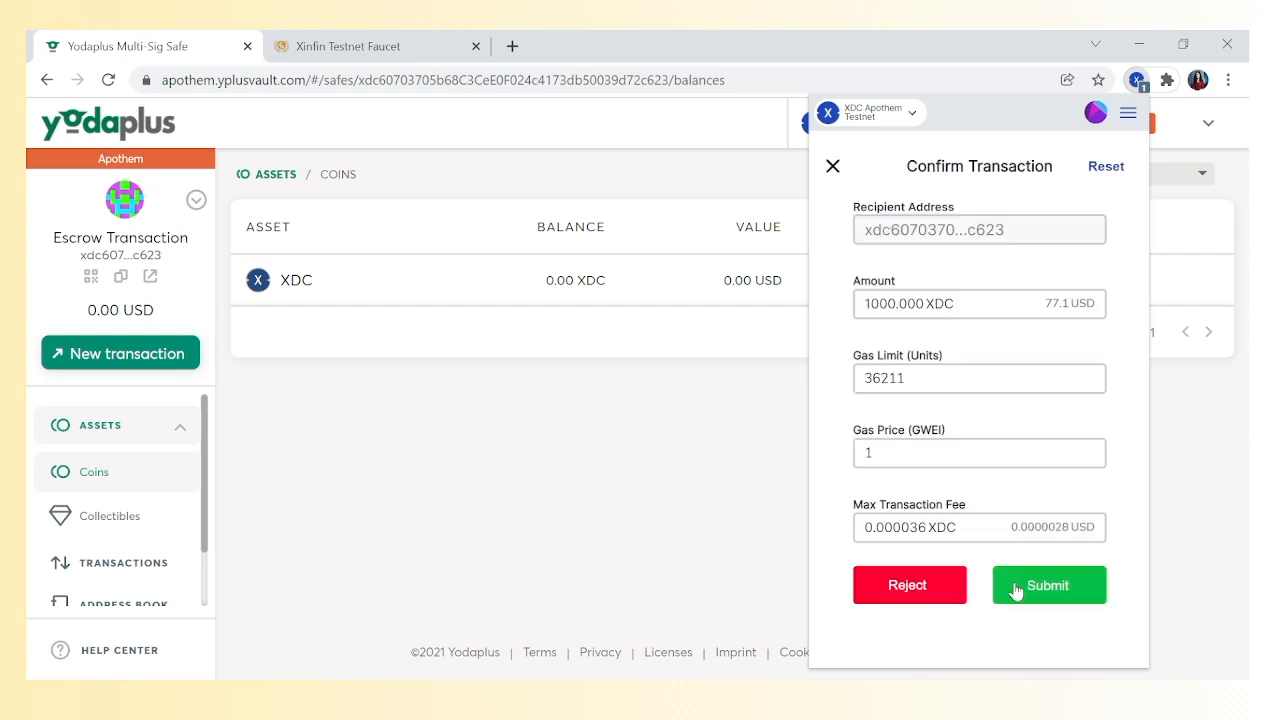
pyautogui.click(1032, 590)
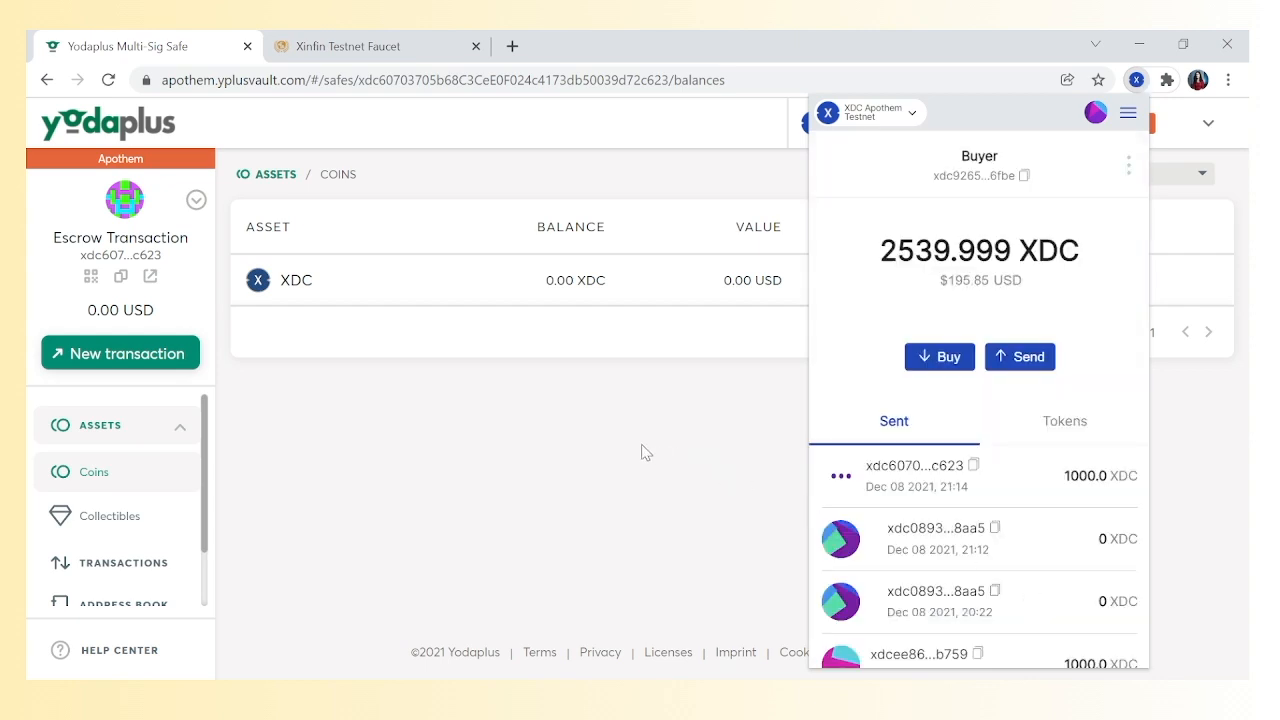
pyautogui.click(594, 500)
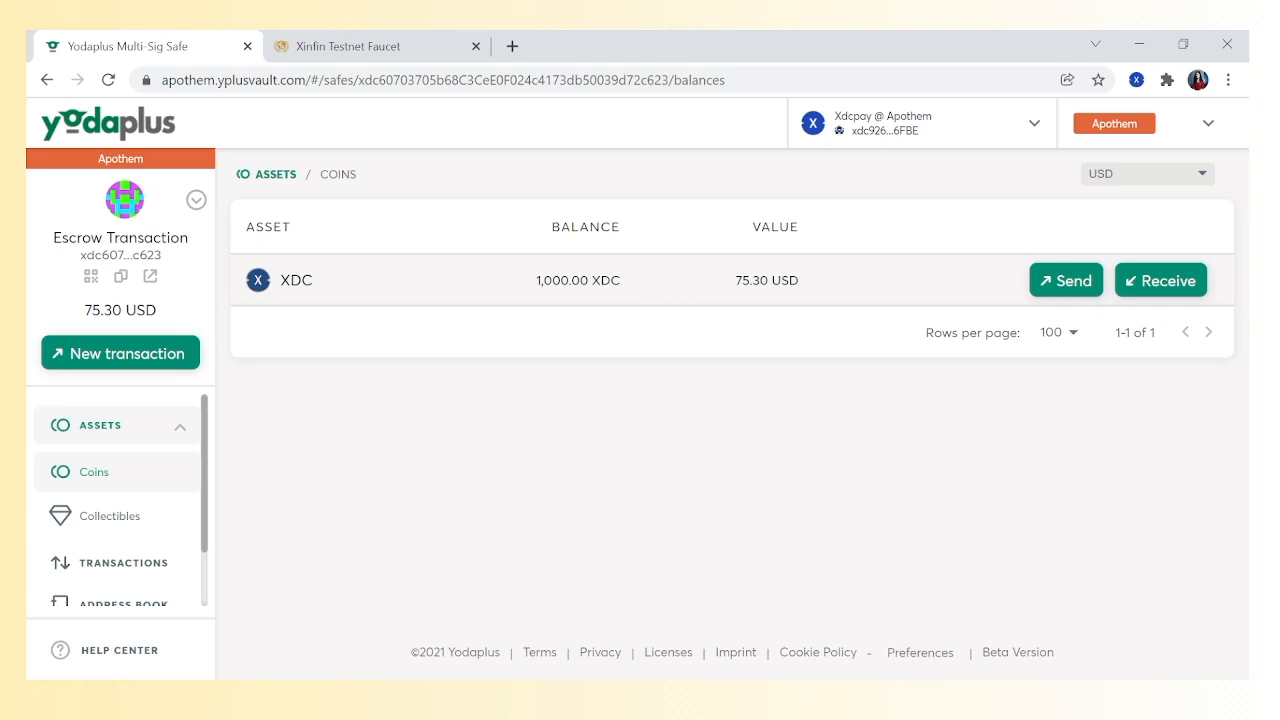
# Step: Switch the XDCPay wallet to the Seller account and copy the Seller's address
pyautogui.moveTo(1031, 277)
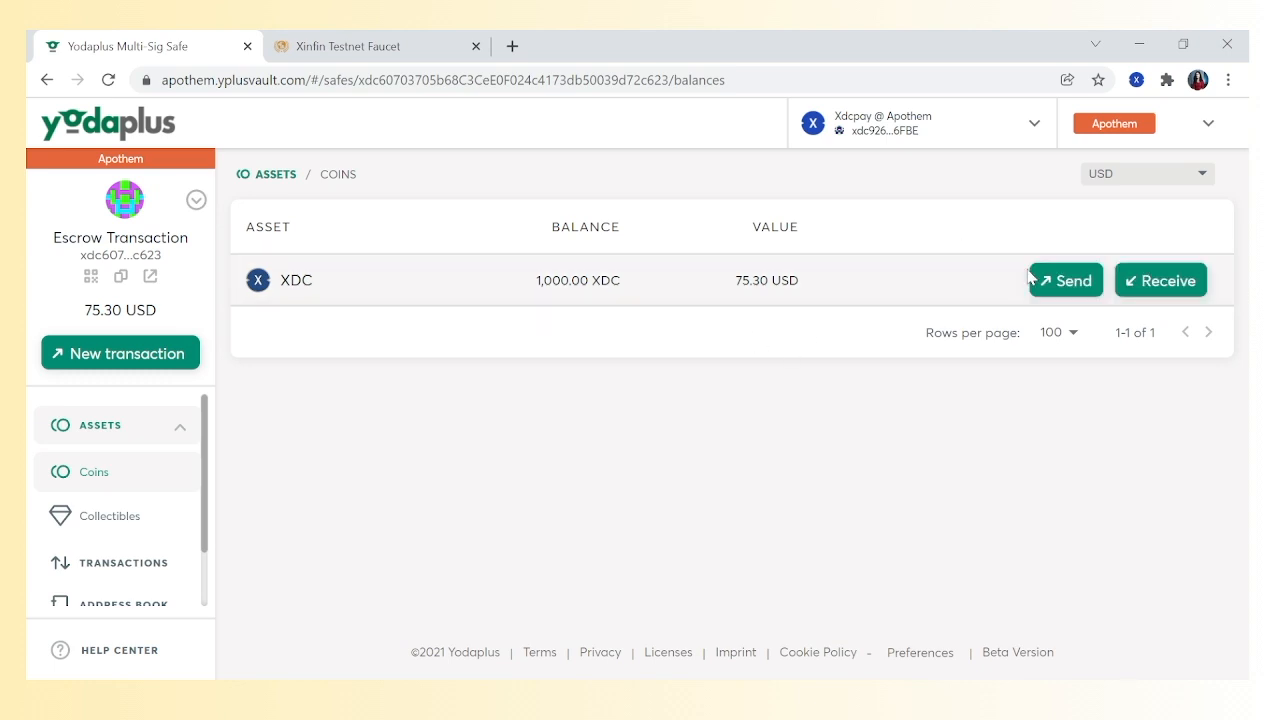
pyautogui.click(1137, 81)
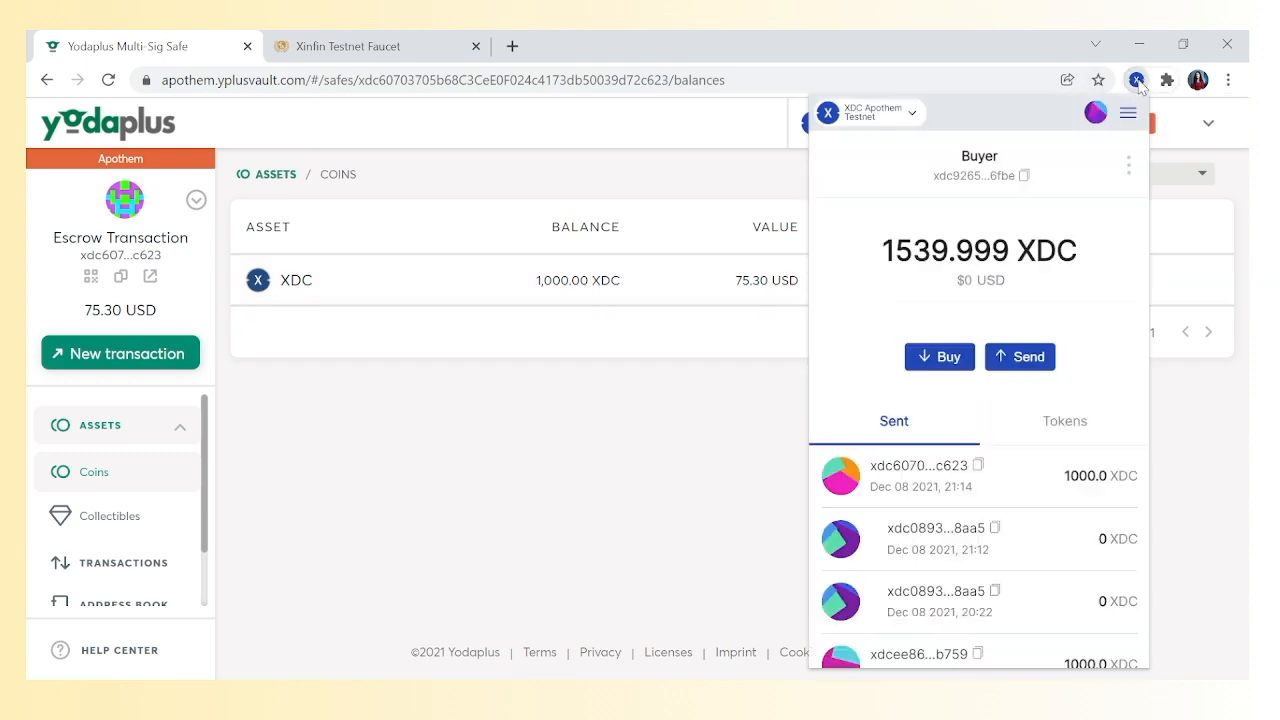
pyautogui.click(1097, 114)
pyautogui.click(908, 423)
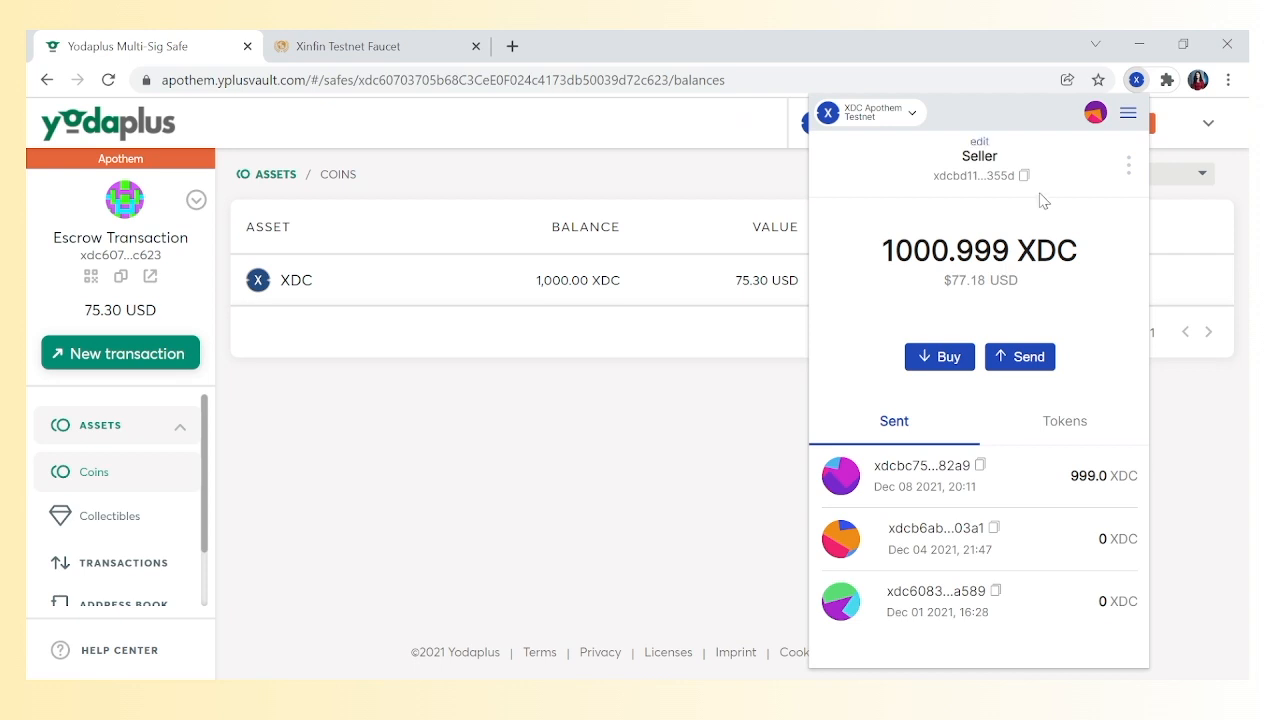
pyautogui.click(1024, 177)
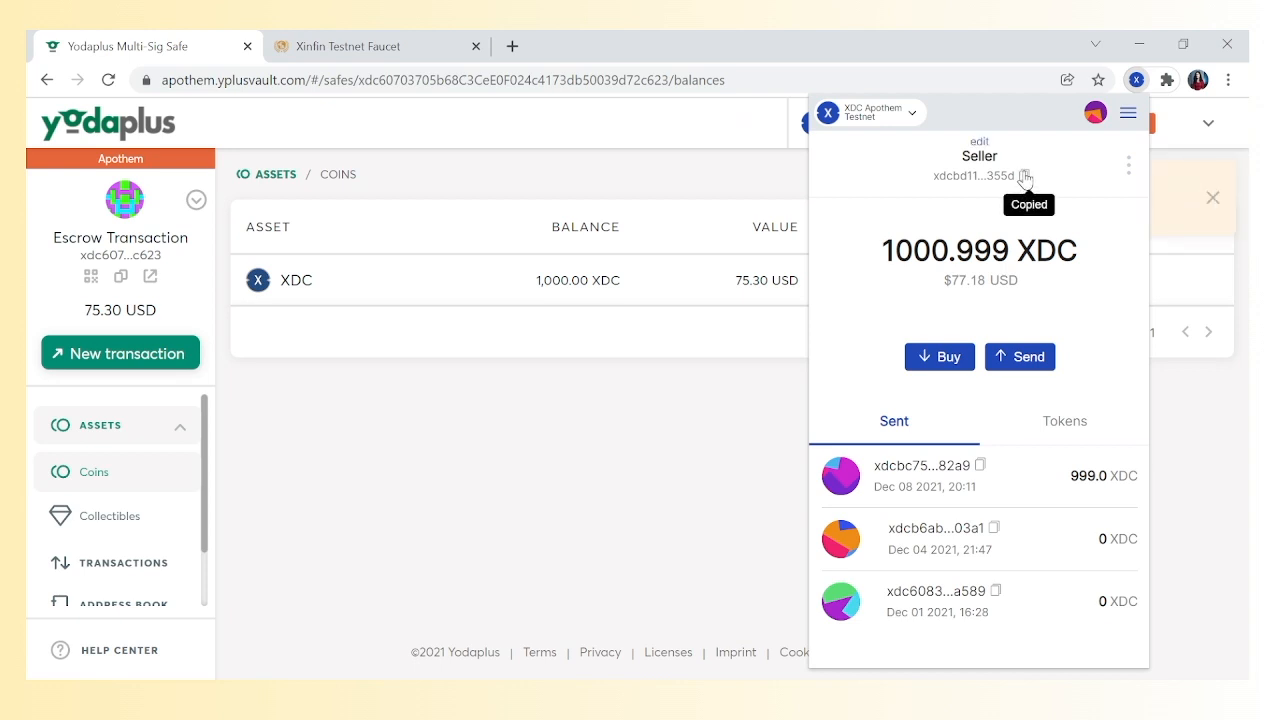
pyautogui.click(642, 502)
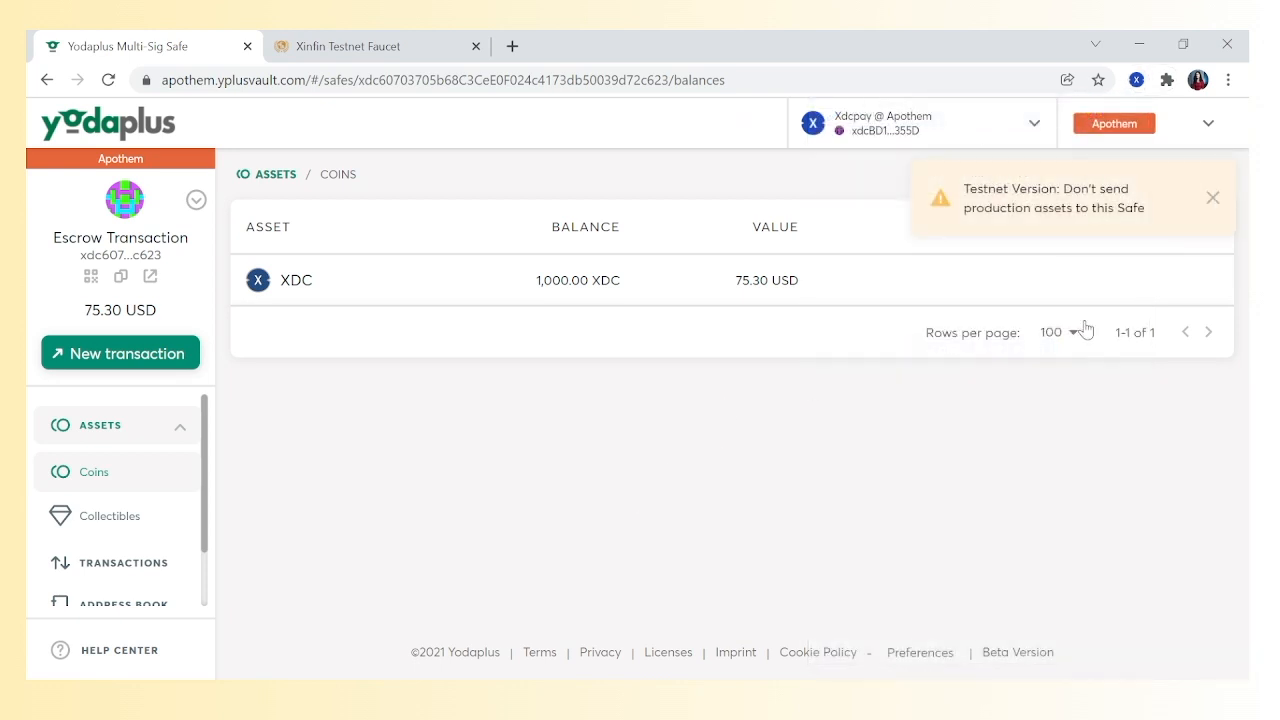
# Step: Set up a transfer of 500 XDC from the Safe to the Seller in the address book and proceed to its review
pyautogui.moveTo(991, 289)
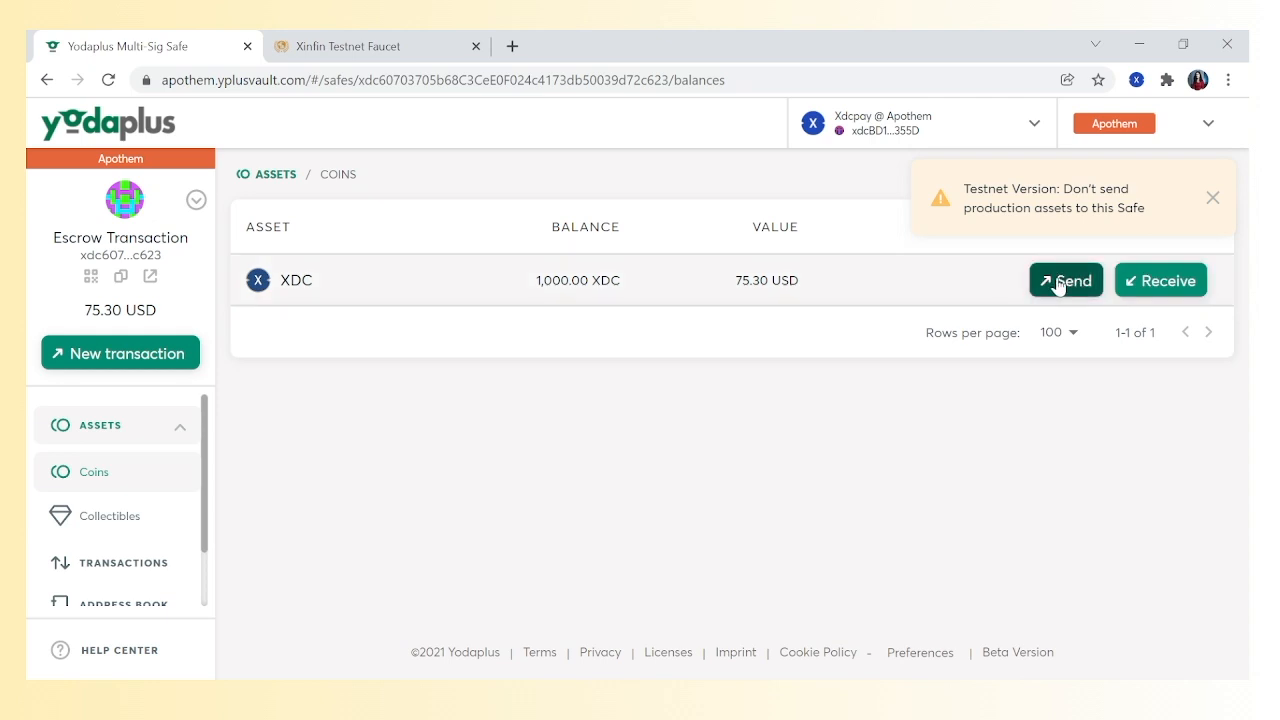
pyautogui.click(1062, 281)
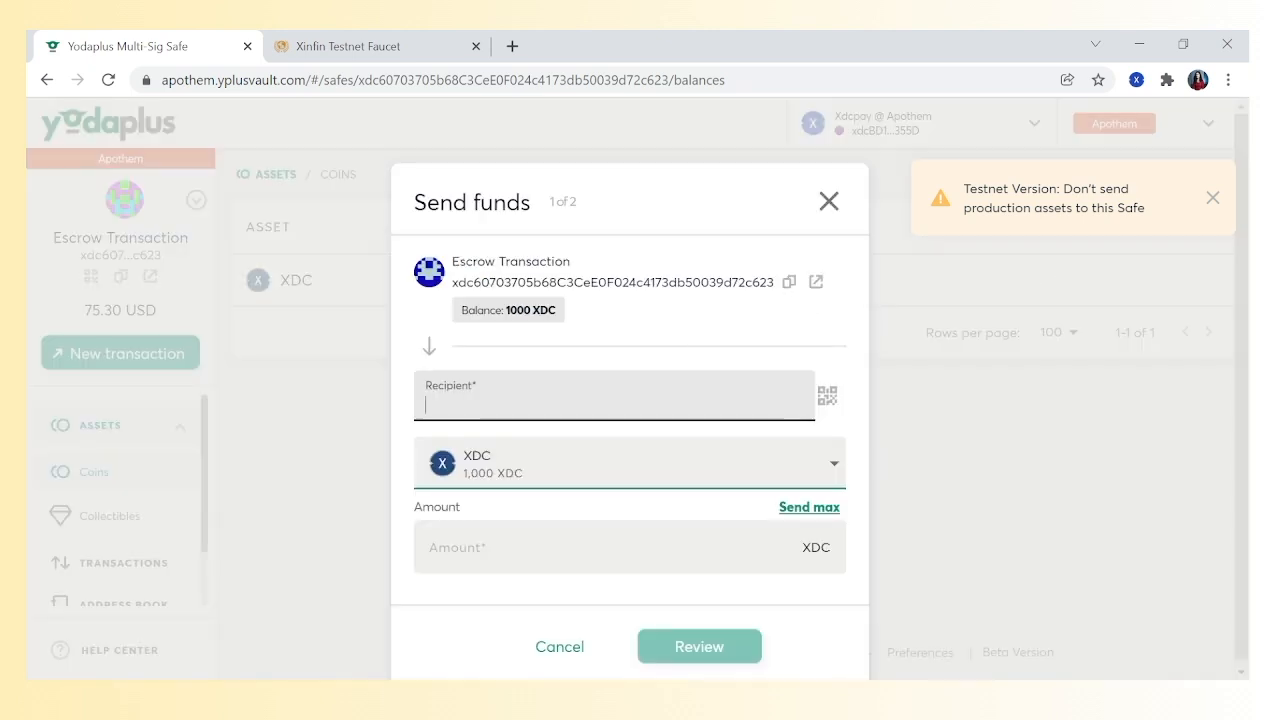
pyautogui.click(615, 398)
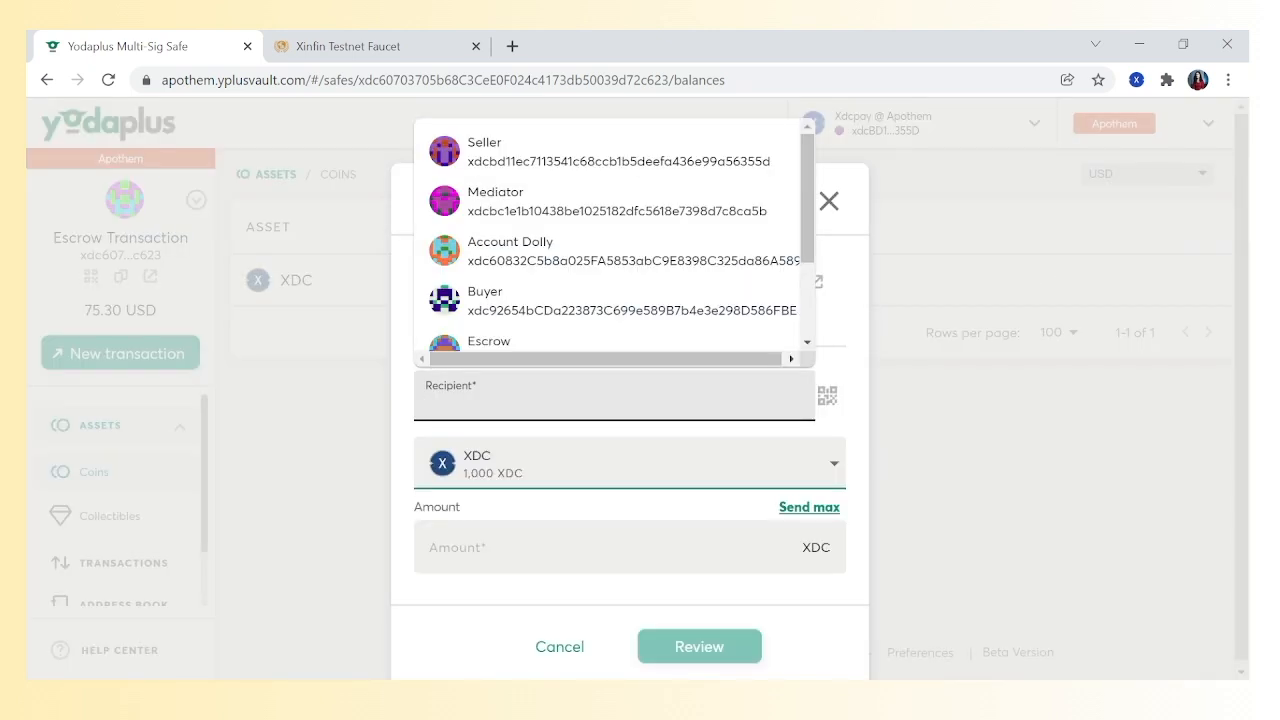
pyautogui.click(618, 152)
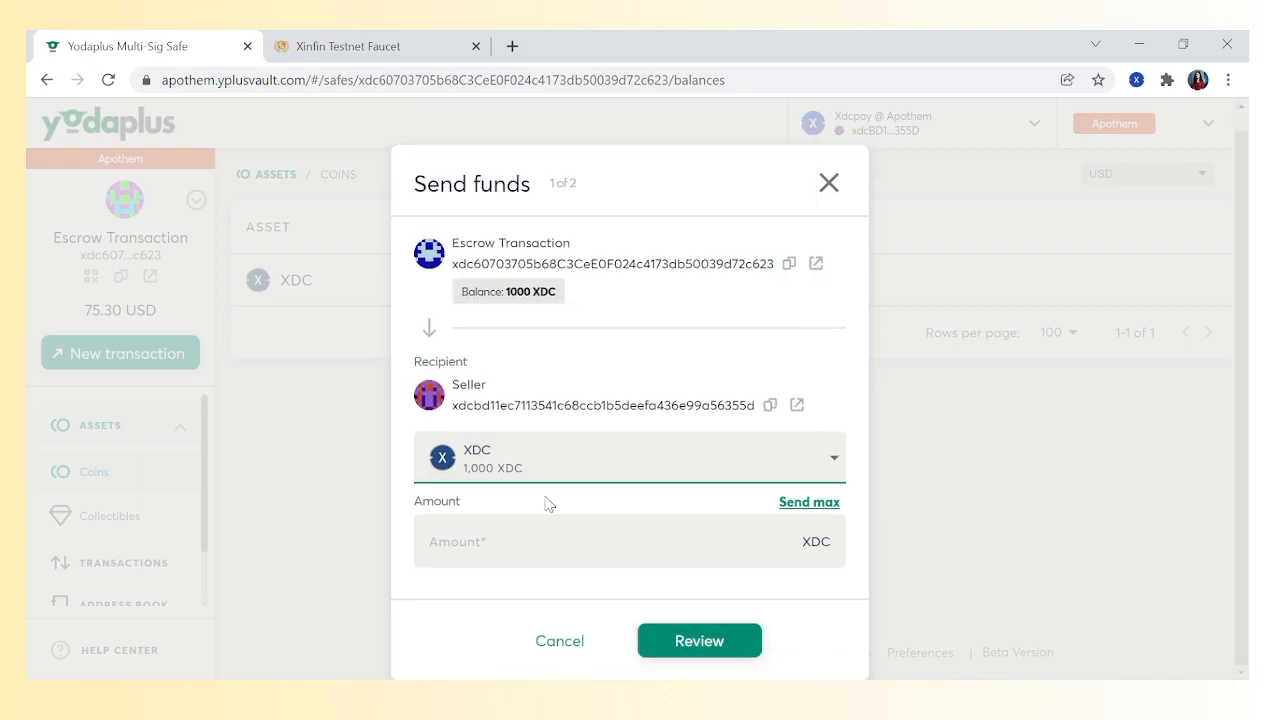
pyautogui.click(620, 541)
pyautogui.write('500')
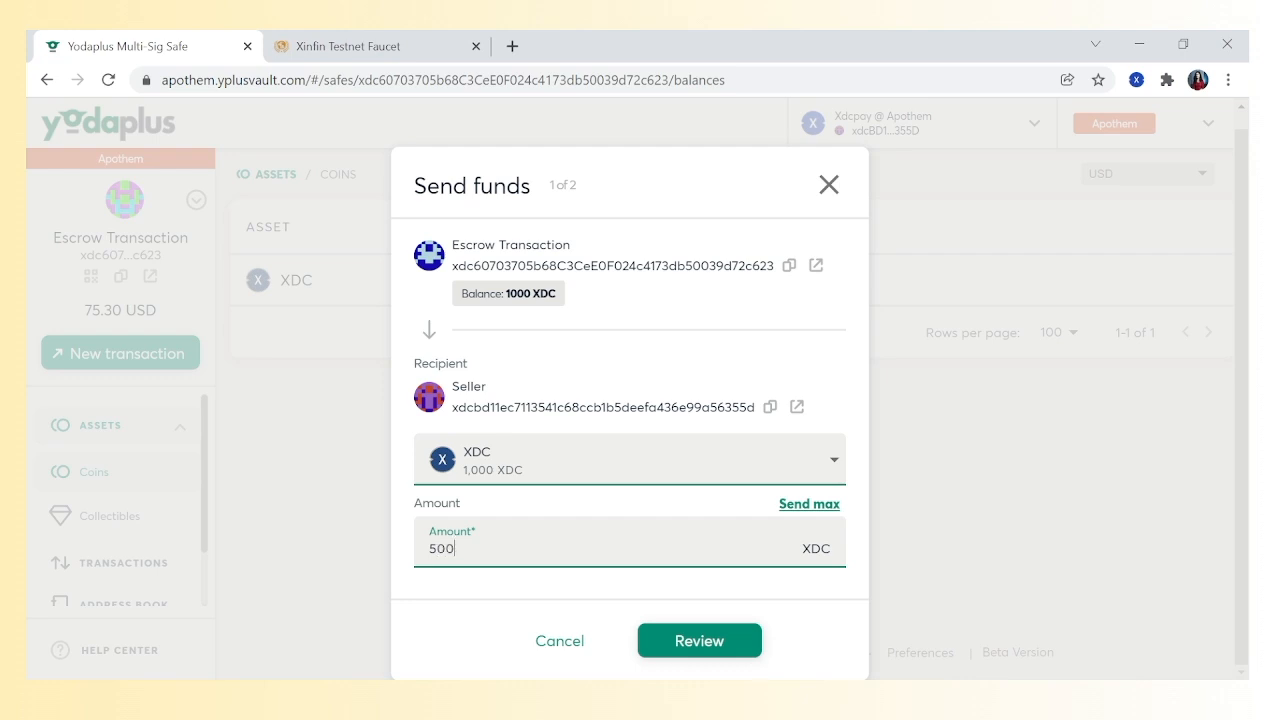
pyautogui.click(700, 648)
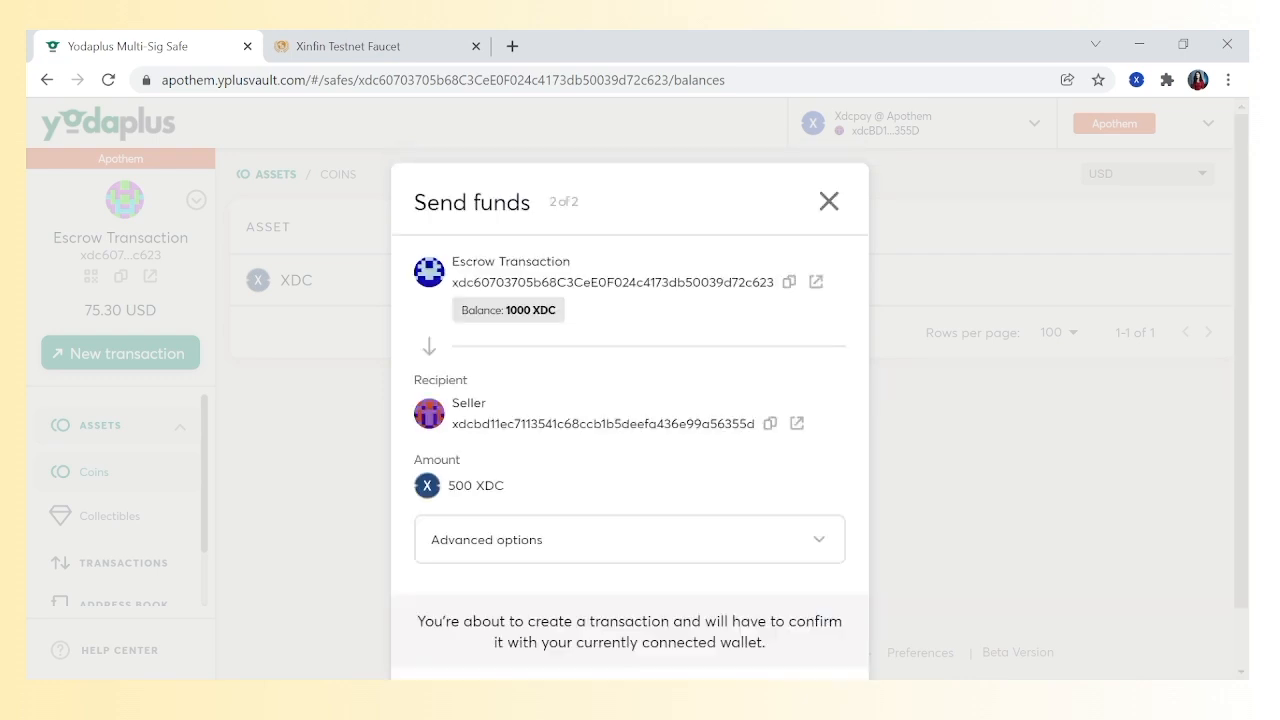
# Step: Submit the reviewed transfer to the Seller and sign it in the XDCPay wallet
pyautogui.scroll(-1, 618, 522)
pyautogui.scroll(-1, 614, 522)
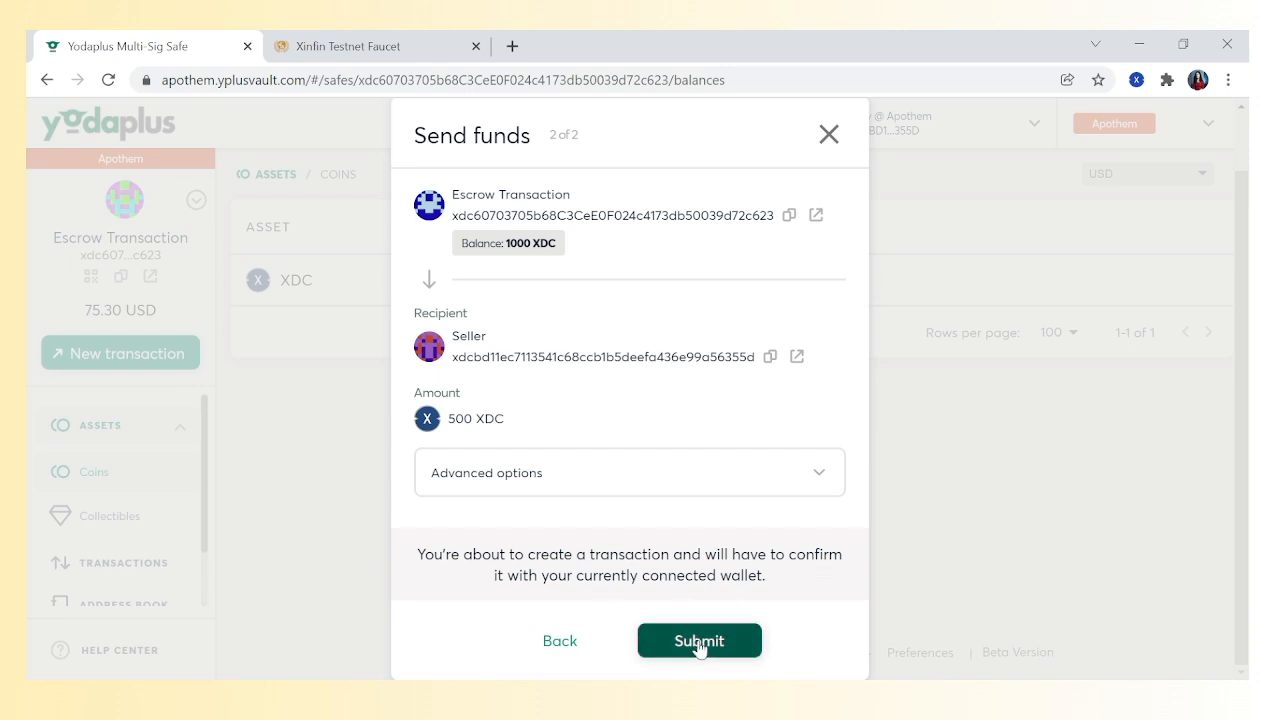
pyautogui.click(699, 641)
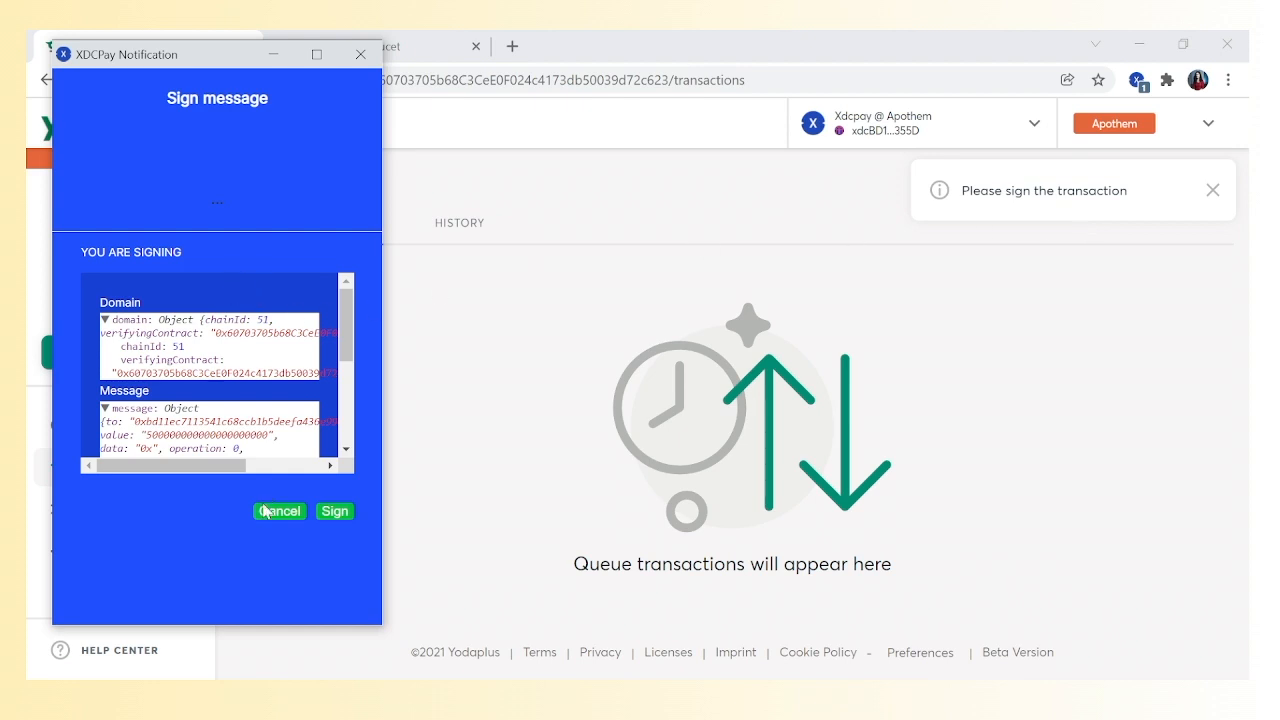
pyautogui.click(335, 514)
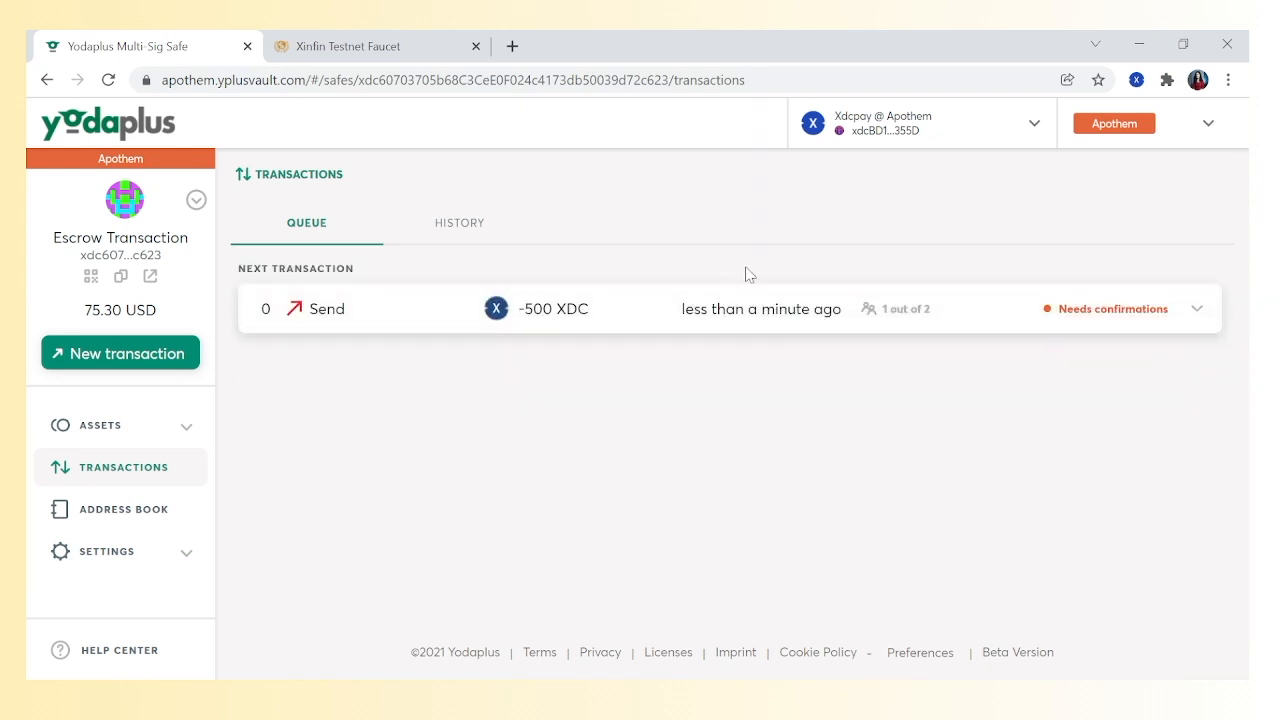
# Step: Expand the queued 500 XDC transfer's details and switch the XDCPay wallet to the Mediator account
pyautogui.moveTo(747, 322)
pyautogui.click(1089, 312)
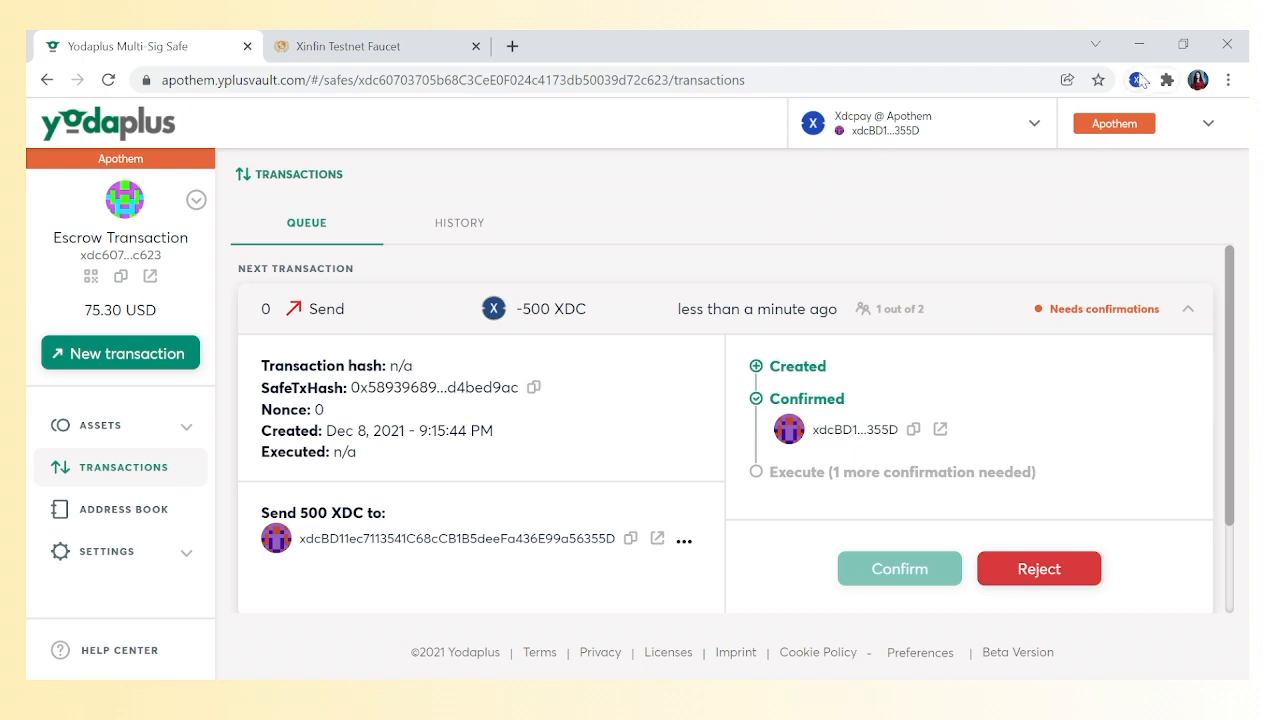
pyautogui.click(1137, 81)
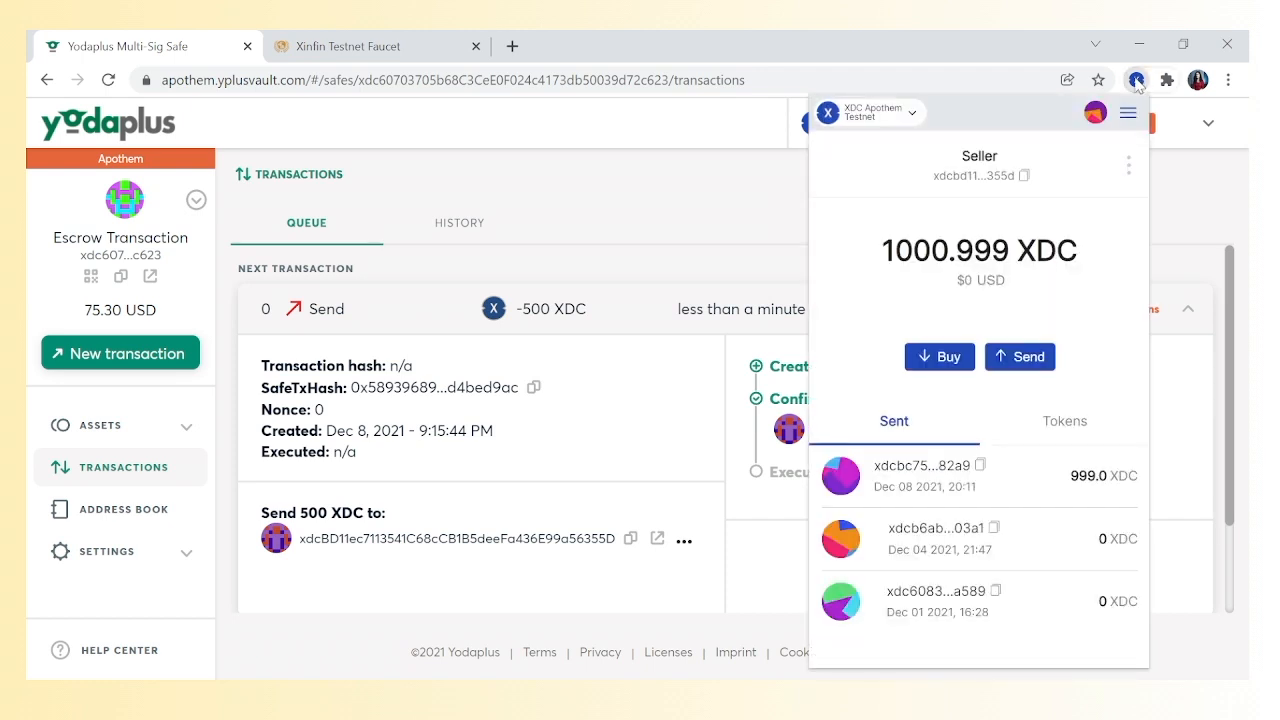
pyautogui.click(1096, 113)
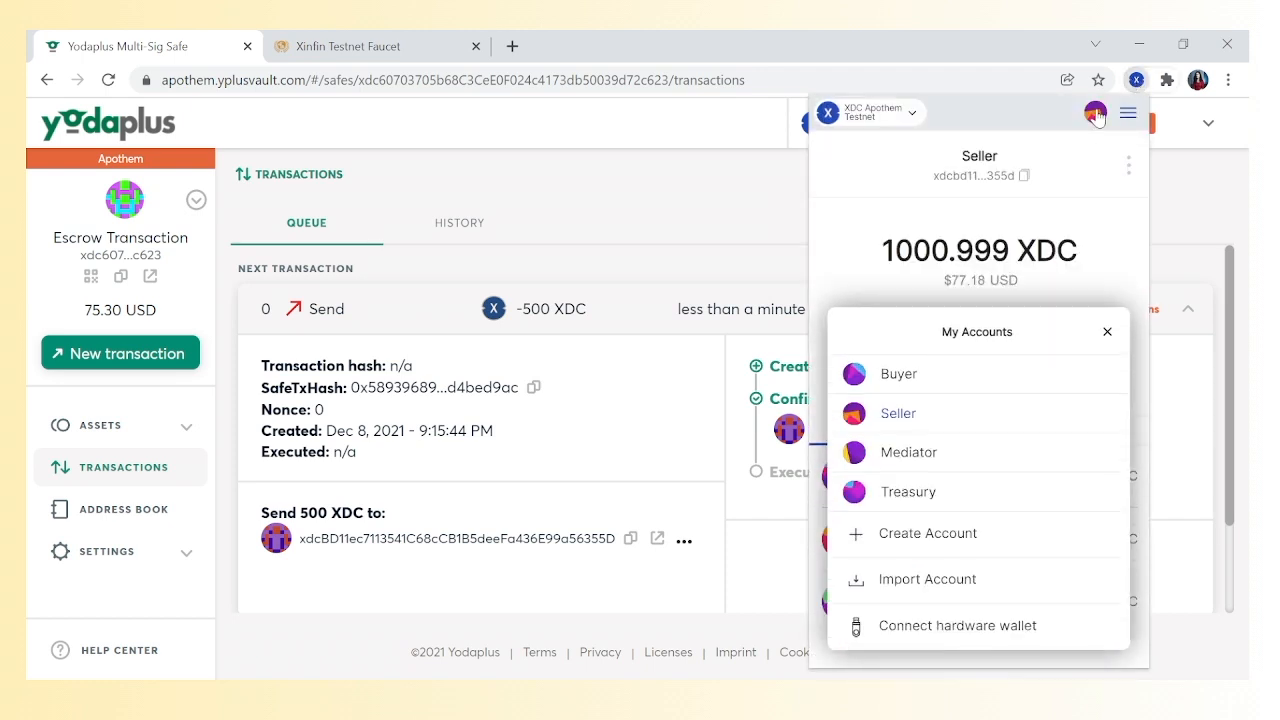
pyautogui.click(909, 454)
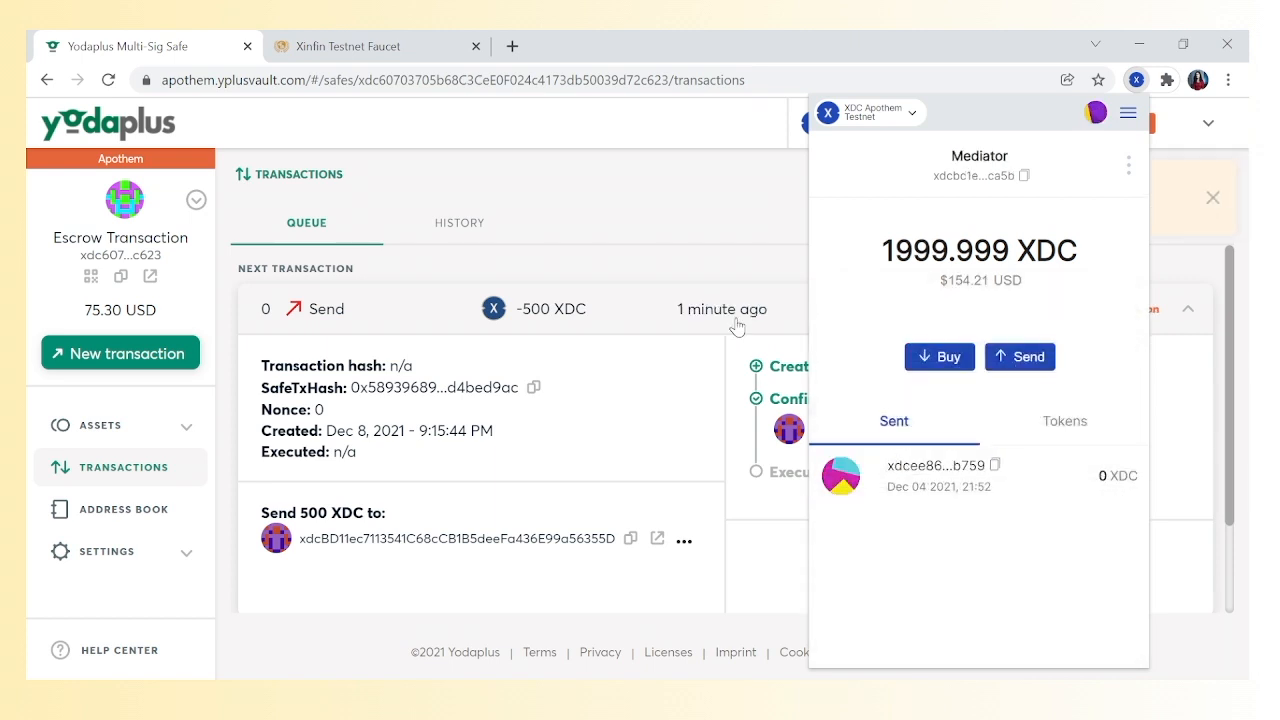
pyautogui.click(727, 228)
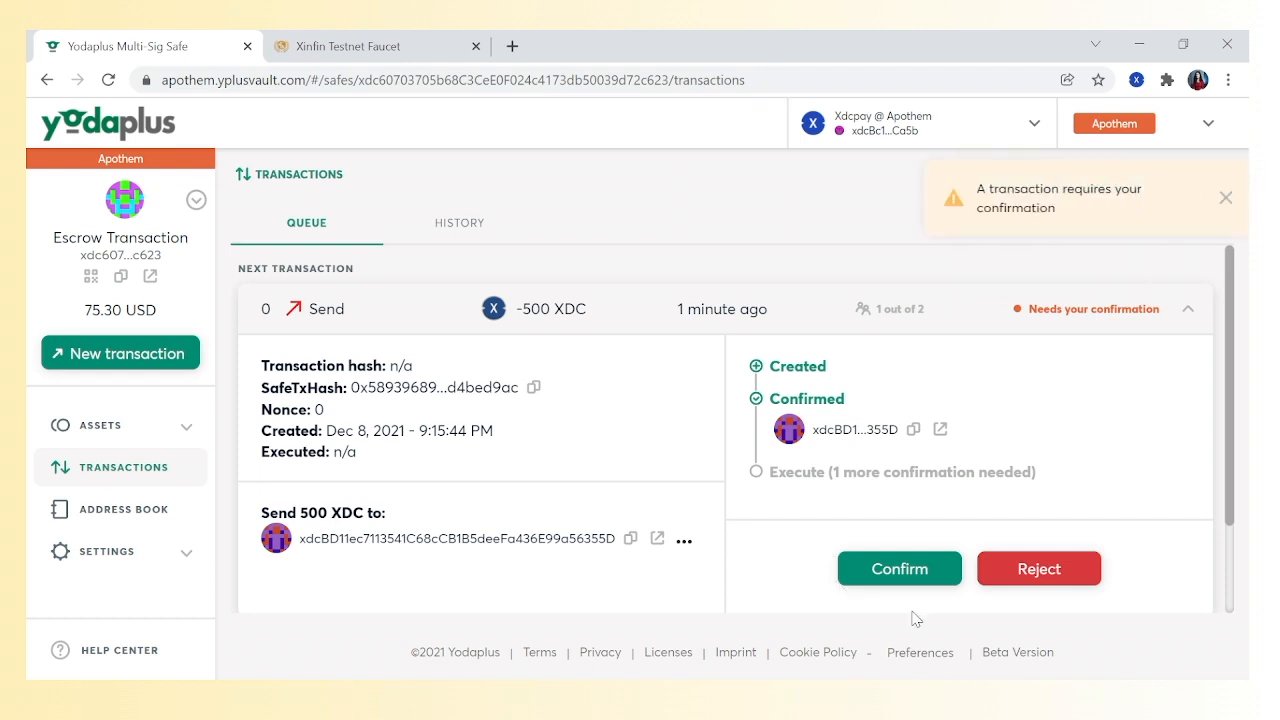
# Step: Switch the XDCPay wallet back to the Seller account to compare the queued transfer's confirmation options
pyautogui.click(1136, 80)
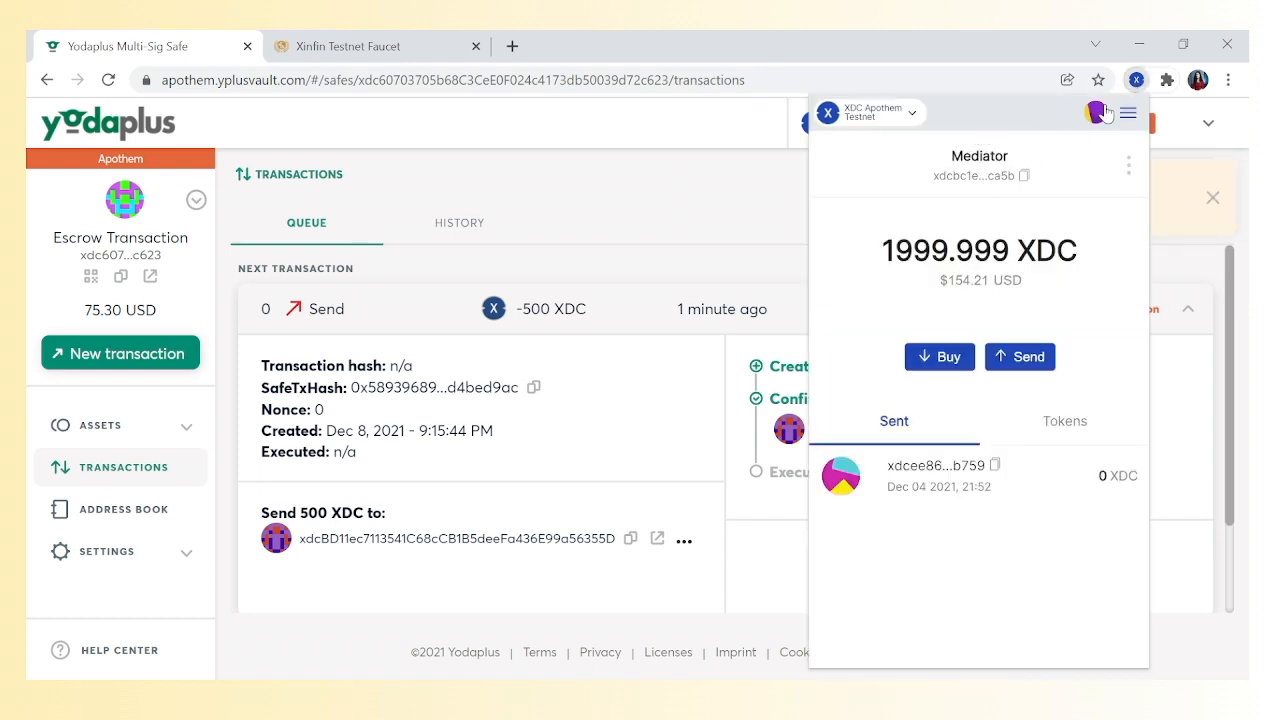
pyautogui.click(1096, 113)
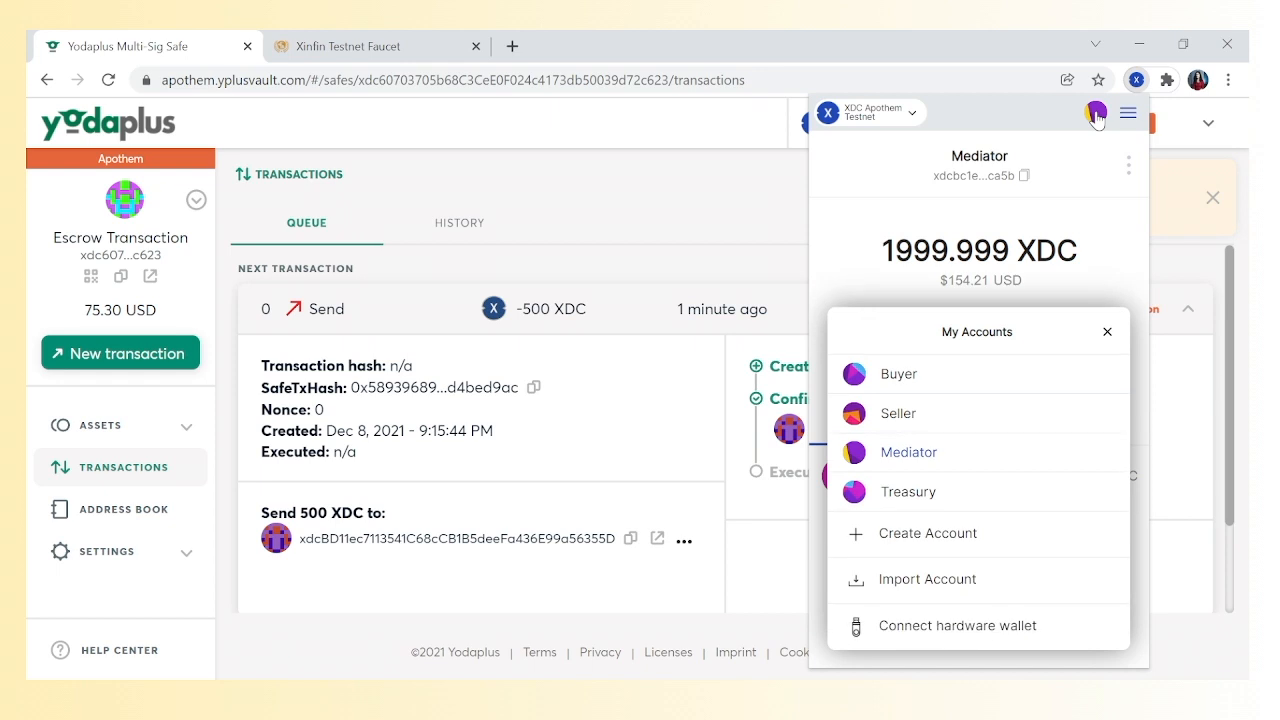
pyautogui.click(895, 413)
pyautogui.click(776, 518)
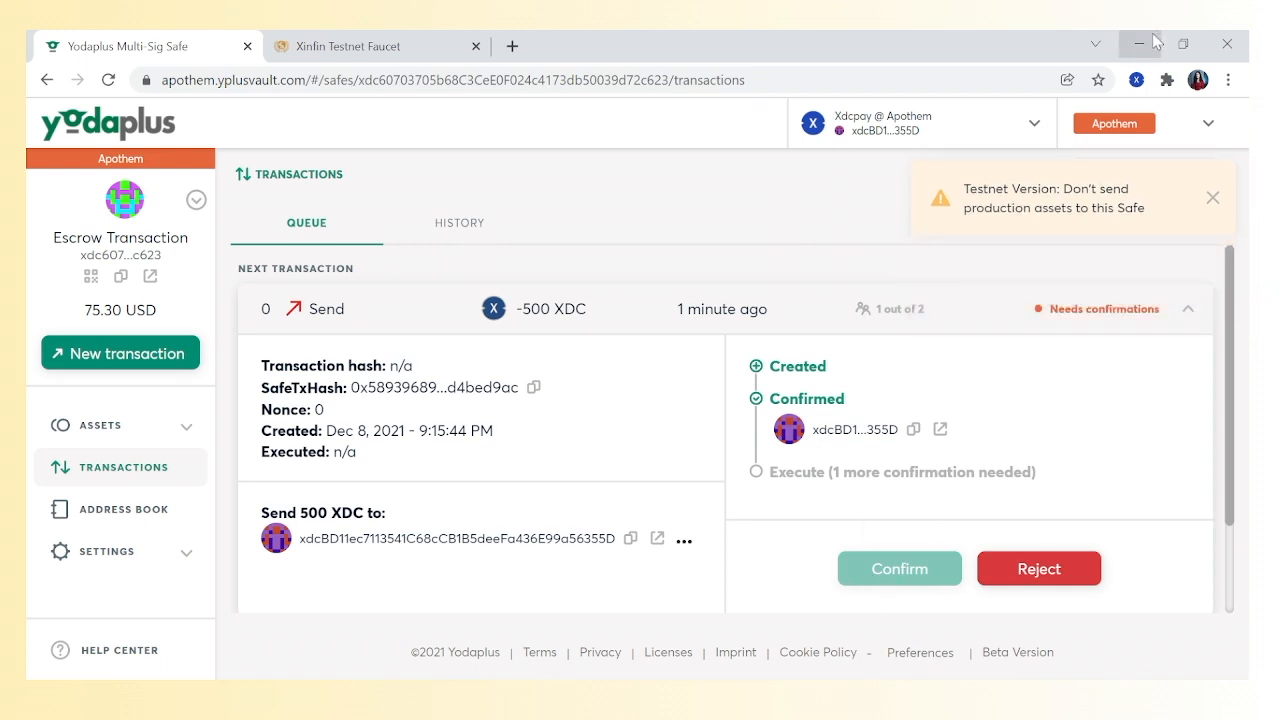
# Step: Return the XDCPay wallet to the Mediator account for confirming the queued transfer
pyautogui.click(1136, 80)
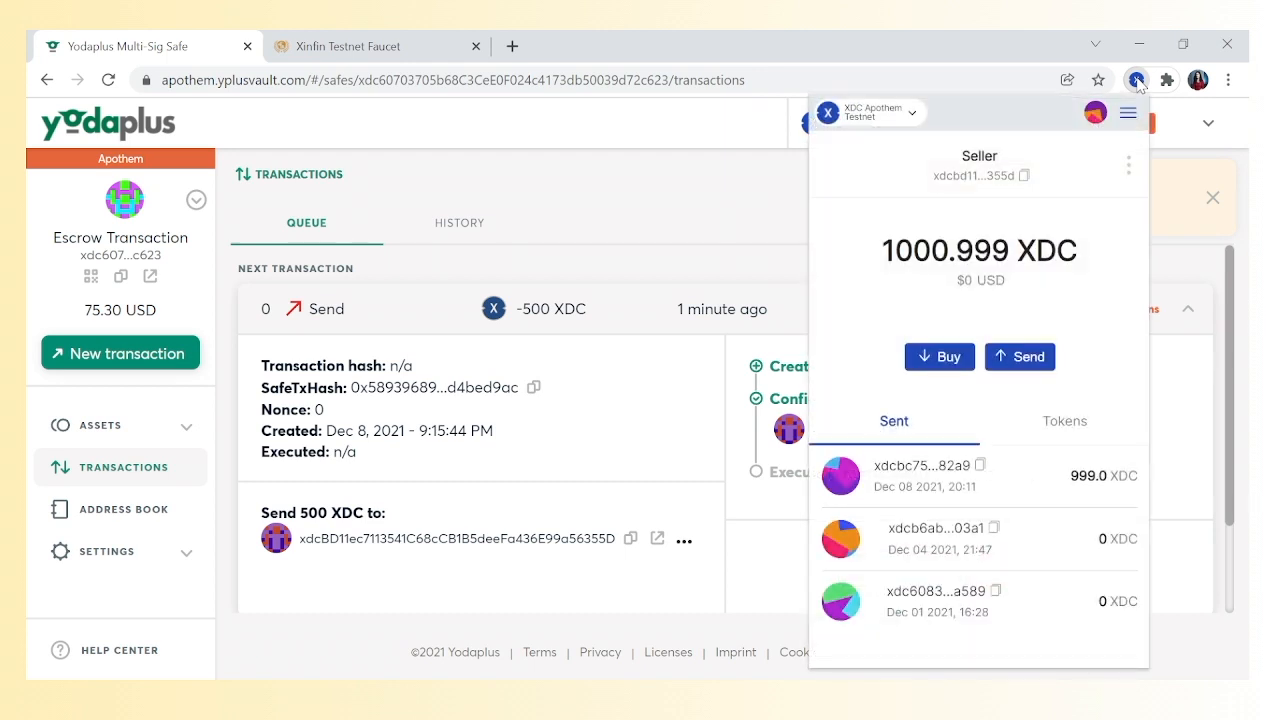
pyautogui.click(1095, 115)
pyautogui.click(918, 455)
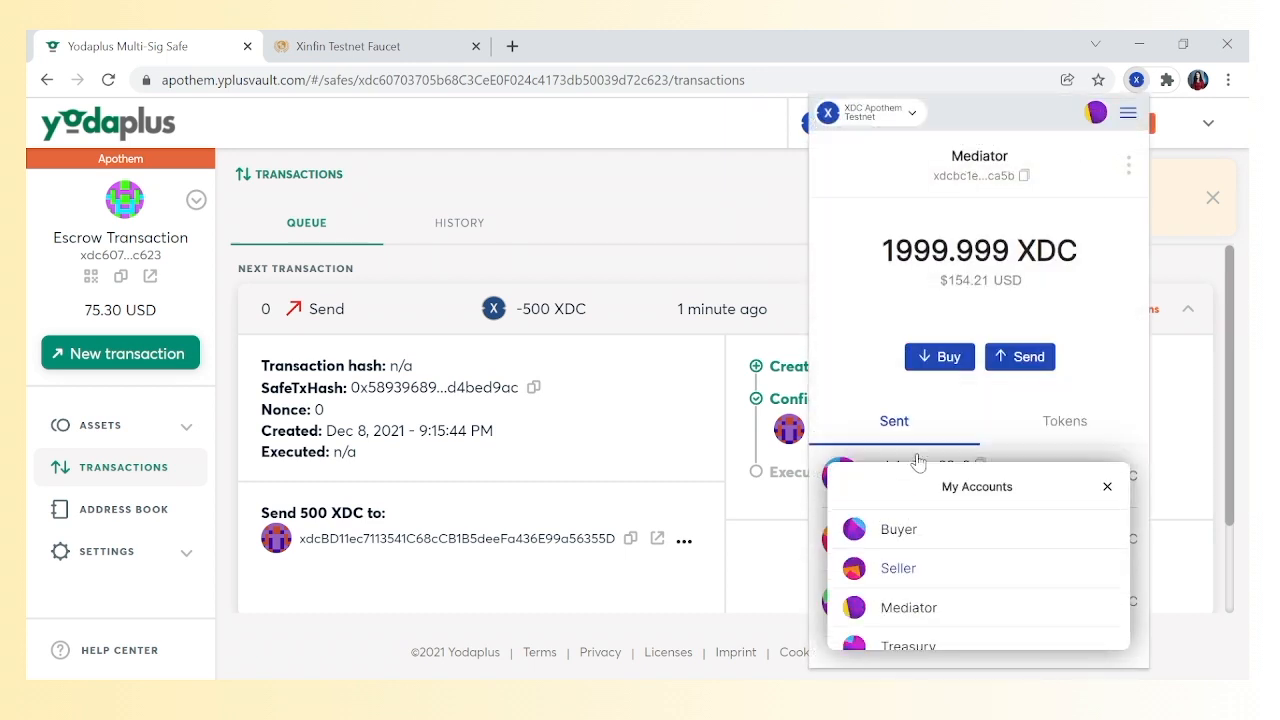
# Step: Approve the queued 500 XDC transfer as the Mediator with Execute transaction enabled, and sign it in the XDCPay wallet
pyautogui.click(778, 552)
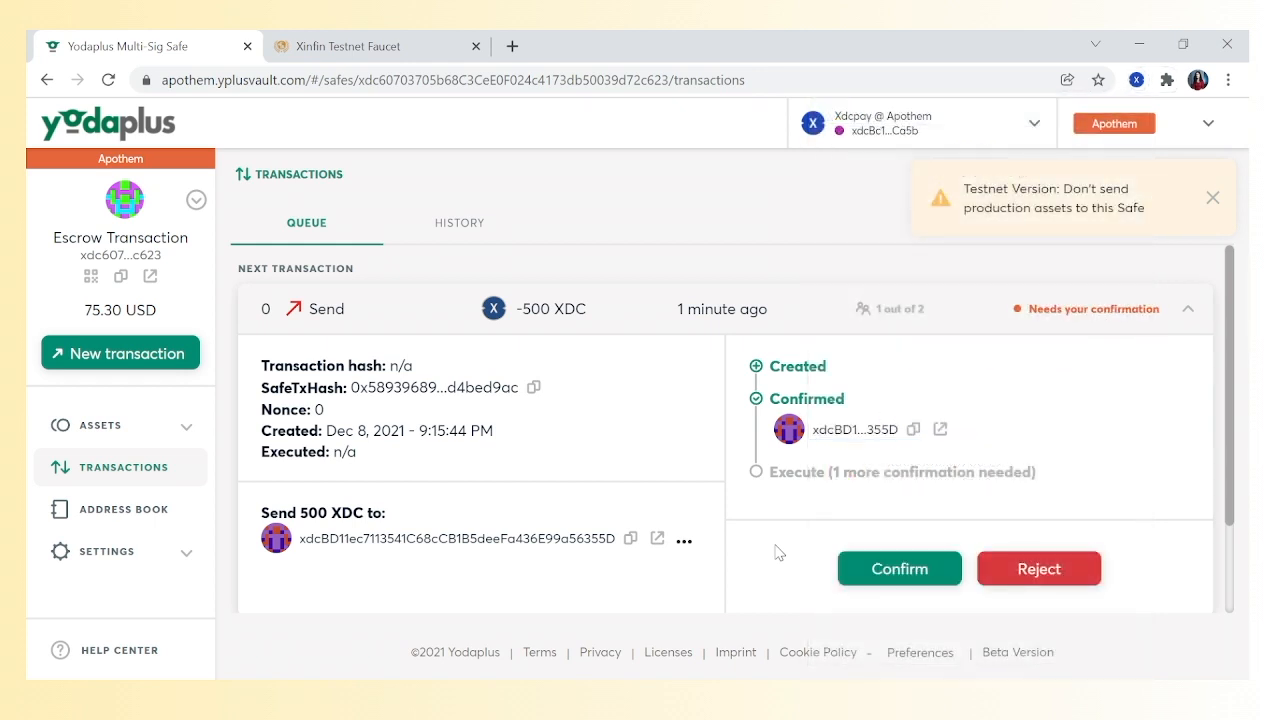
pyautogui.click(917, 576)
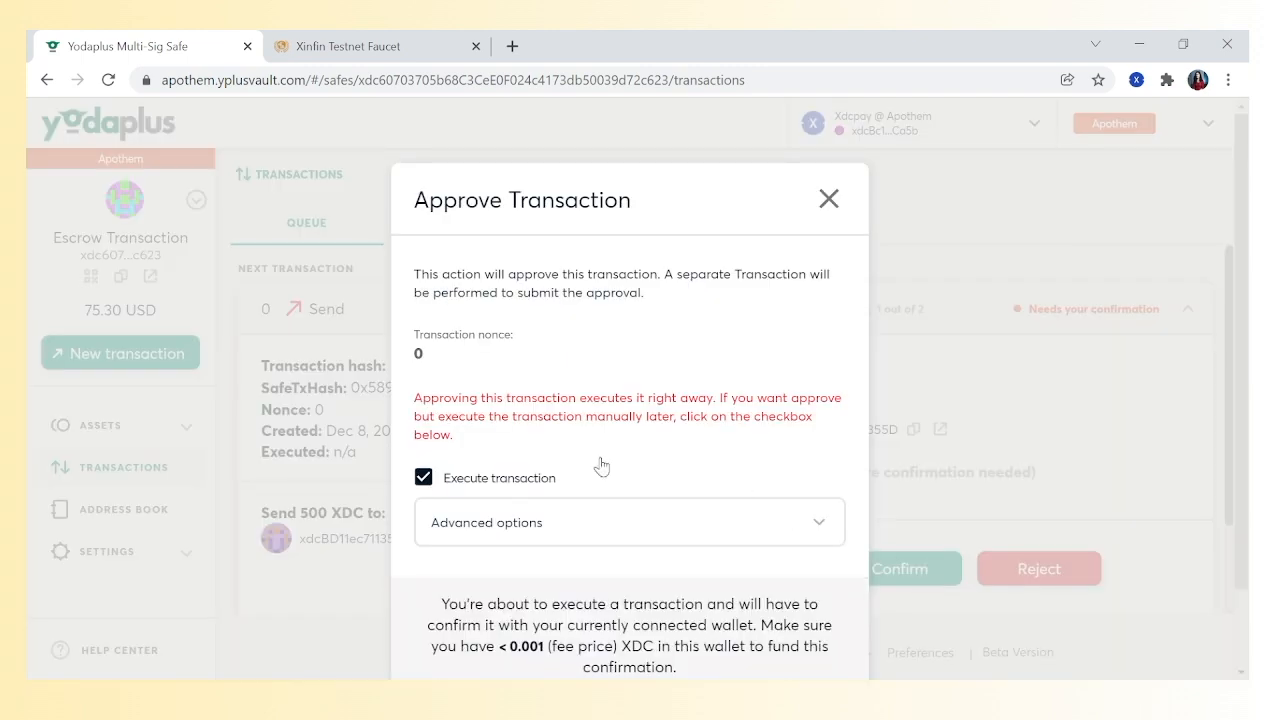
pyautogui.scroll(-2, 600, 460)
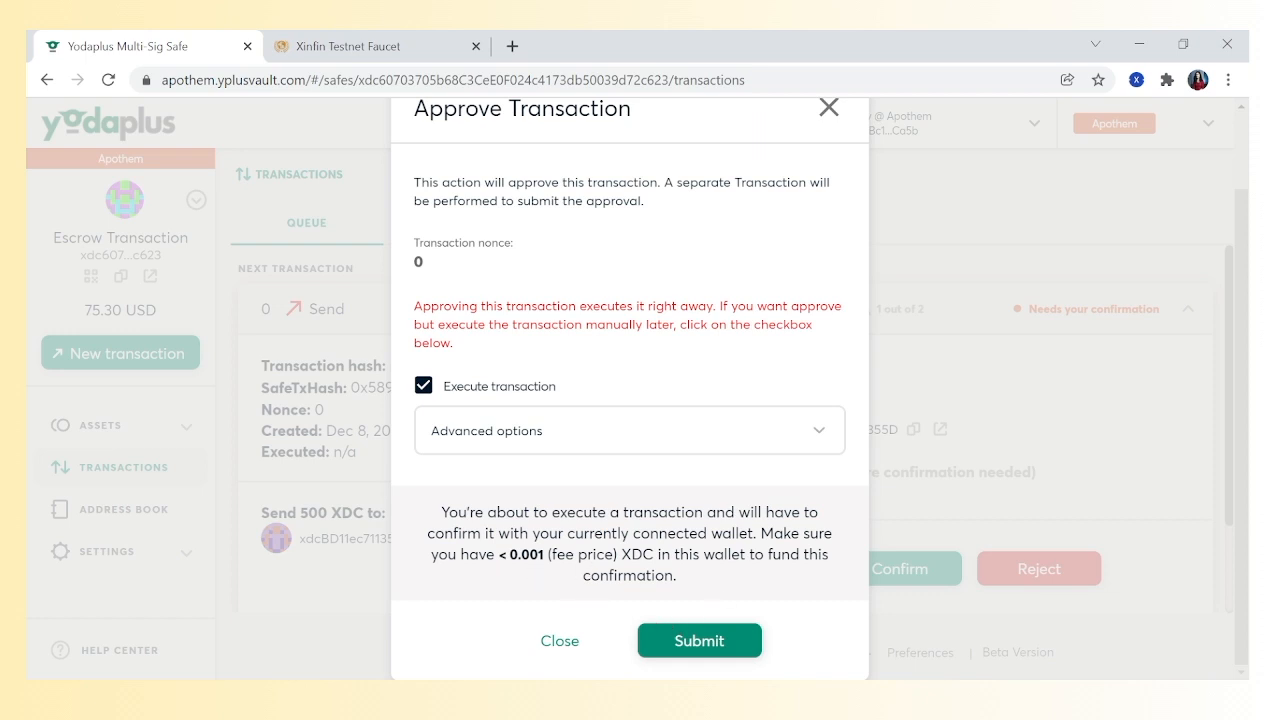
pyautogui.click(700, 641)
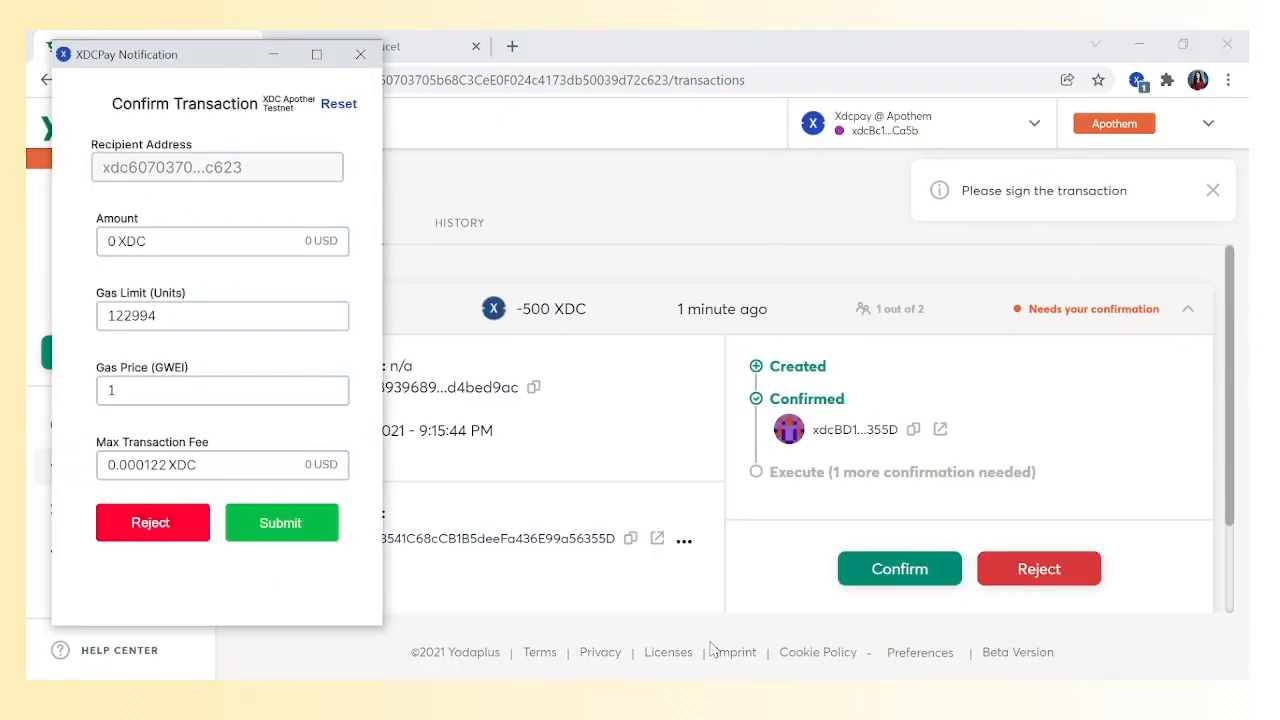
pyautogui.click(281, 527)
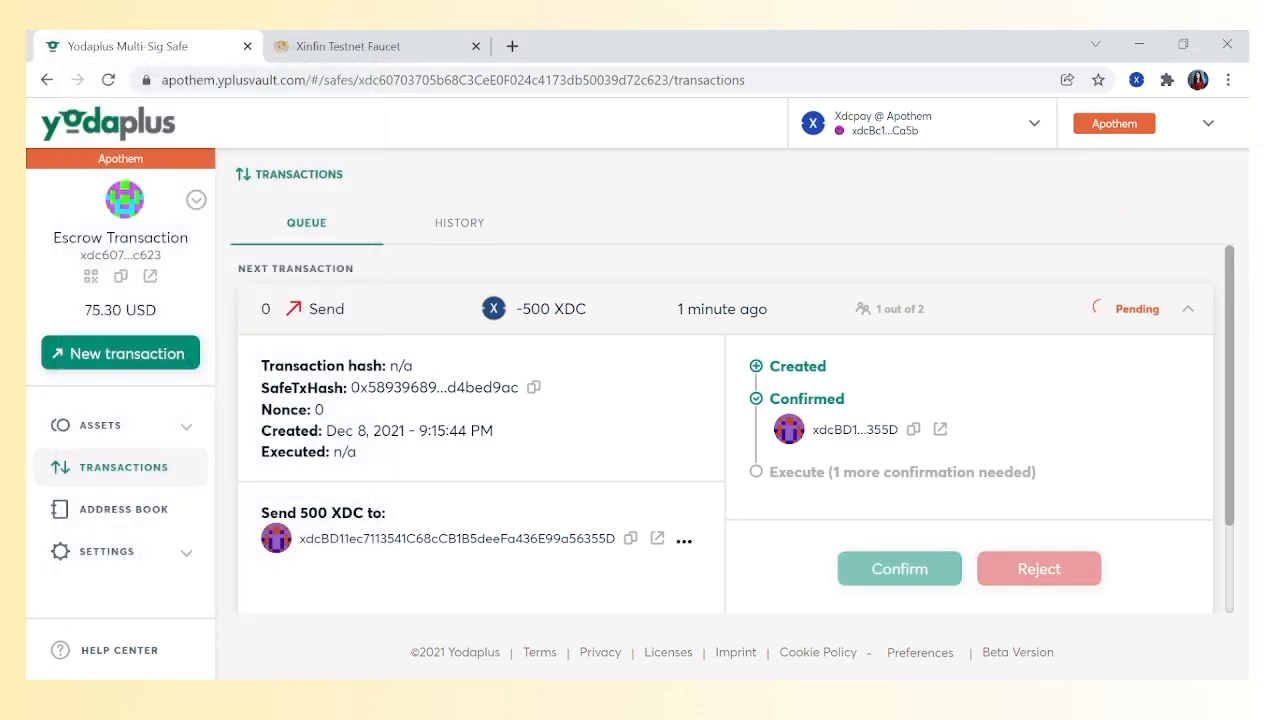
# Step: Collapse the pending 500 XDC transfer's details and dismiss the transaction notifications
pyautogui.click(1131, 319)
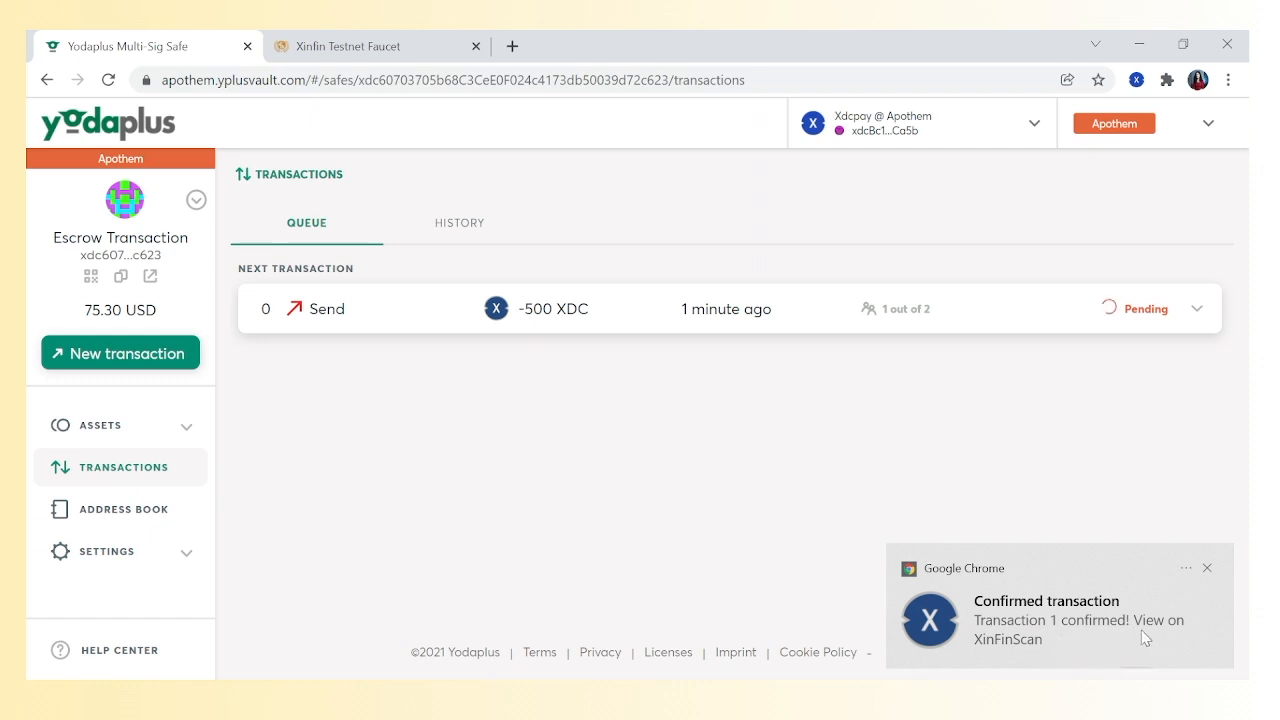
pyautogui.click(1204, 569)
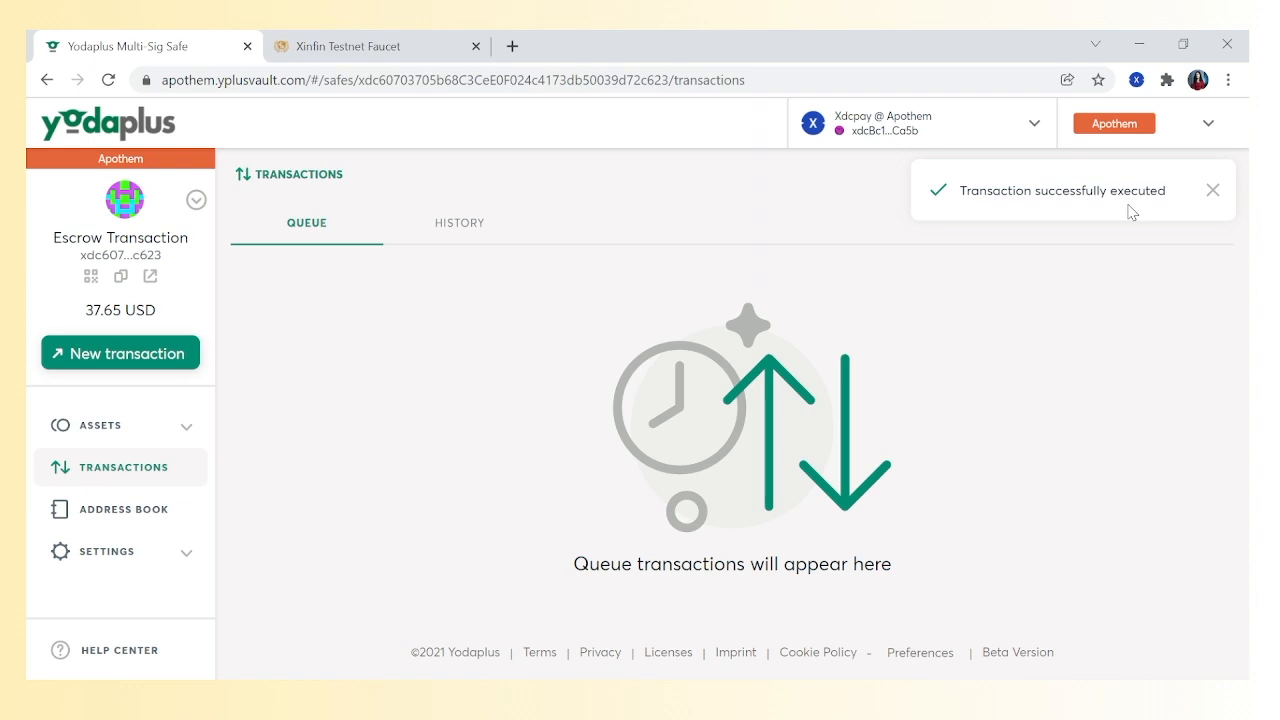
pyautogui.click(1212, 190)
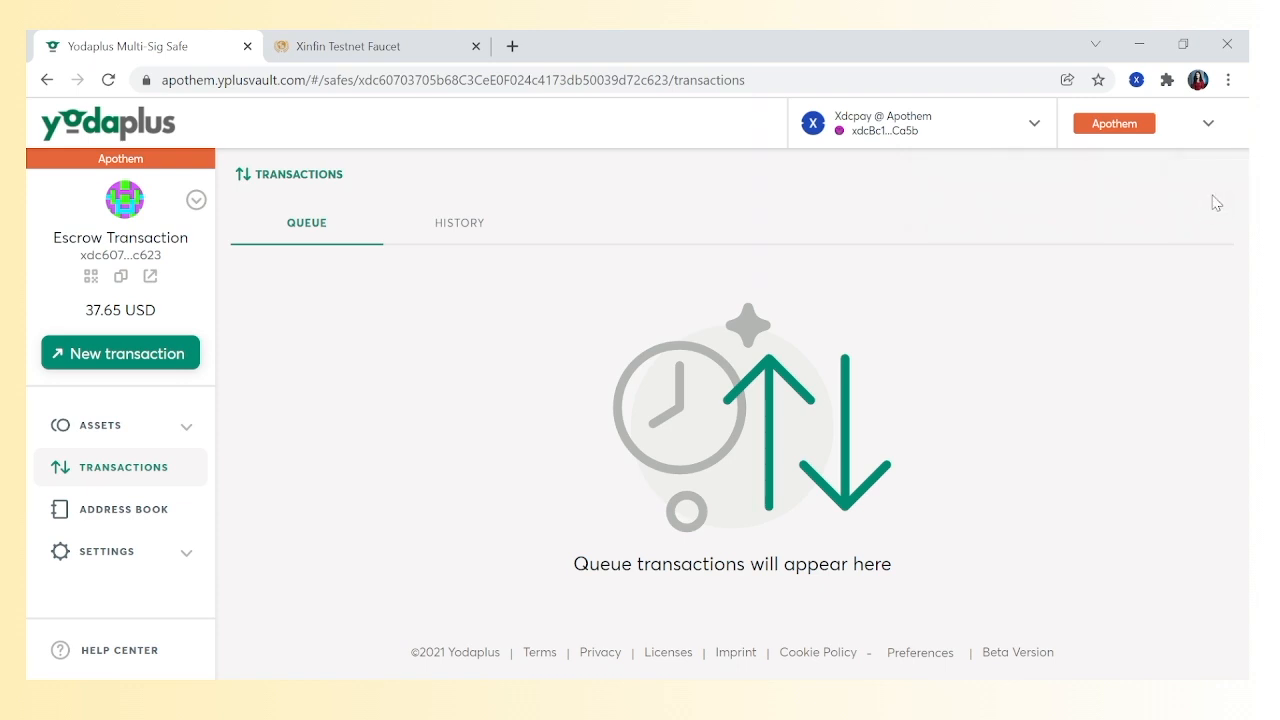
# Step: Examine the executed 500 XDC transfer's confirmations and execution details in the transaction history, along with the Safe's earlier entries
pyautogui.click(464, 224)
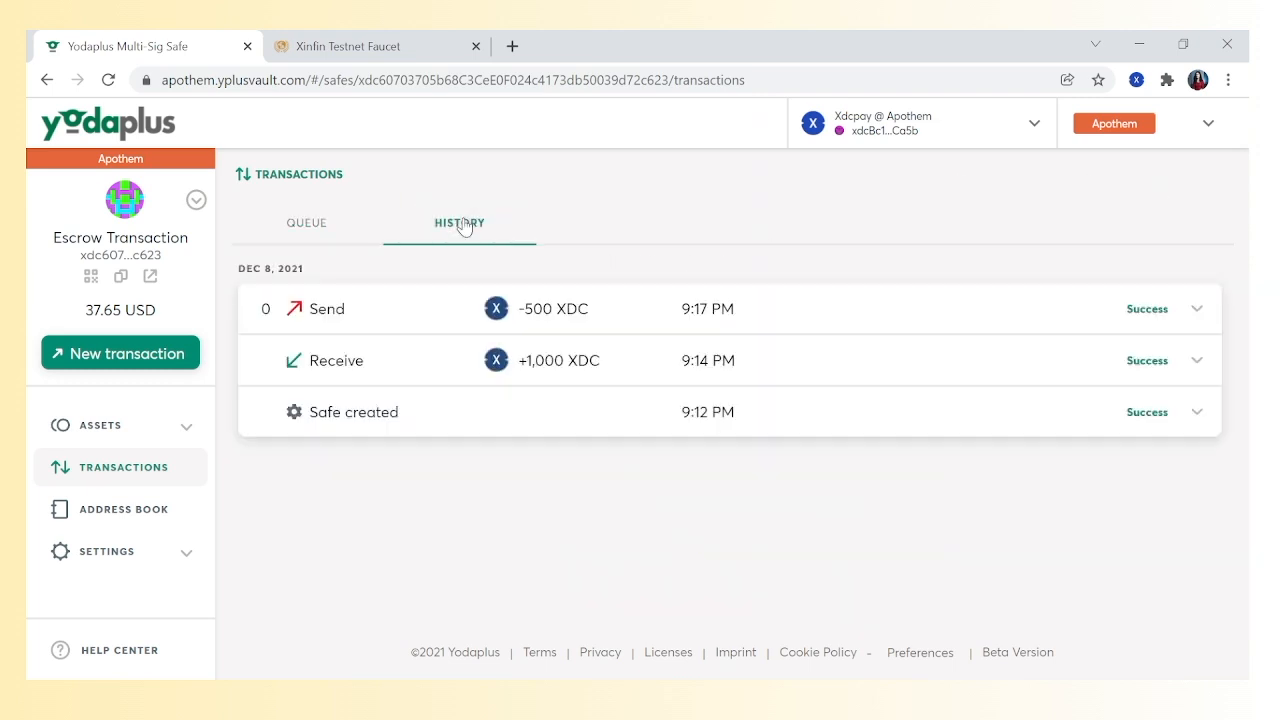
pyautogui.click(1163, 310)
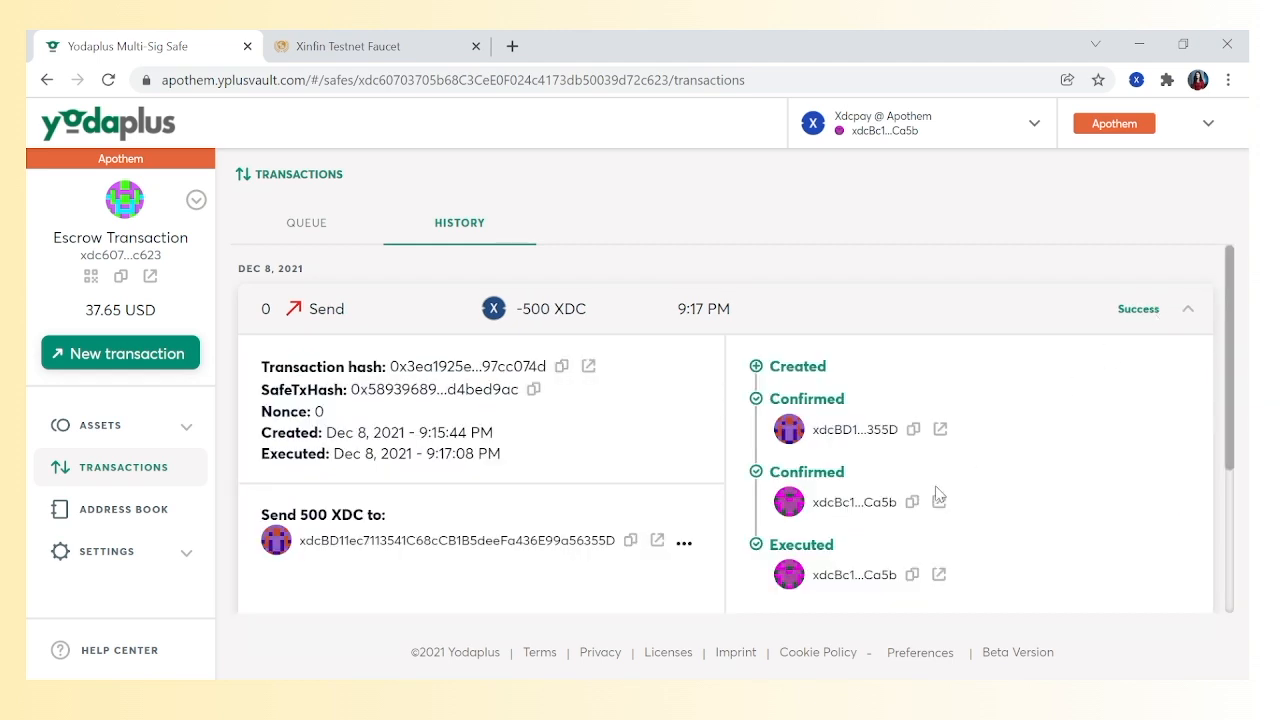
pyautogui.scroll(-2, 935, 492)
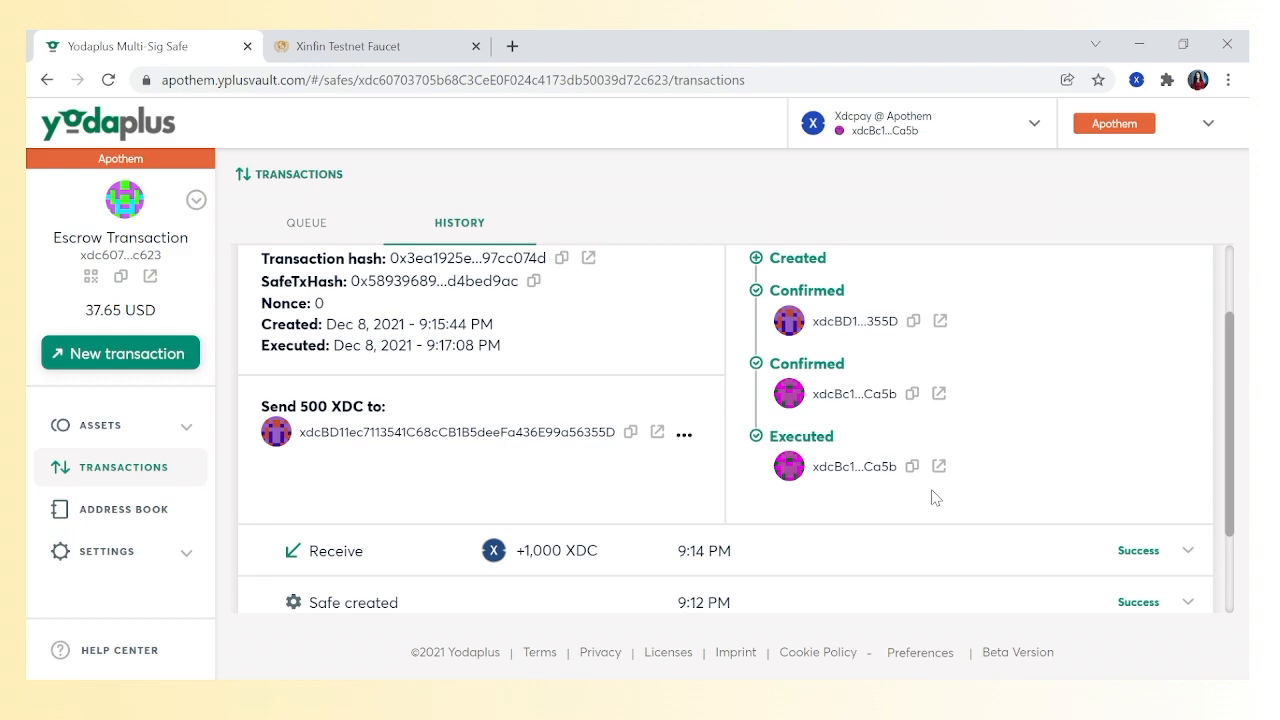
pyautogui.scroll(2, 931, 490)
pyautogui.scroll(-2, 931, 490)
pyautogui.scroll(-2, 934, 495)
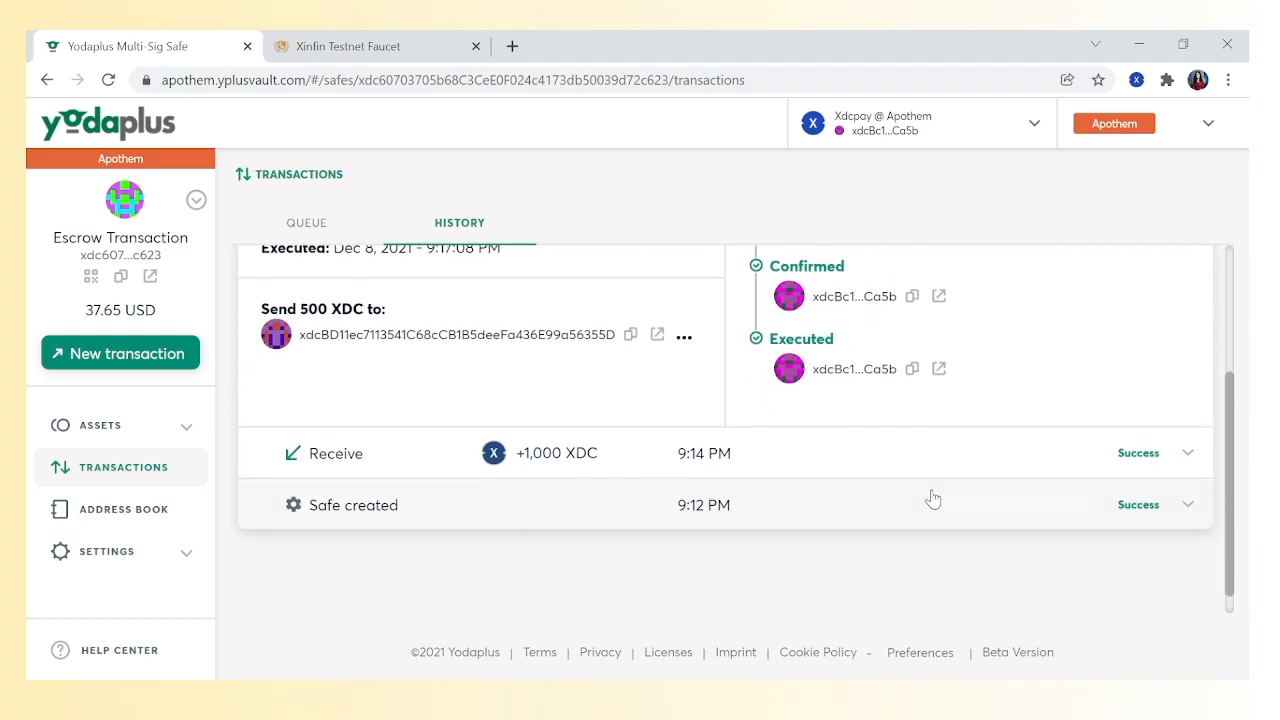
pyautogui.scroll(2, 934, 495)
pyautogui.scroll(2, 931, 489)
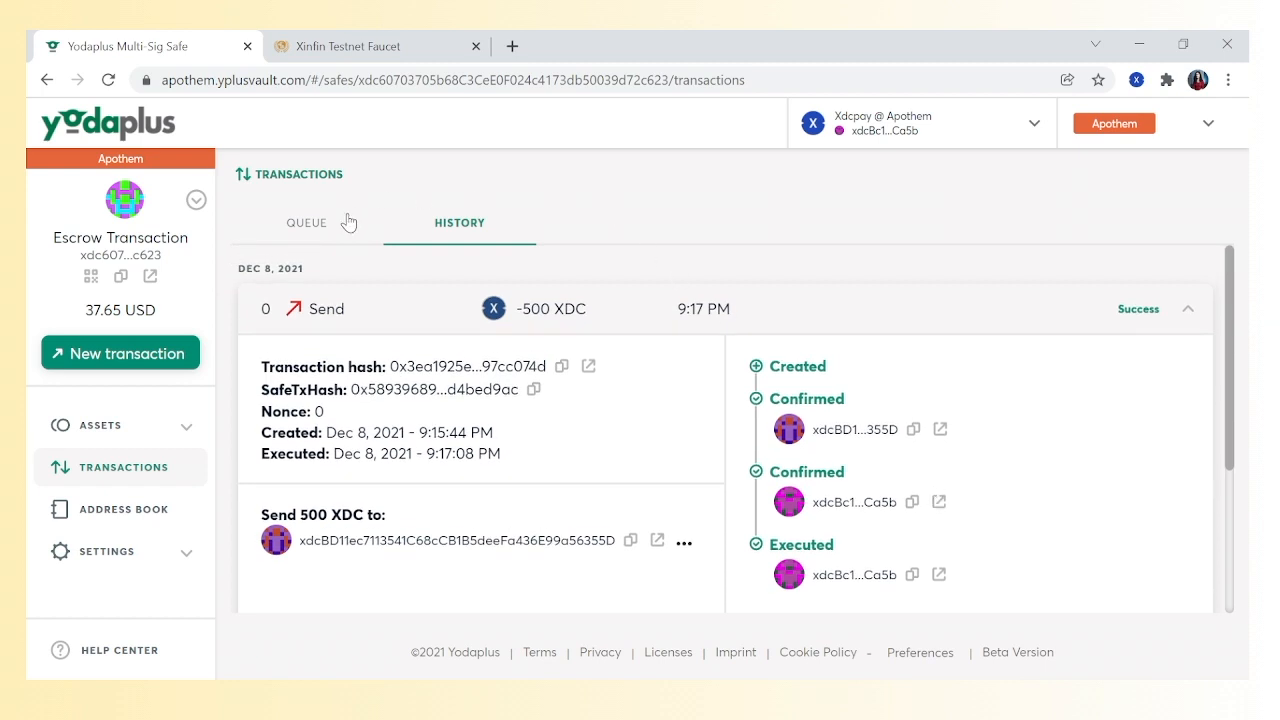
# Step: Check the transaction queue and the Safe's XDC coin balance
pyautogui.click(314, 232)
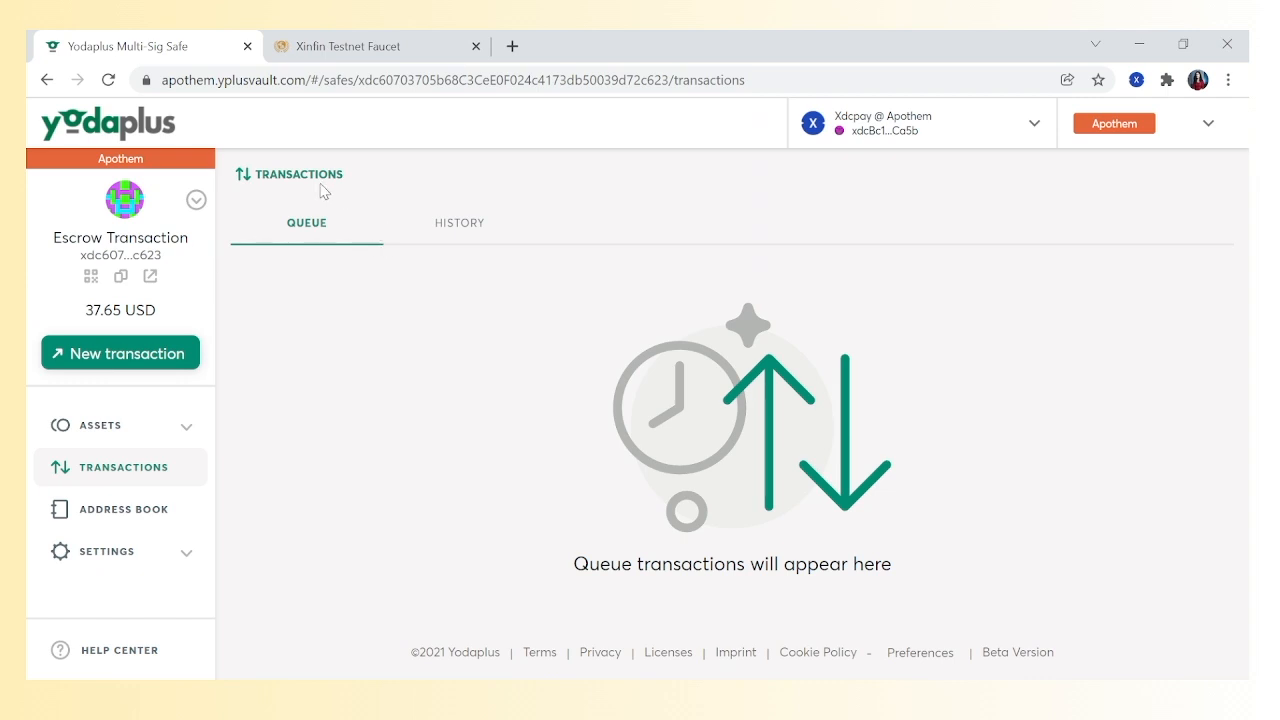
pyautogui.click(104, 426)
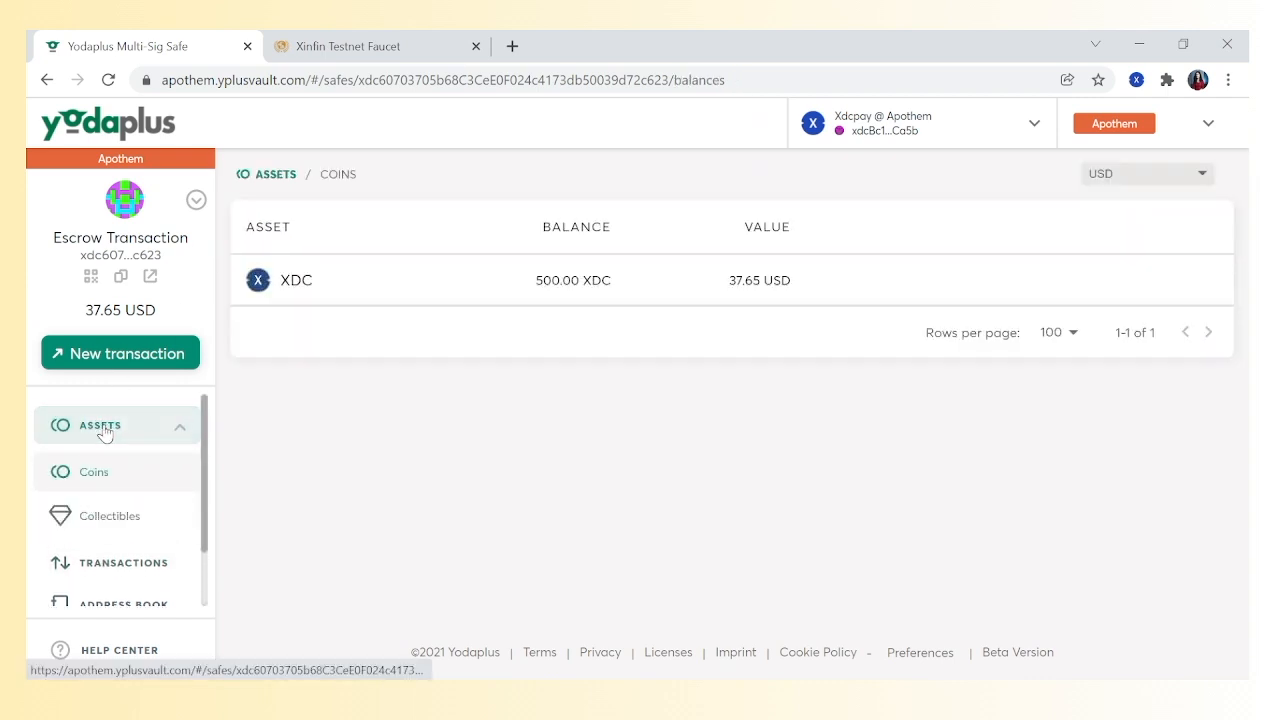
pyautogui.moveTo(576, 303)
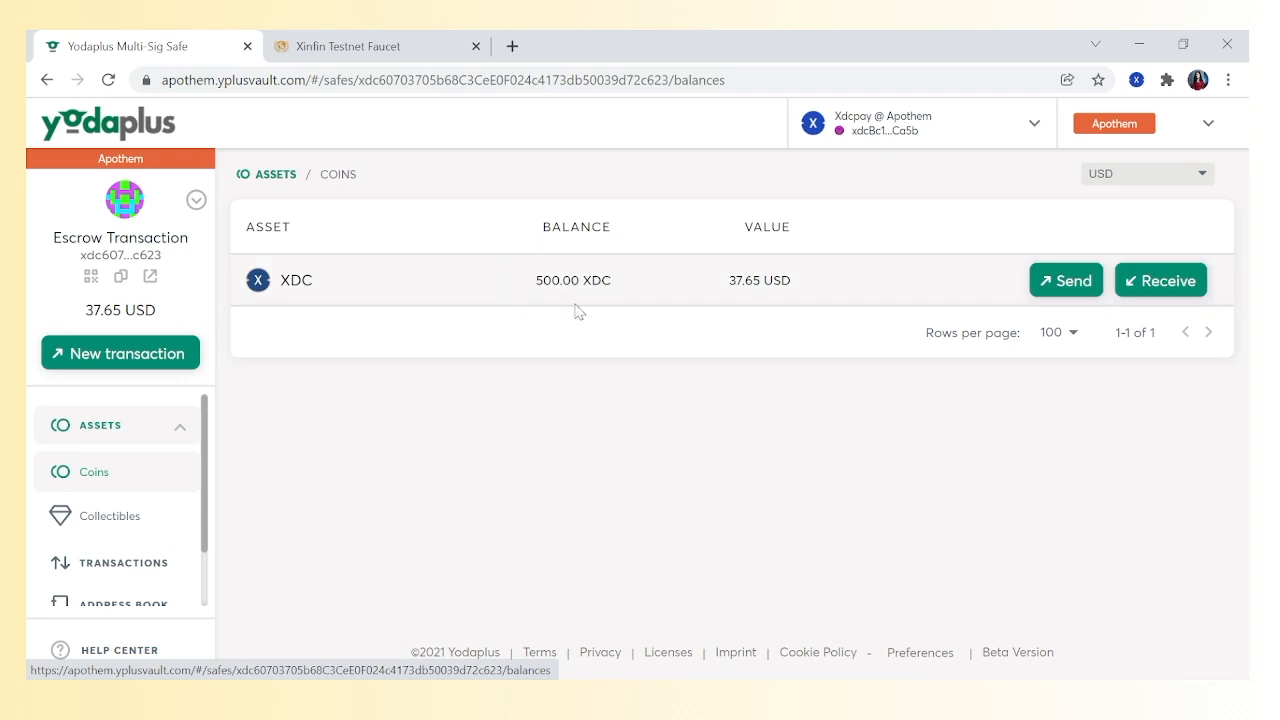